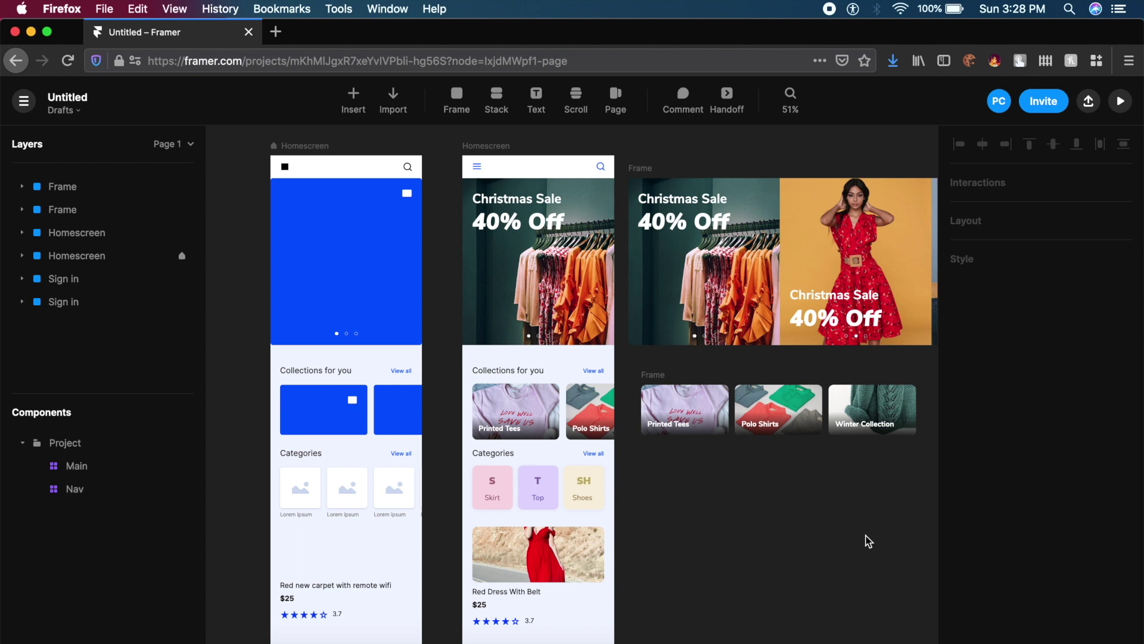
Add a new page named 'Final design', then return to Page 1.
{"action": "scroll", "coordinate": [868, 541], "scroll_direction": "up", "scroll_amount": 2}
{"action": "scroll", "coordinate": [868, 541], "scroll_direction": "right", "scroll_amount": 1}
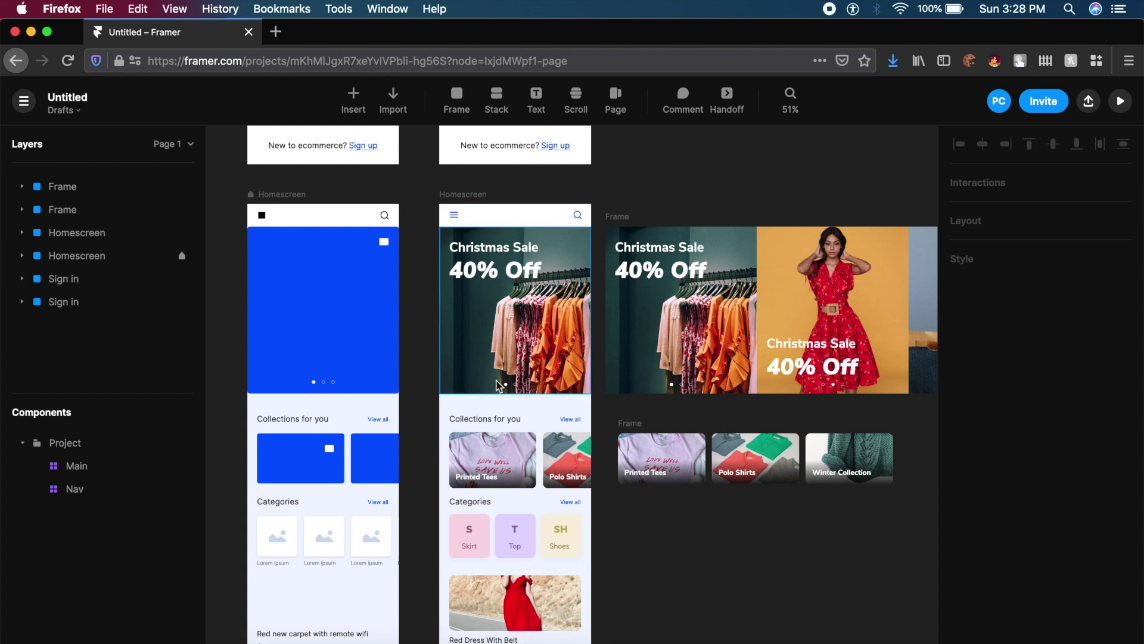
{"action": "scroll", "coordinate": [496, 379], "scroll_direction": "down", "scroll_amount": 8}
{"action": "scroll", "coordinate": [496, 379], "scroll_direction": "left", "scroll_amount": 1}
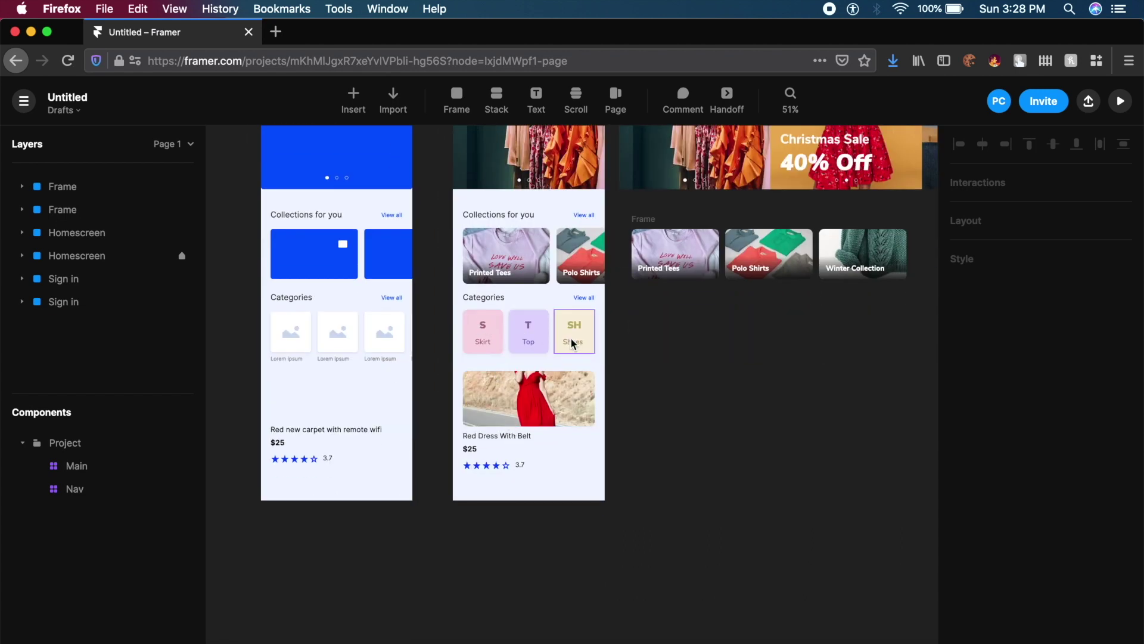
{"action": "scroll", "coordinate": [735, 228], "scroll_direction": "down", "scroll_amount": 6}
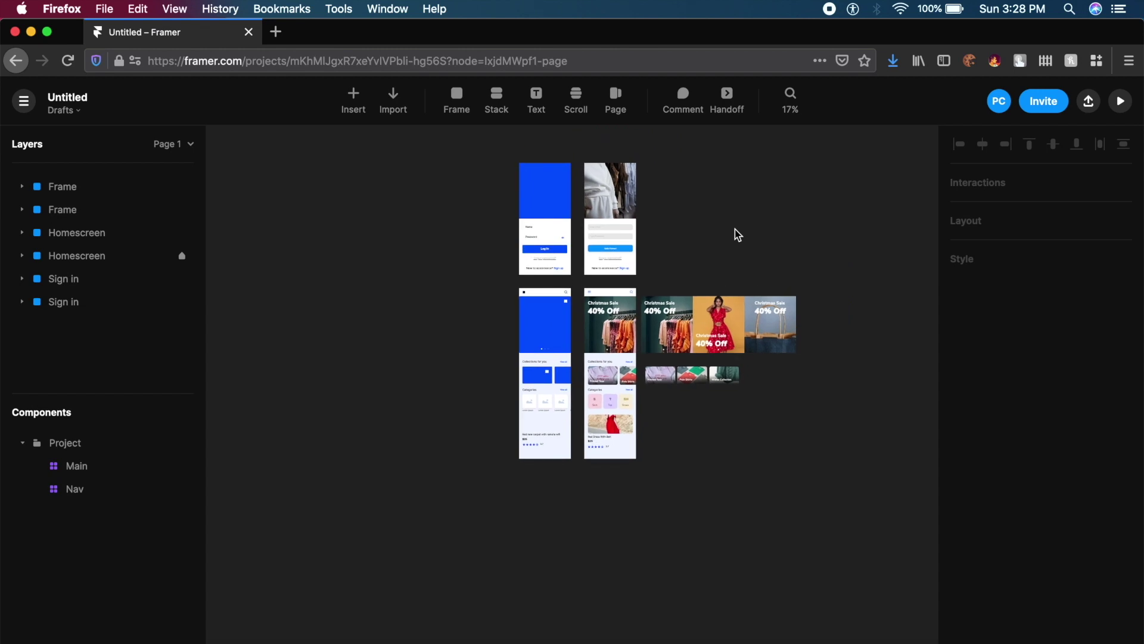
{"action": "scroll", "coordinate": [695, 242], "scroll_direction": "up", "scroll_amount": 6}
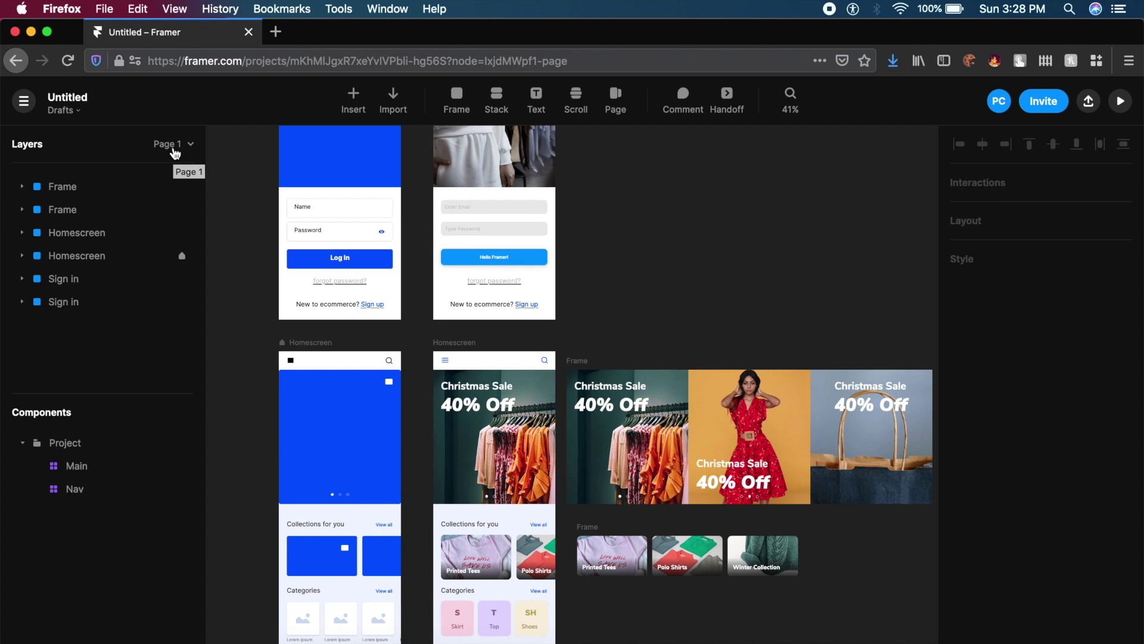
{"action": "left_click", "coordinate": [173, 147]}
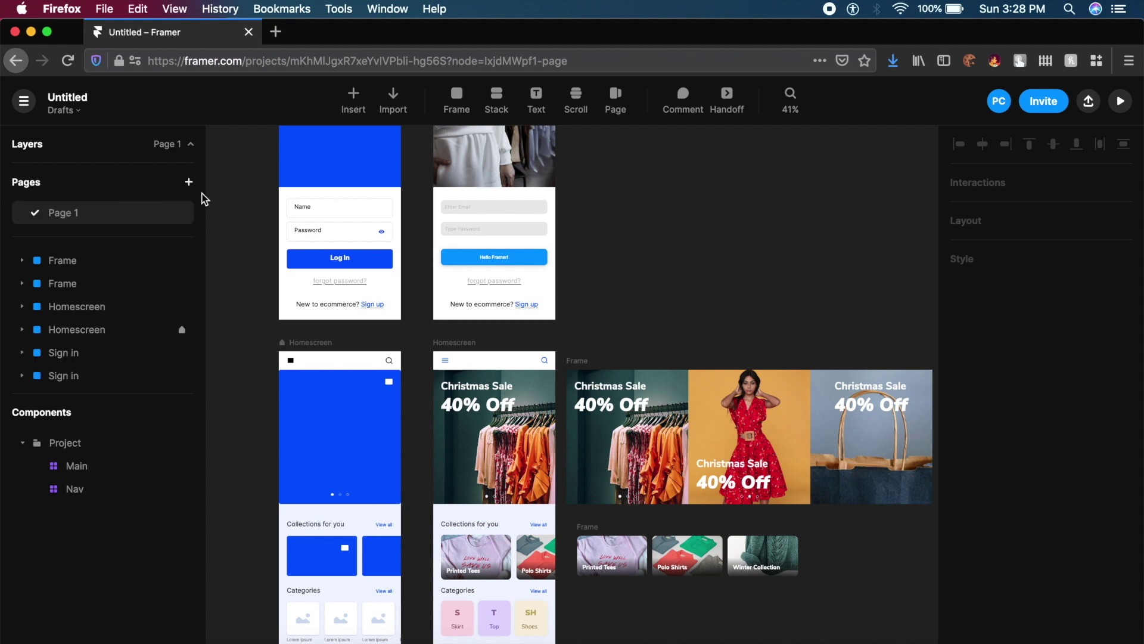
{"action": "left_click", "coordinate": [189, 183]}
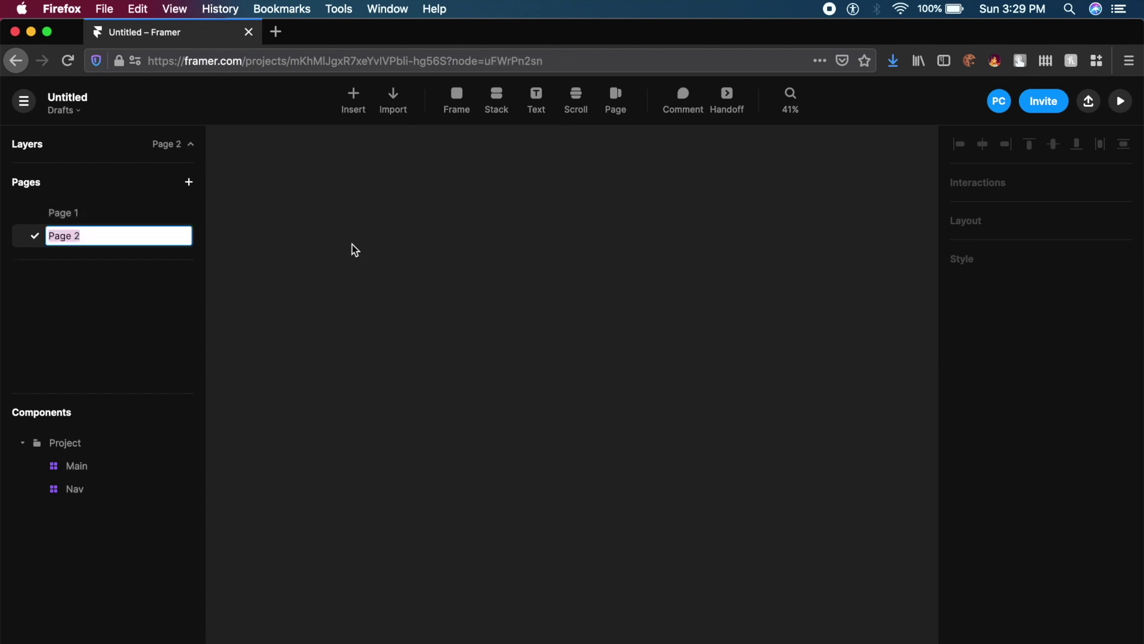
{"action": "type", "text": "Final design"}
{"action": "key", "text": "Return"}
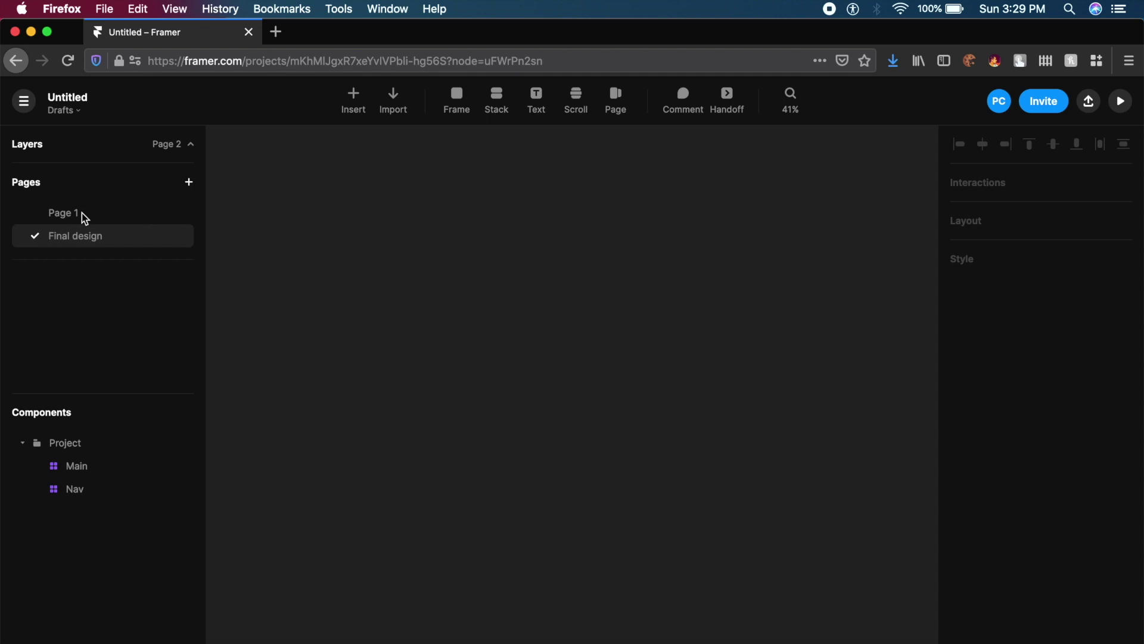
{"action": "left_click", "coordinate": [79, 214]}
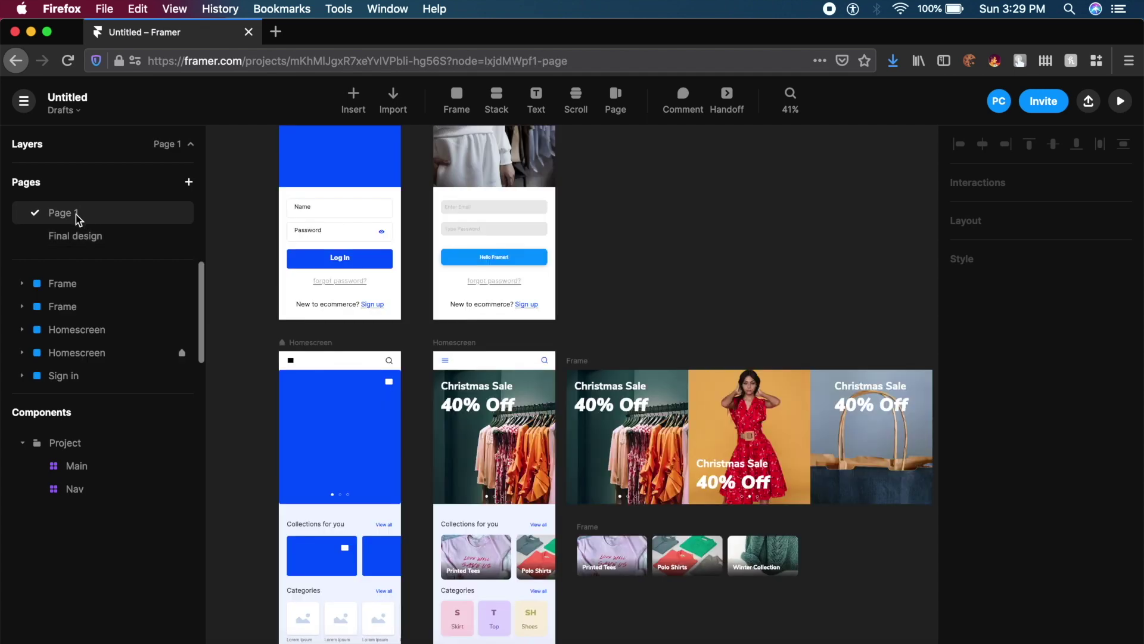
Copy the Homescreen and Sign in screens onto the Final design page.
{"action": "left_click", "coordinate": [465, 342]}
{"action": "scroll", "coordinate": [464, 342], "scroll_direction": "up", "scroll_amount": 3}
{"action": "scroll", "coordinate": [463, 341], "scroll_direction": "up", "scroll_amount": 3}
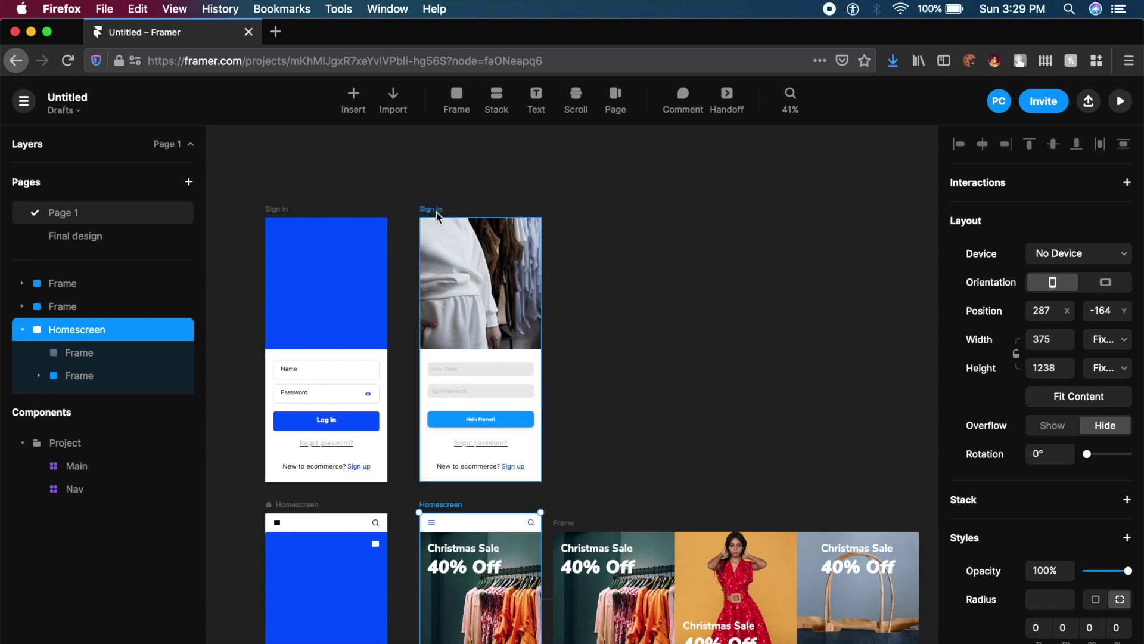
{"action": "left_click", "coordinate": [435, 212]}
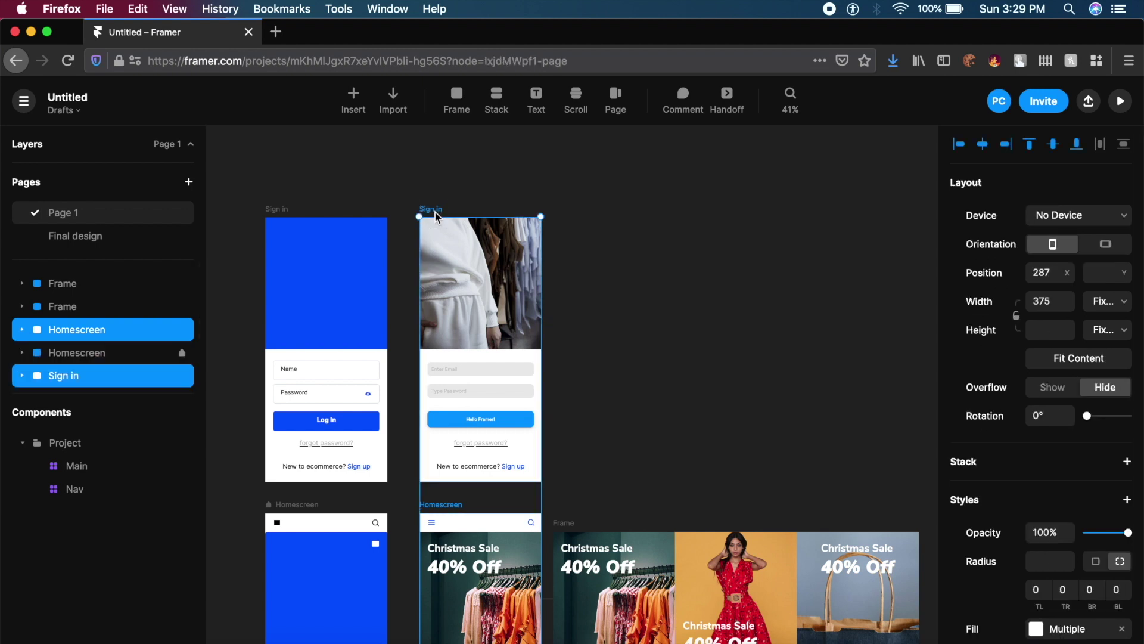
{"action": "left_click", "coordinate": [122, 236]}
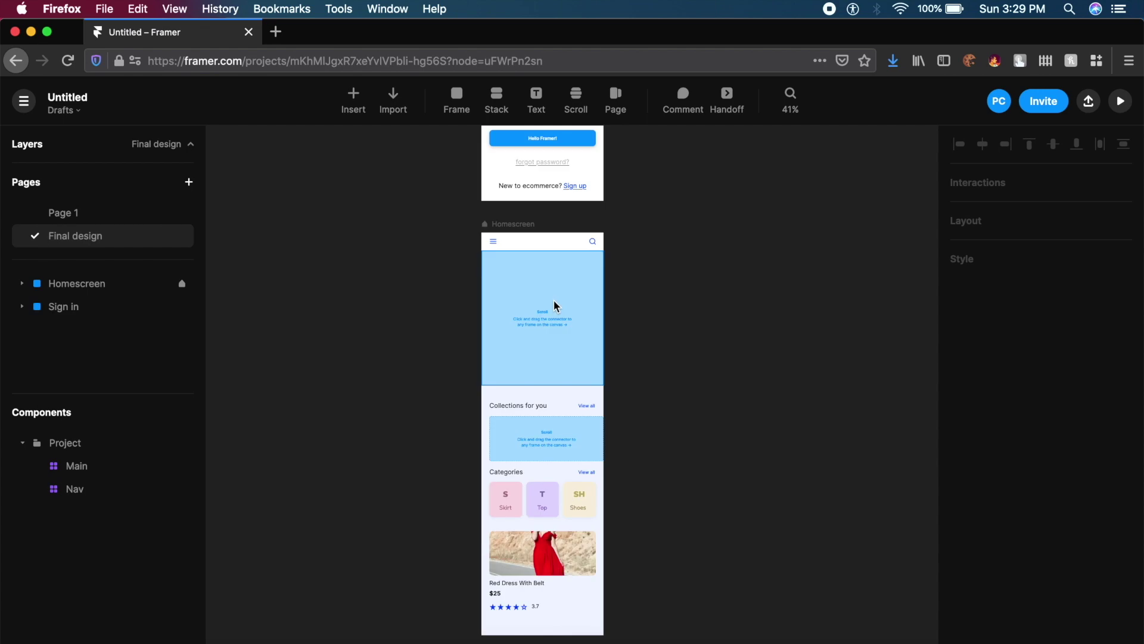
Copy the Christmas Sale banner and thumbnails row frames from Page 1 for Final design.
{"action": "left_click", "coordinate": [66, 214]}
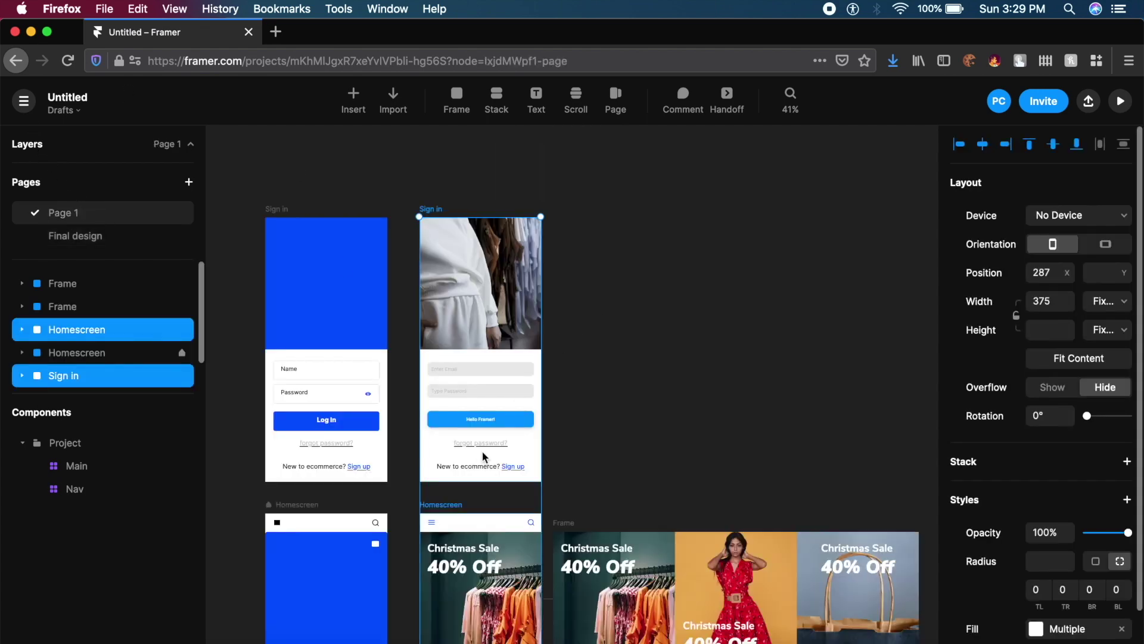
{"action": "left_click", "coordinate": [565, 523]}
{"action": "scroll", "coordinate": [573, 508], "scroll_direction": "down", "scroll_amount": 3}
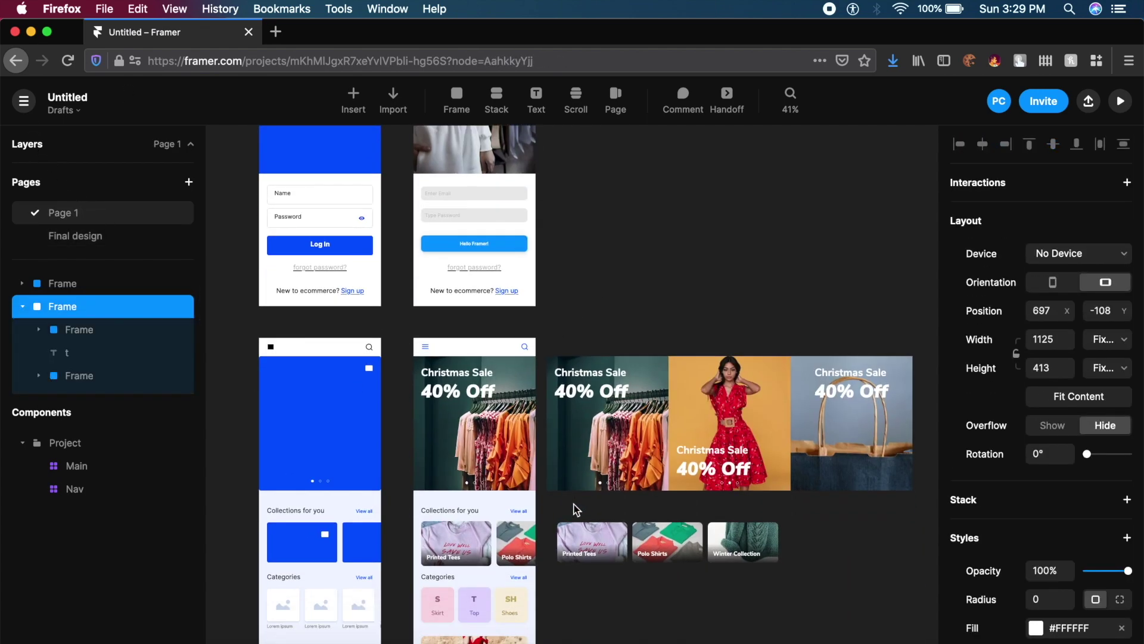
{"action": "left_click", "coordinate": [576, 518], "text": "shift"}
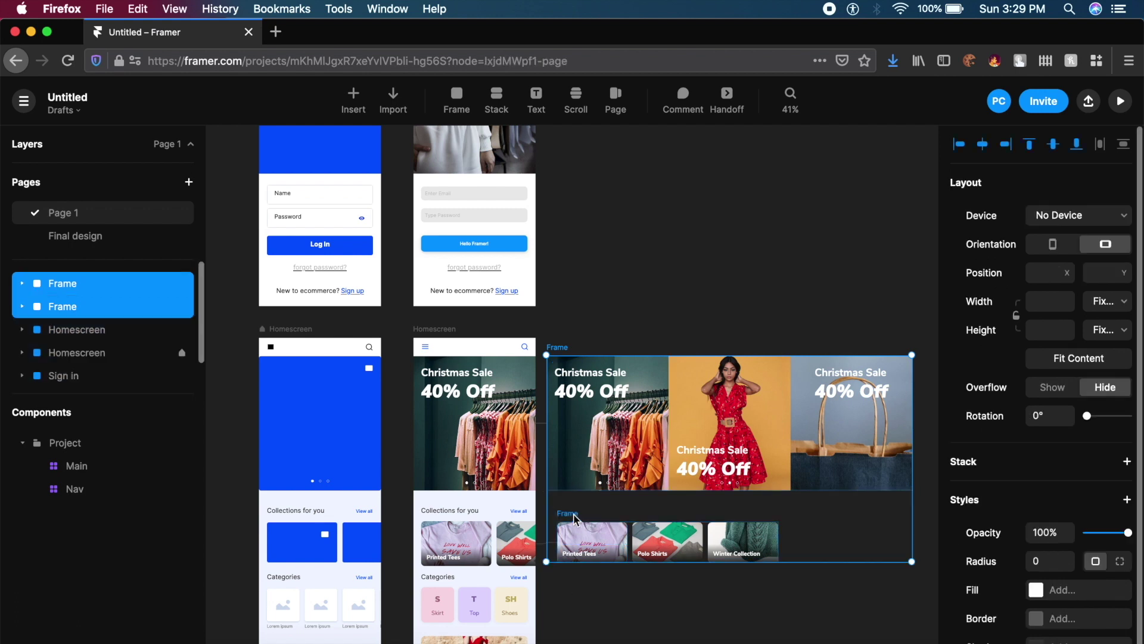
{"action": "key", "text": "super+c"}
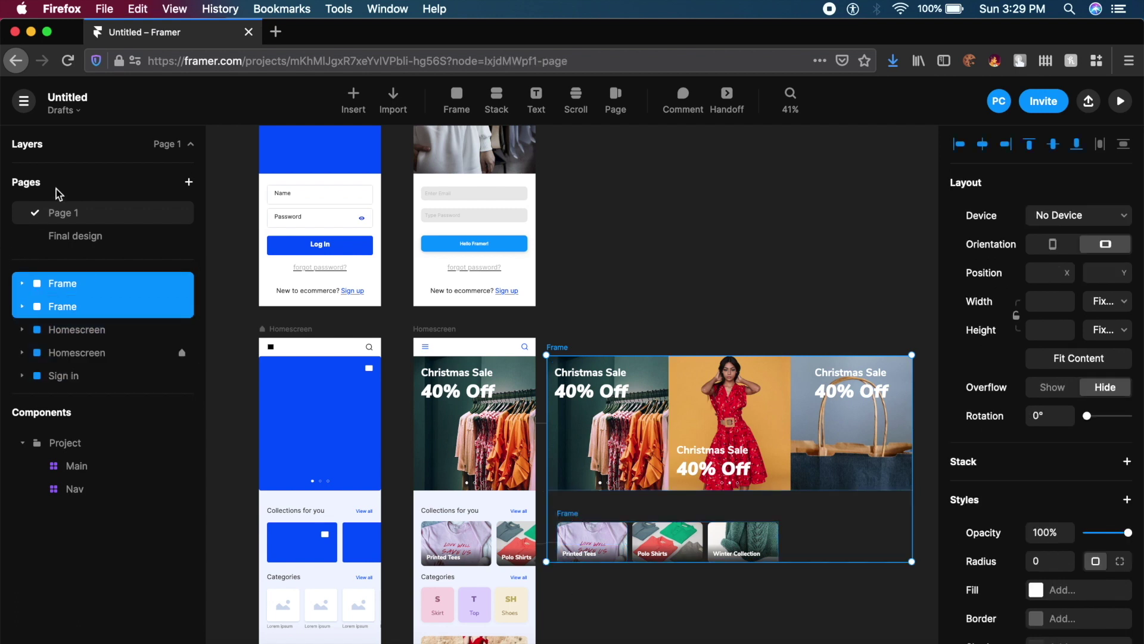
{"action": "left_click", "coordinate": [77, 235]}
{"action": "scroll", "coordinate": [546, 372], "scroll_direction": "left", "scroll_amount": 5}
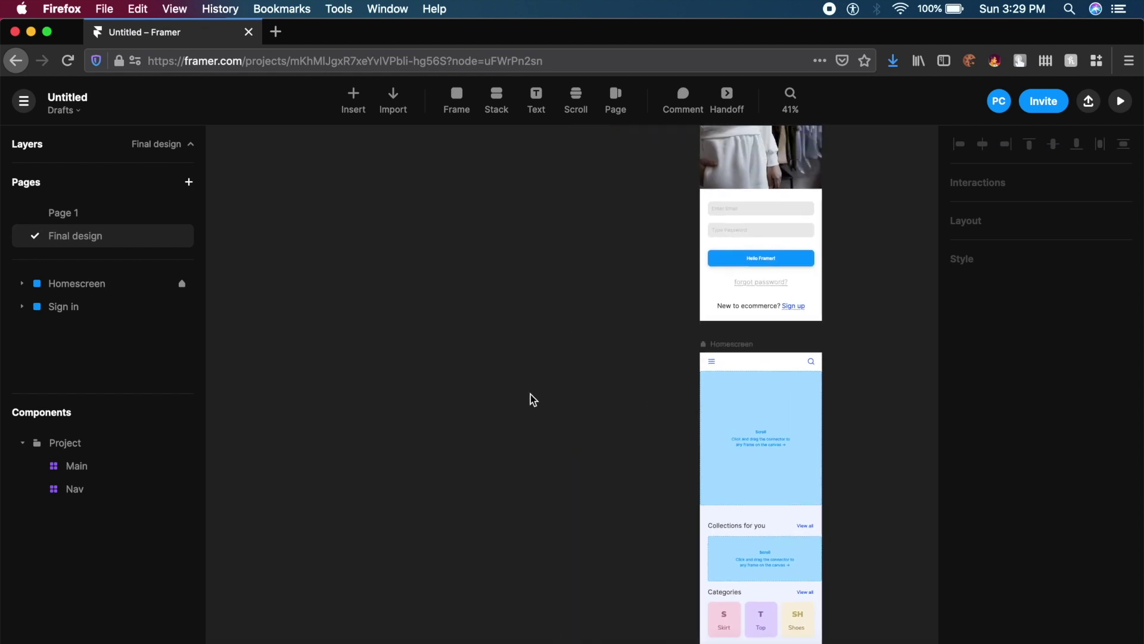
Paste the banner and thumbnails frames into Final design and move them to the upper left.
{"action": "key", "text": "super+v"}
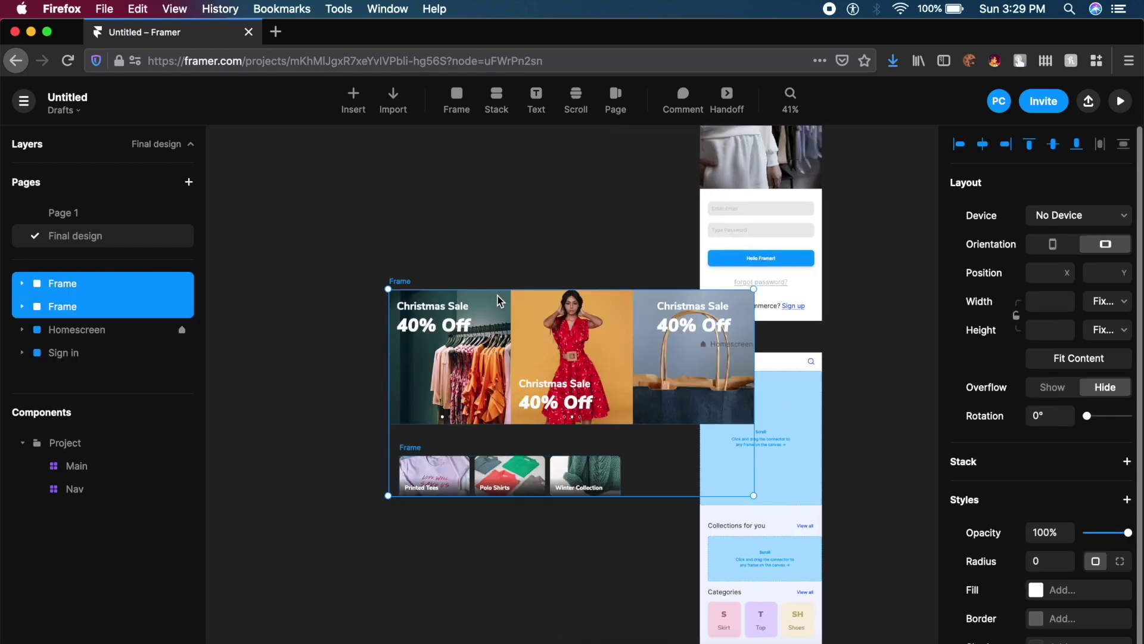
{"action": "left_click_drag", "start_coordinate": [403, 285], "coordinate": [241, 135]}
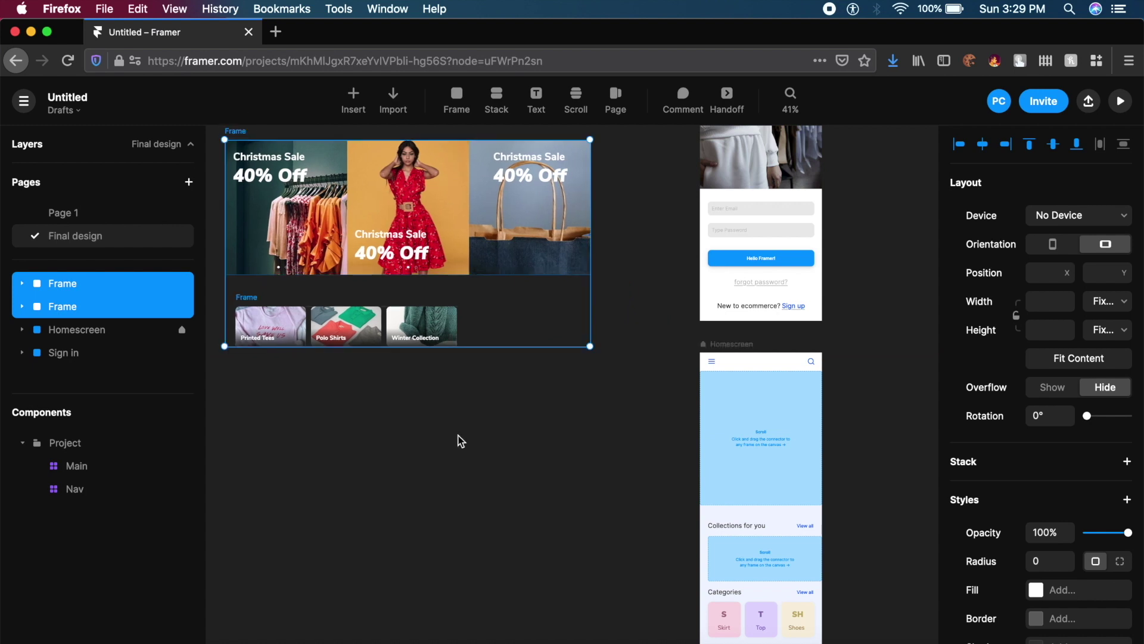
{"action": "left_click", "coordinate": [612, 471]}
Set the top scroll's content to the banner and the Collections scroll's to the thumbnails.
{"action": "left_click", "coordinate": [761, 486]}
{"action": "scroll", "coordinate": [1019, 566], "scroll_direction": "down", "scroll_amount": 3}
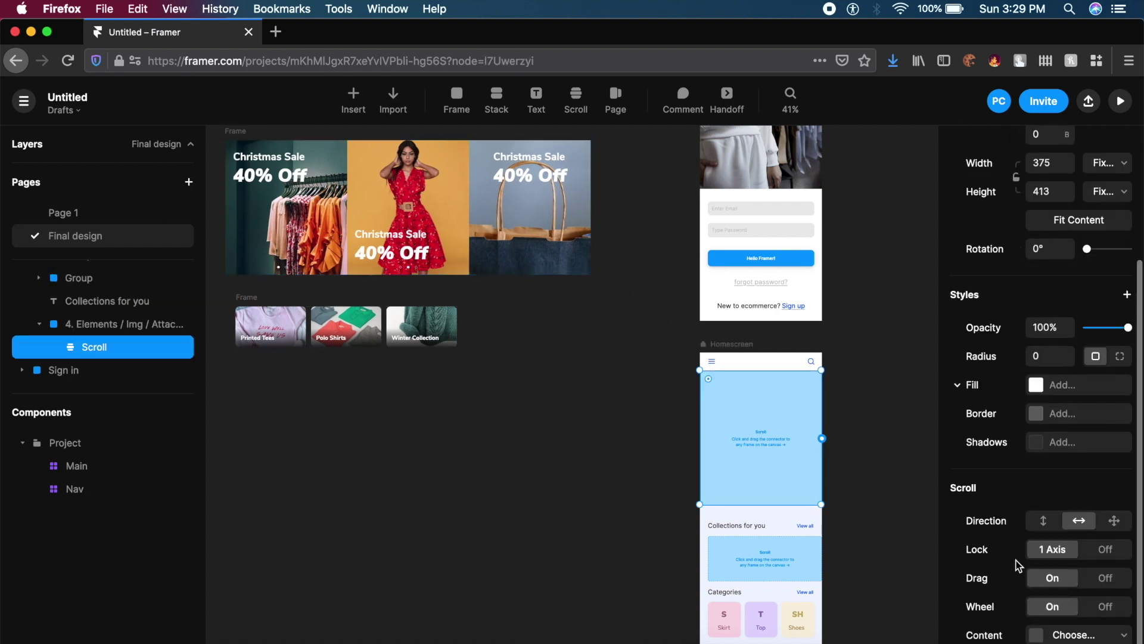
{"action": "left_click", "coordinate": [1094, 635]}
{"action": "left_click", "coordinate": [1058, 585]}
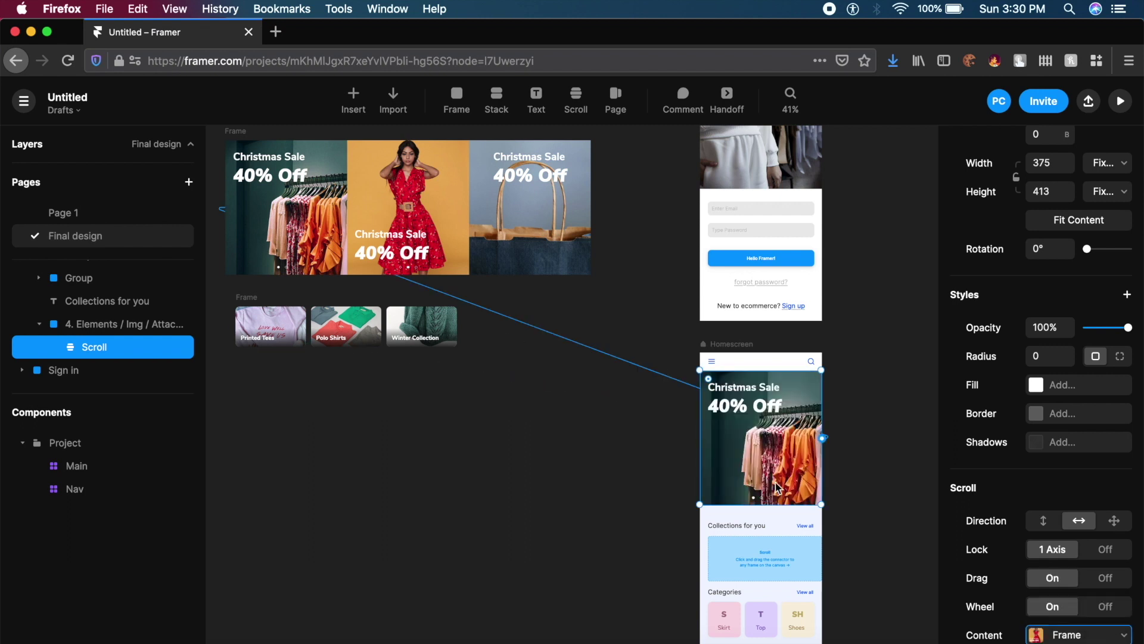
{"action": "left_click", "coordinate": [729, 570]}
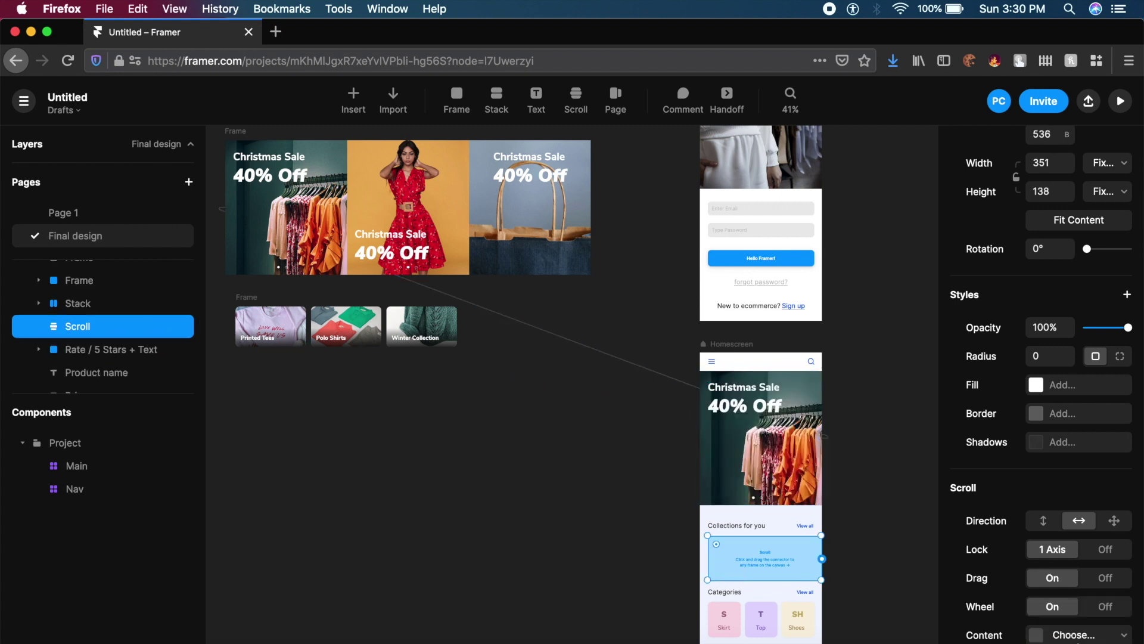
{"action": "left_click", "coordinate": [1079, 634]}
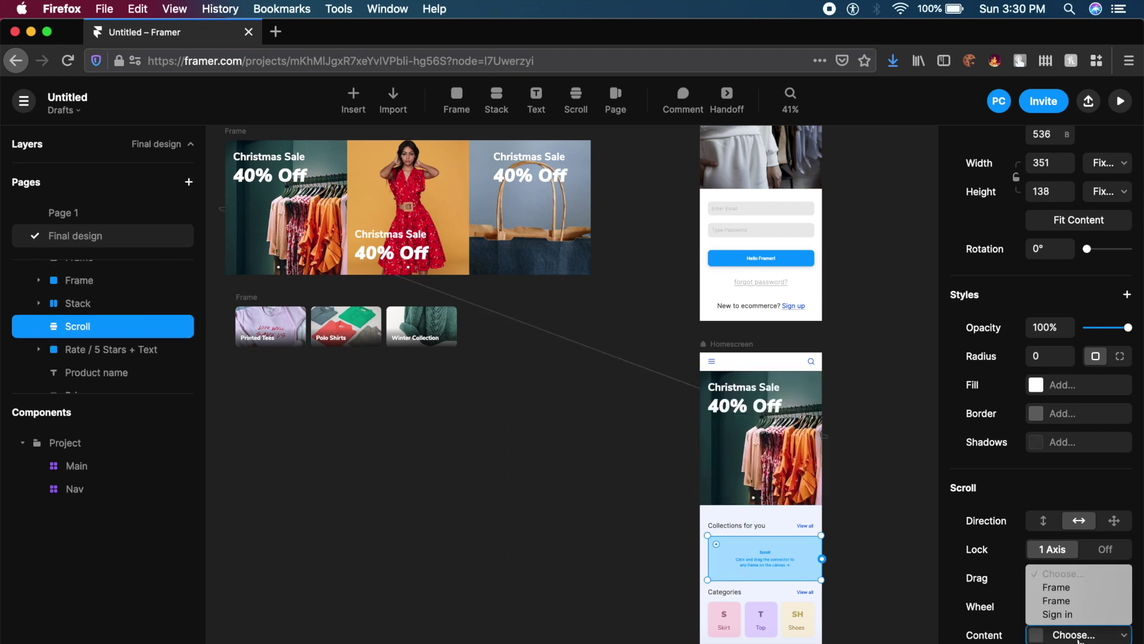
{"action": "left_click", "coordinate": [1083, 590]}
{"action": "left_click", "coordinate": [882, 515]}
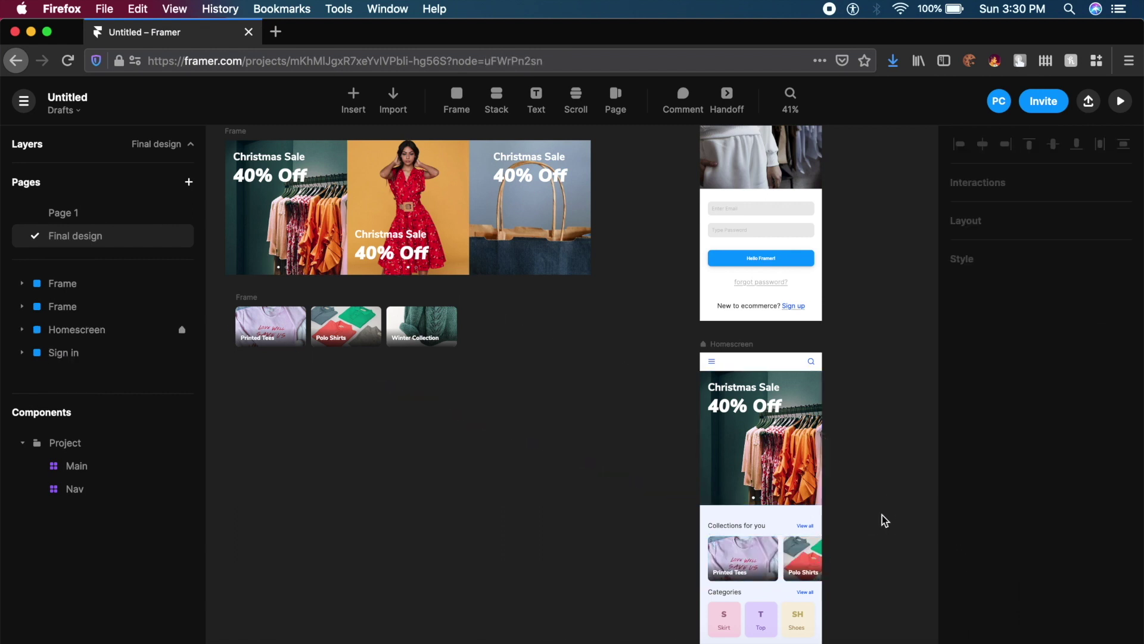
Select the Hello Framer! button and inspect its background colour and shared colour options.
{"action": "scroll", "coordinate": [882, 515], "scroll_direction": "down", "scroll_amount": 3}
{"action": "scroll", "coordinate": [856, 470], "scroll_direction": "up", "scroll_amount": 10}
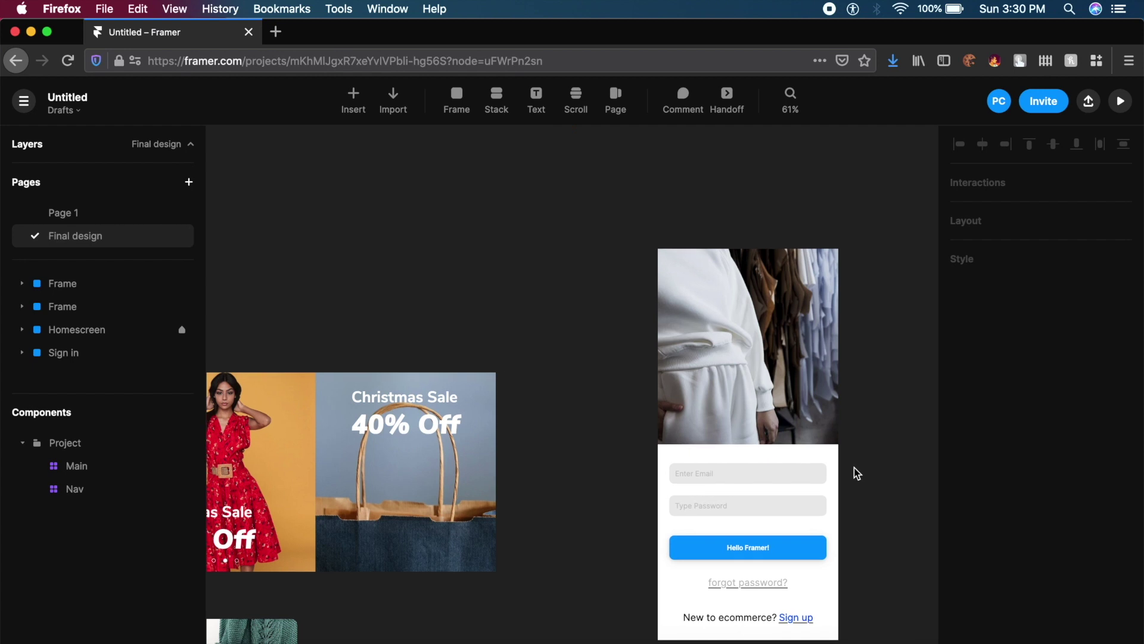
{"action": "scroll", "coordinate": [853, 467], "scroll_direction": "right", "scroll_amount": 3}
{"action": "scroll", "coordinate": [853, 464], "scroll_direction": "up", "scroll_amount": 5}
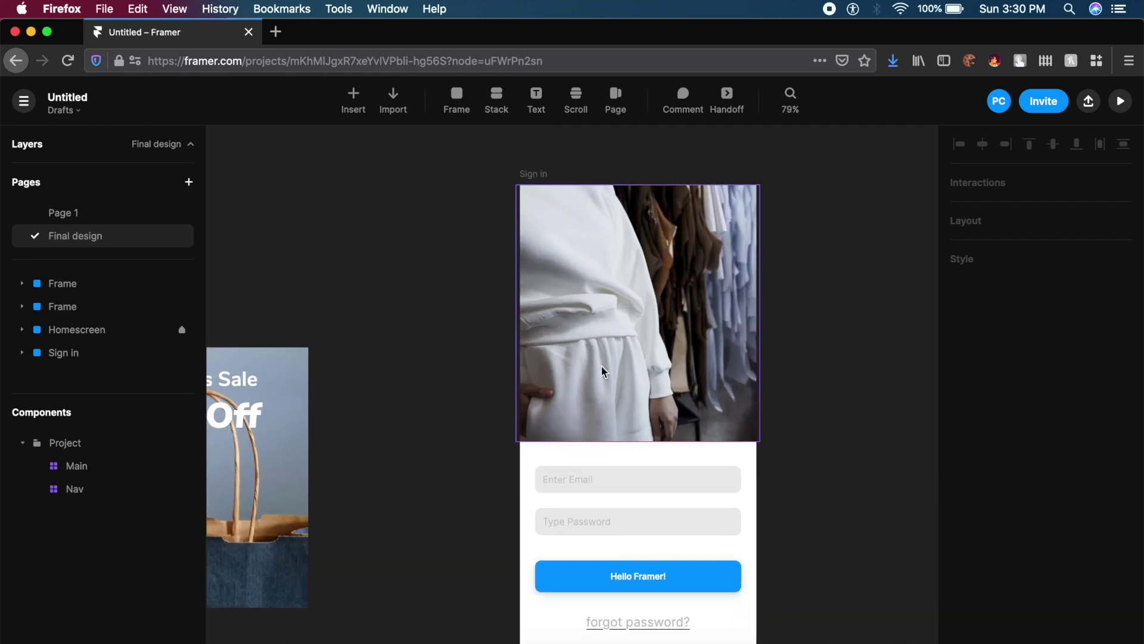
{"action": "scroll", "coordinate": [610, 360], "scroll_direction": "down", "scroll_amount": 3}
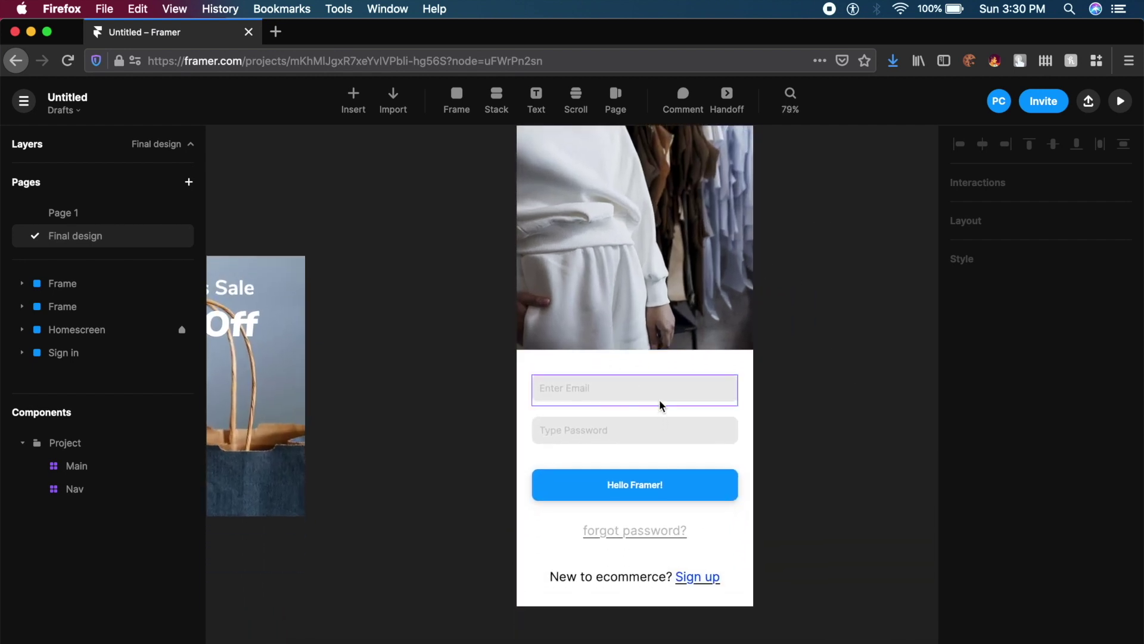
{"action": "scroll", "coordinate": [659, 399], "scroll_direction": "up", "scroll_amount": 2}
{"action": "scroll", "coordinate": [596, 399], "scroll_direction": "right", "scroll_amount": 2}
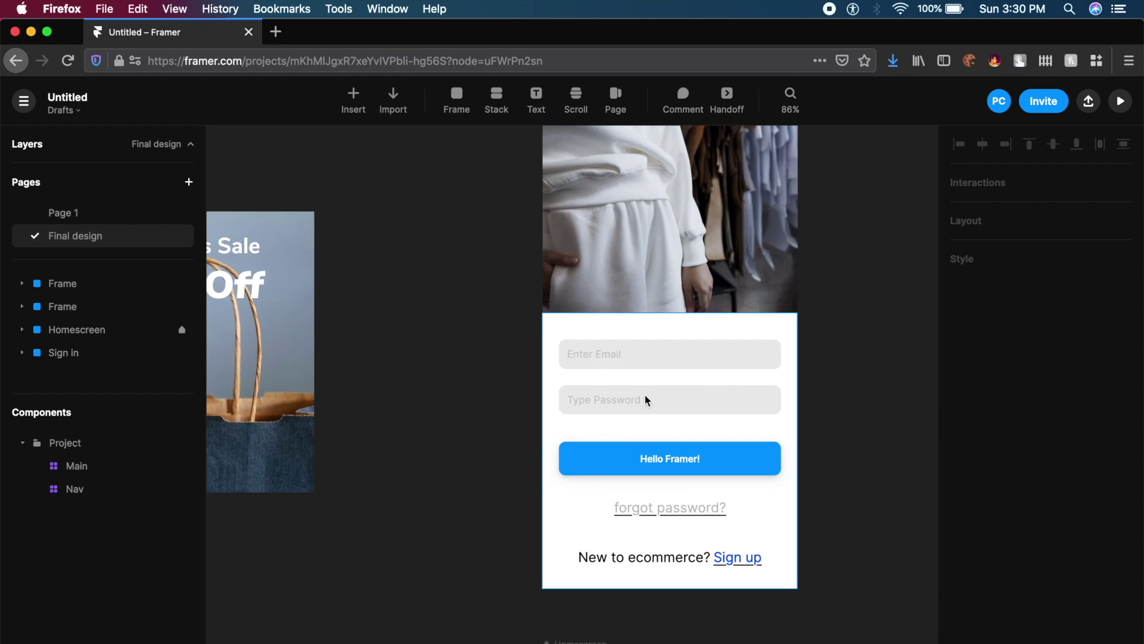
{"action": "left_click", "coordinate": [744, 460]}
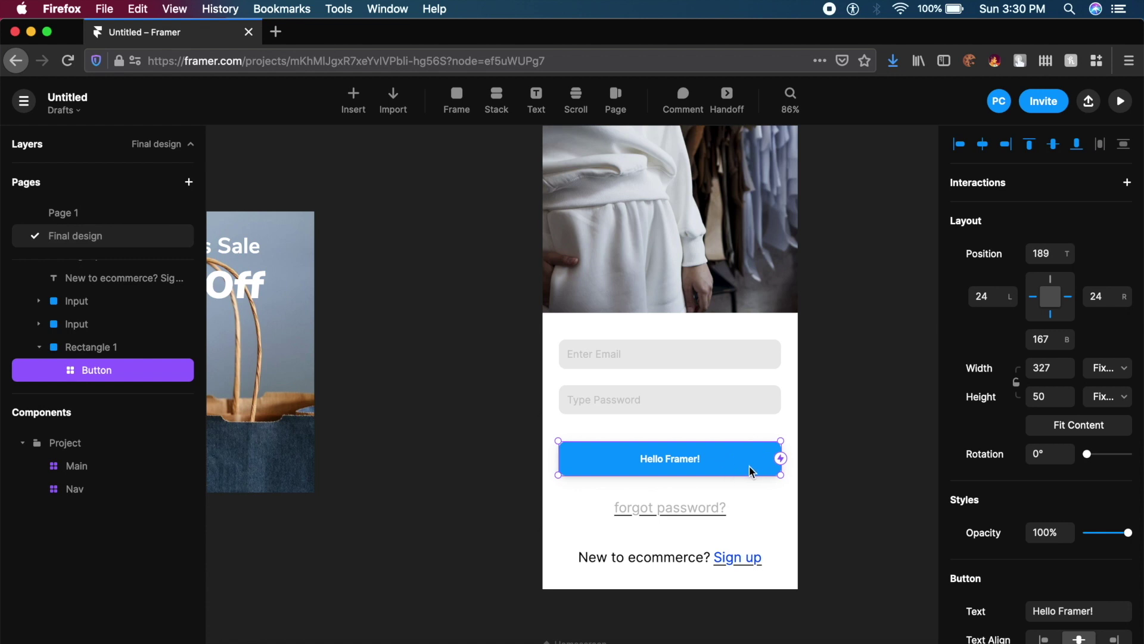
{"action": "scroll", "coordinate": [1028, 518], "scroll_direction": "down", "scroll_amount": 10}
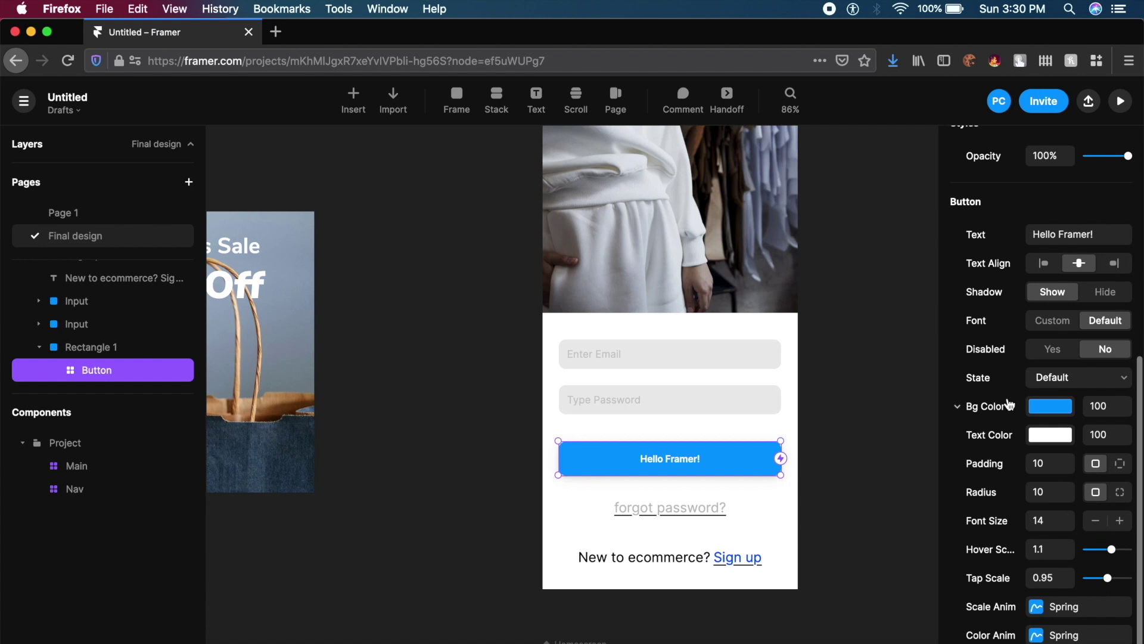
{"action": "left_click", "coordinate": [1051, 411]}
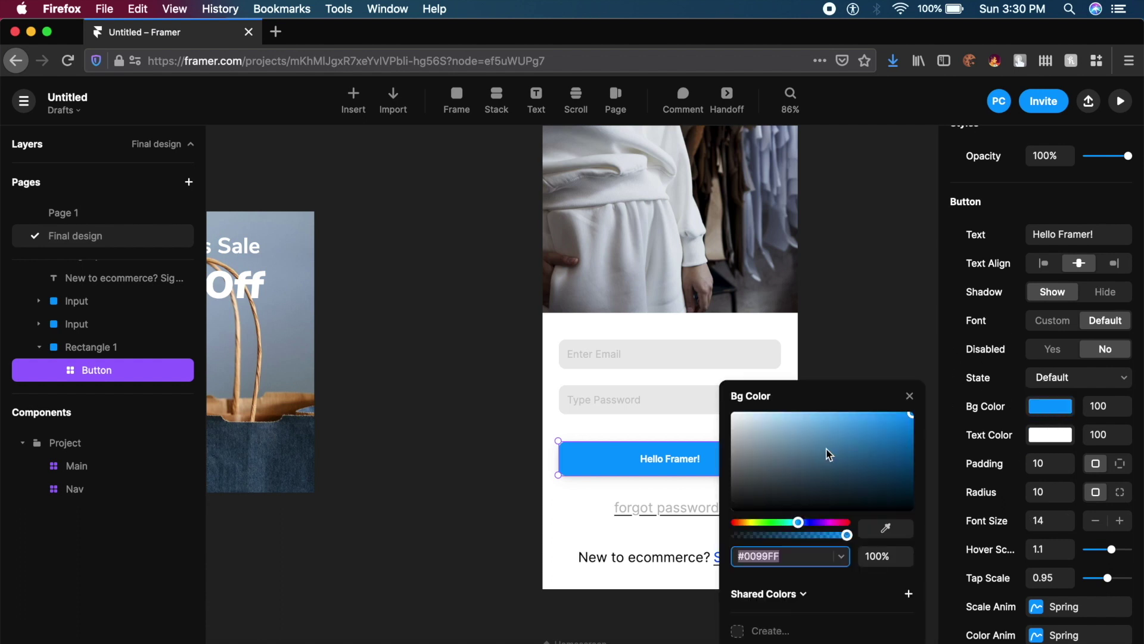
{"action": "left_click", "coordinate": [789, 608]}
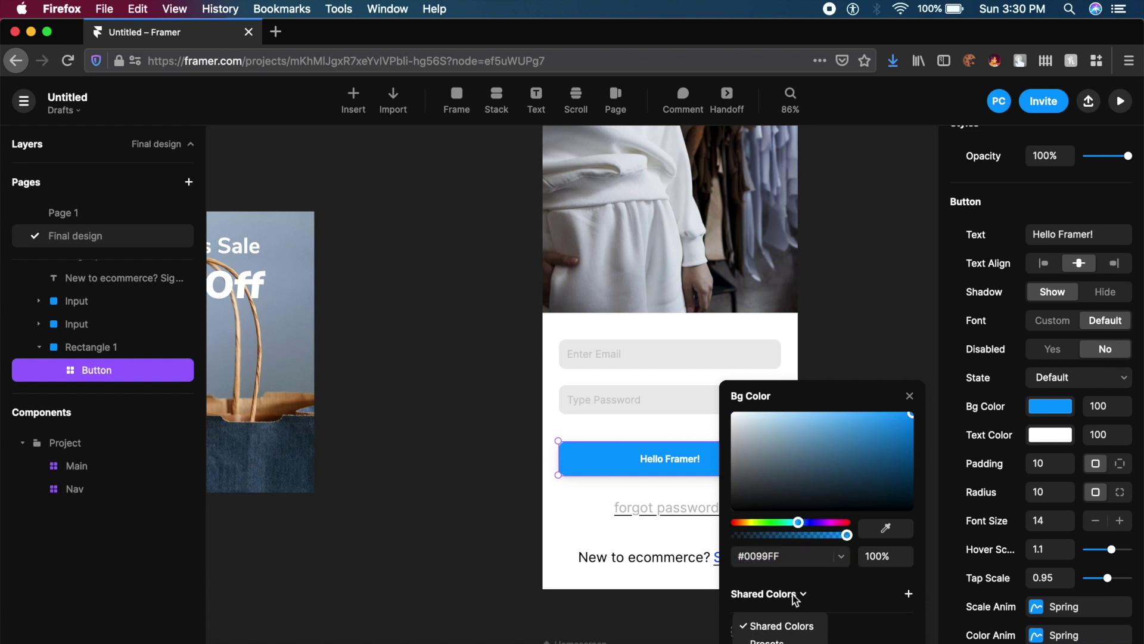
{"action": "left_click", "coordinate": [789, 608]}
{"action": "key", "text": "Escape"}
Change the button's background from #0099FF to the deeper blue #0055FE.
{"action": "scroll", "coordinate": [725, 476], "scroll_direction": "up", "scroll_amount": 3, "text": "ctrl"}
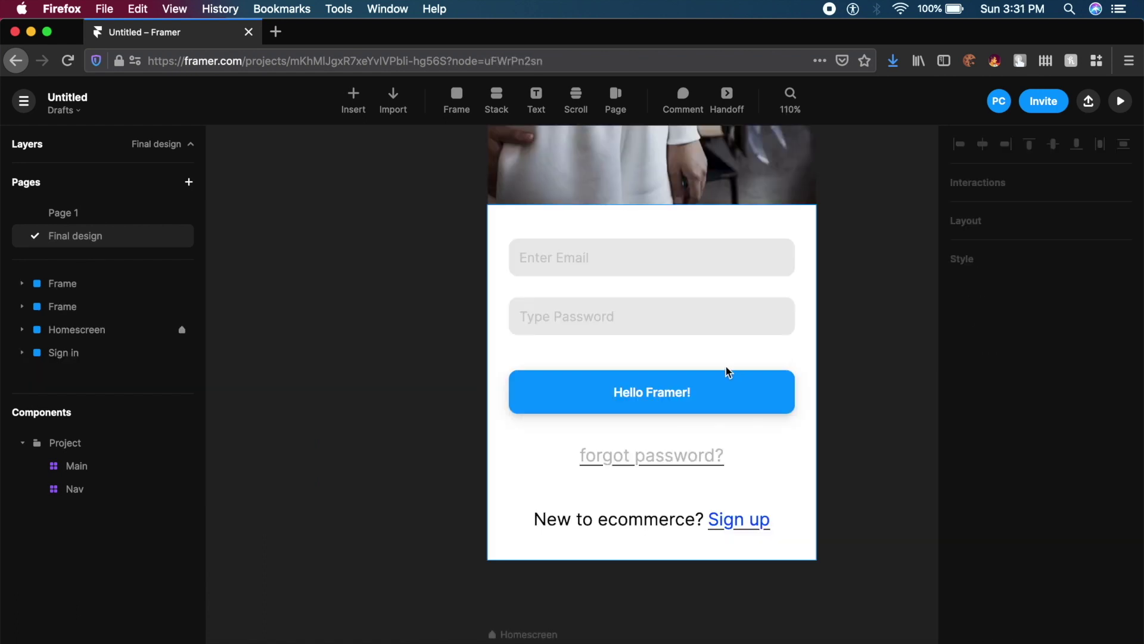
{"action": "left_click", "coordinate": [743, 409]}
{"action": "scroll", "coordinate": [1041, 554], "scroll_direction": "down", "scroll_amount": 6}
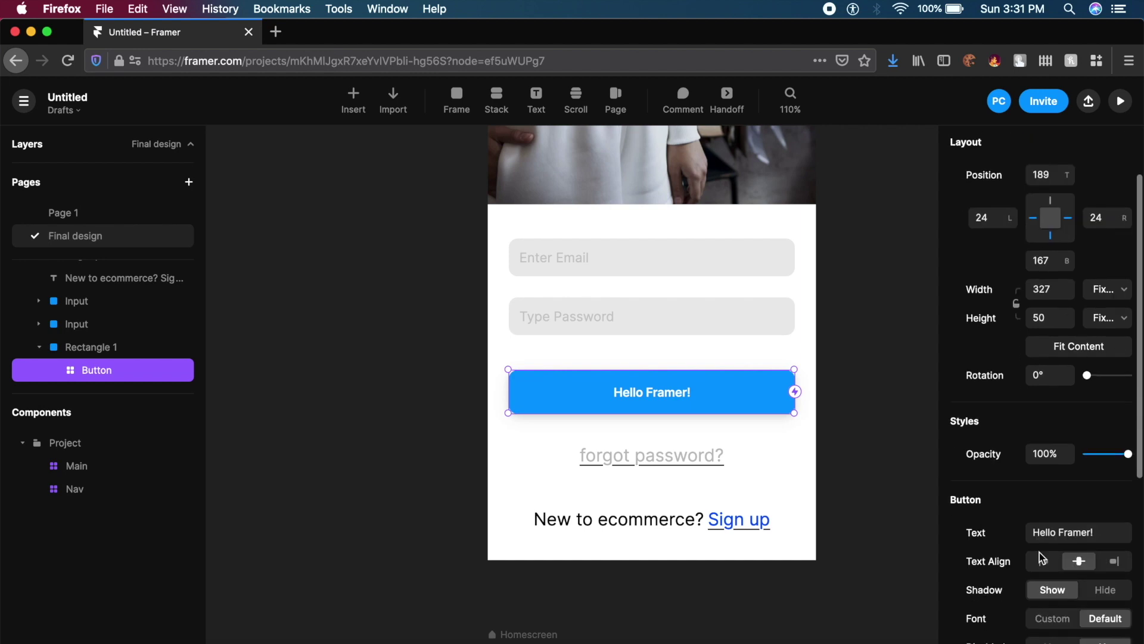
{"action": "left_click", "coordinate": [1050, 448]}
{"action": "left_click", "coordinate": [802, 555]}
{"action": "key", "text": "Return"}
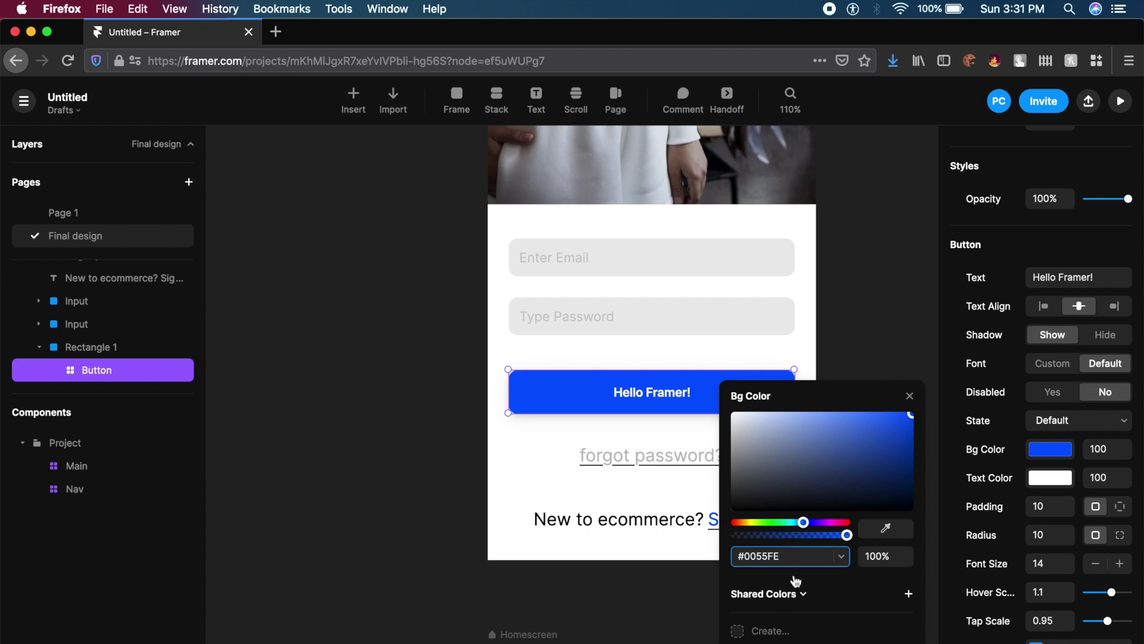
Save the button's #0055FE blue as a shared colour named 'Primary'.
{"action": "left_click", "coordinate": [909, 594]}
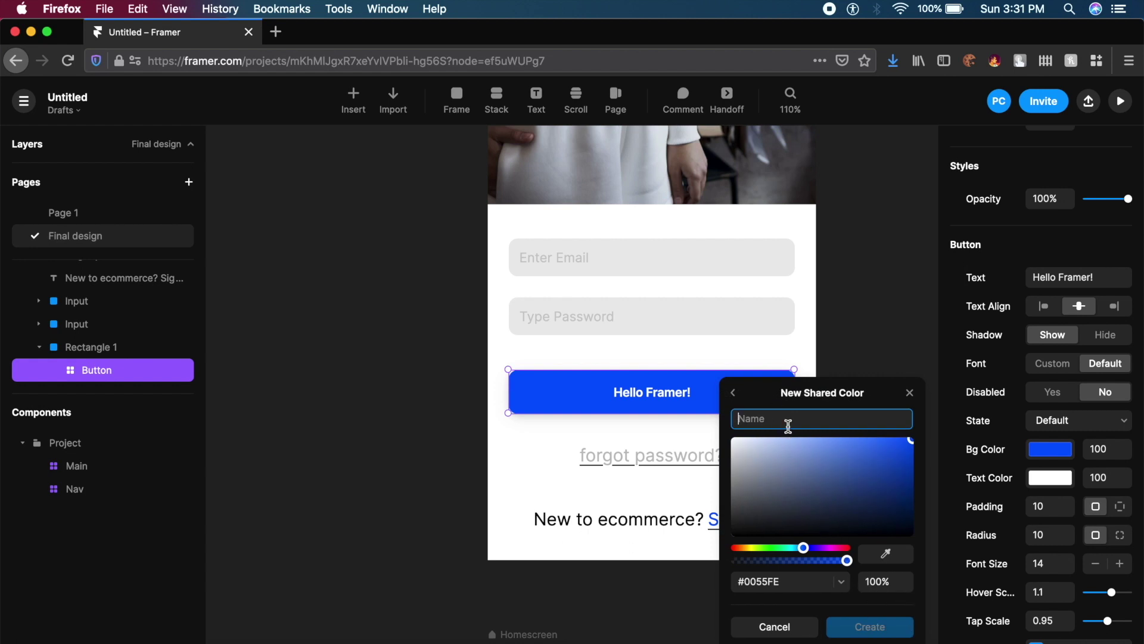
{"action": "type", "text": "D"}
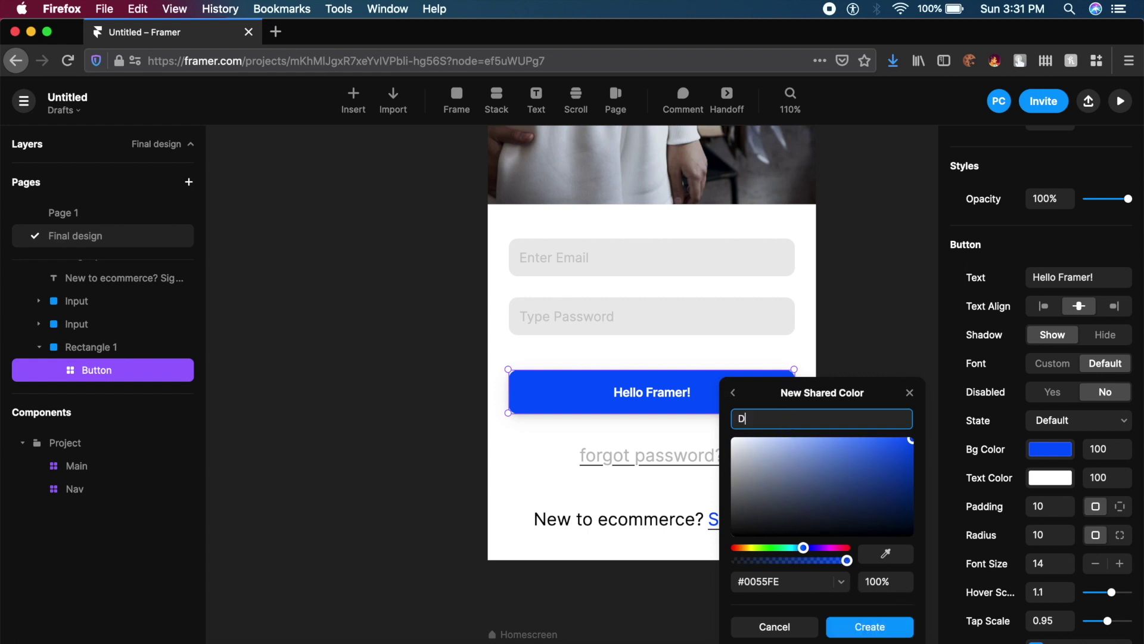
{"action": "type", "text": "e"}
{"action": "key", "text": "BackSpace"}
{"action": "key", "text": "BackSpace"}
{"action": "type", "text": "Primary"}
{"action": "key", "text": "Return"}
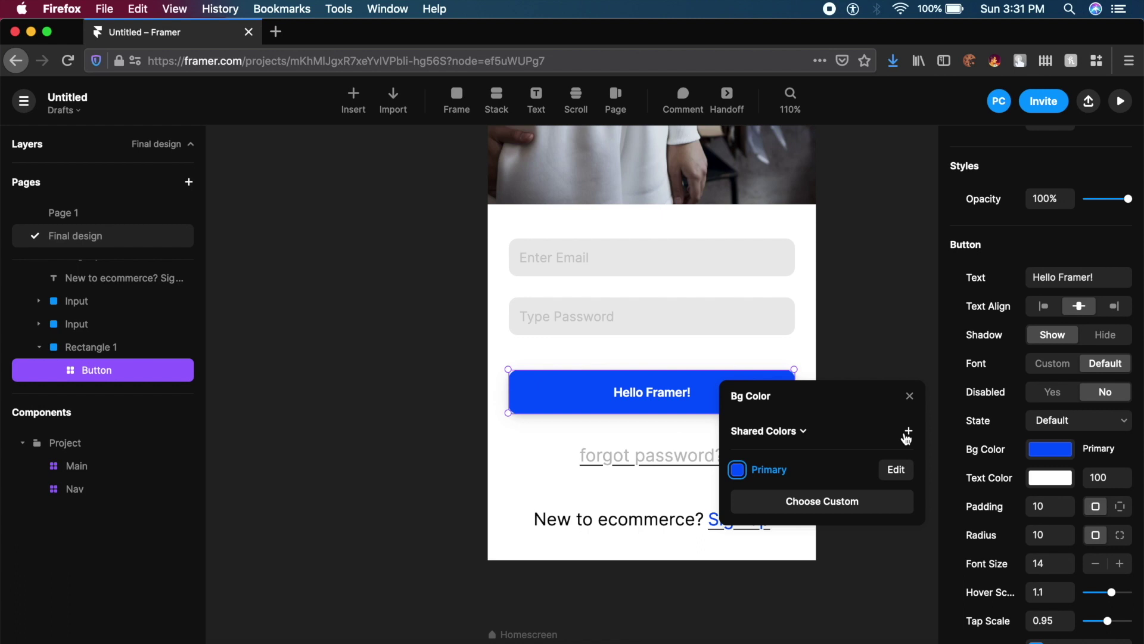
{"action": "left_click", "coordinate": [863, 304]}
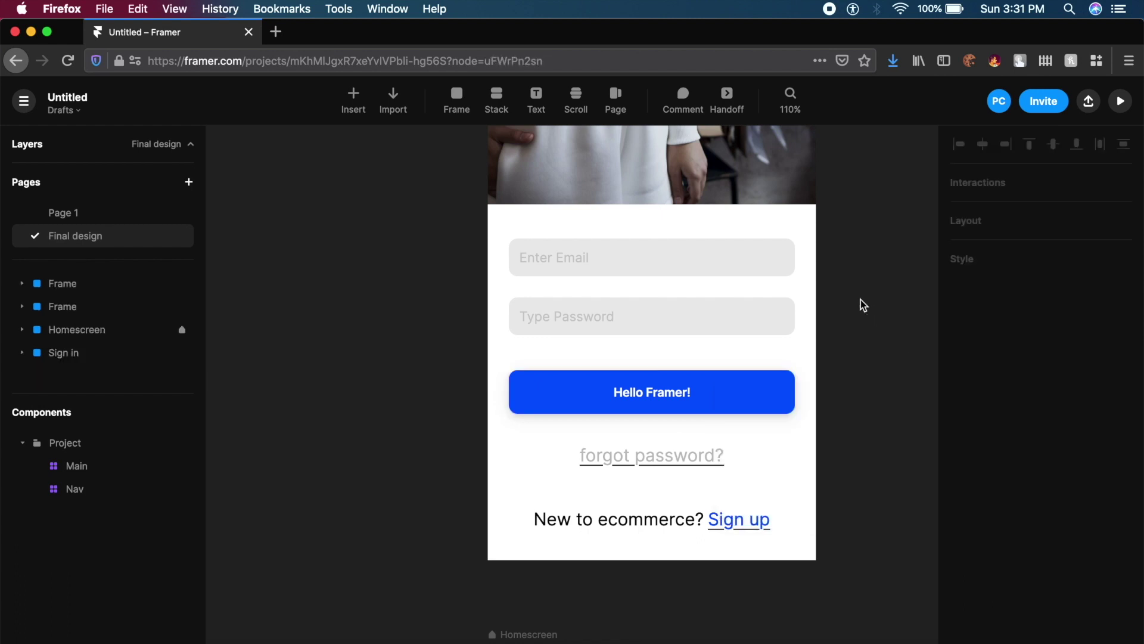
Change the blue button's label from 'Hello Framer!' to 'Sign In'.
{"action": "left_click", "coordinate": [661, 395]}
{"action": "left_click", "coordinate": [662, 395]}
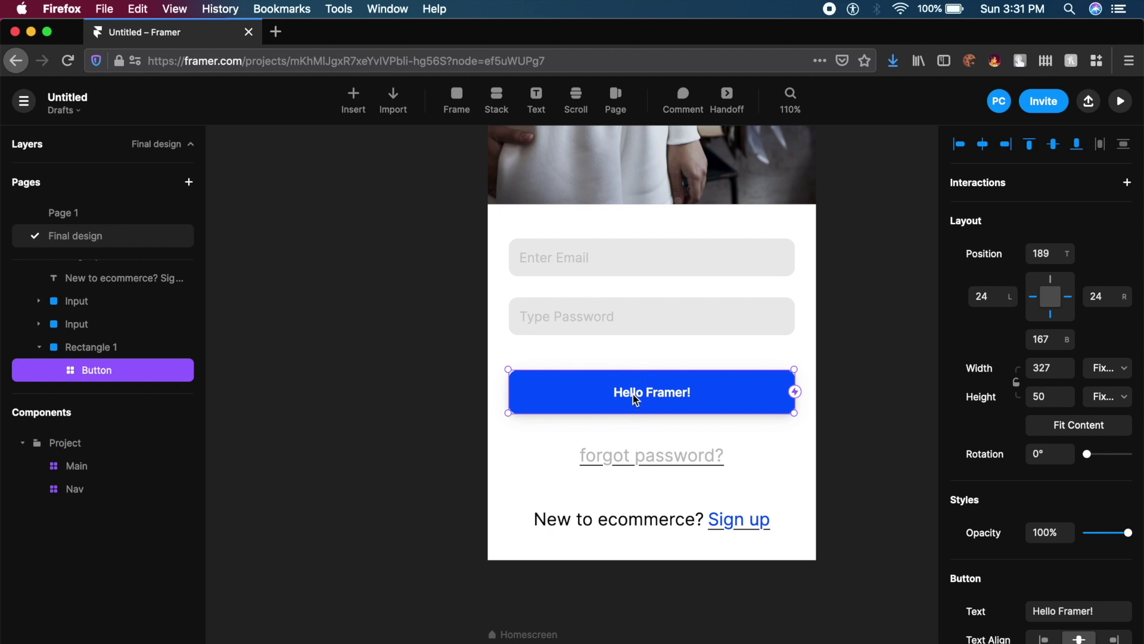
{"action": "left_click", "coordinate": [1103, 610]}
{"action": "scroll", "coordinate": [1103, 607], "scroll_direction": "down", "scroll_amount": 2}
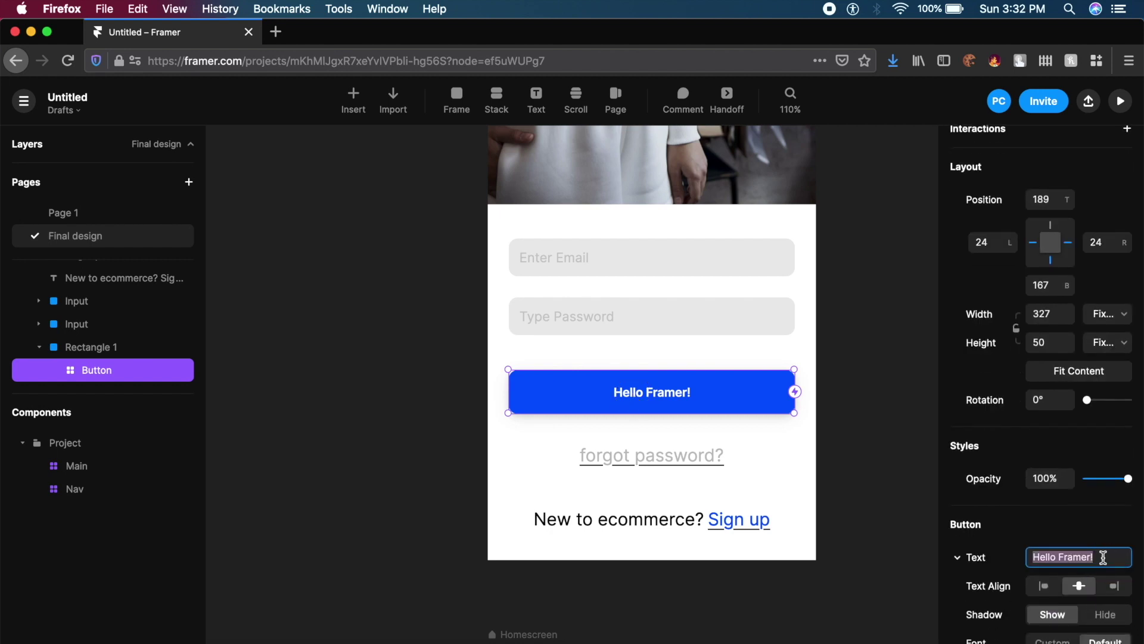
{"action": "type", "text": "Sign In"}
{"action": "left_click", "coordinate": [563, 312]}
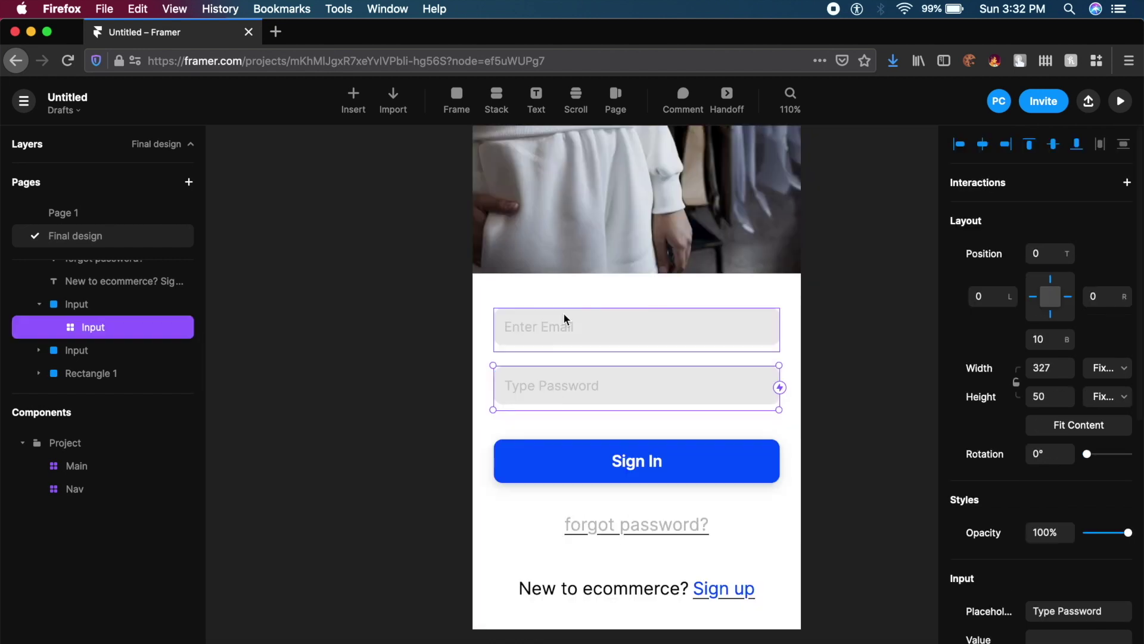
Select the email and password inputs and switch their padding to per-side values.
{"action": "left_click", "coordinate": [583, 330], "text": "shift"}
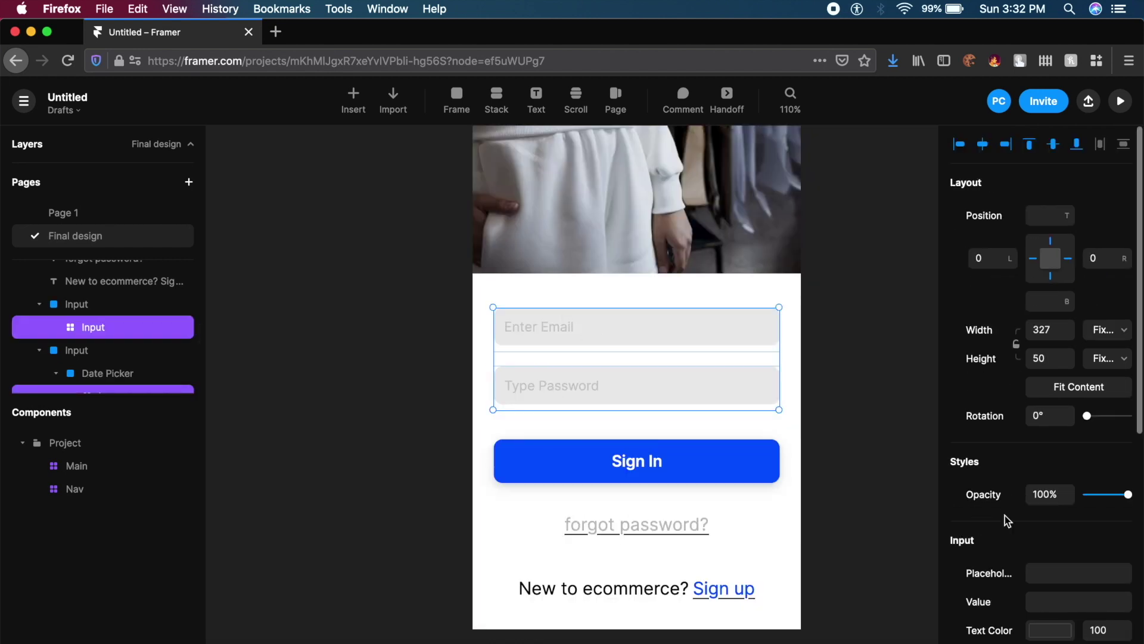
{"action": "scroll", "coordinate": [1004, 516], "scroll_direction": "down", "scroll_amount": 6}
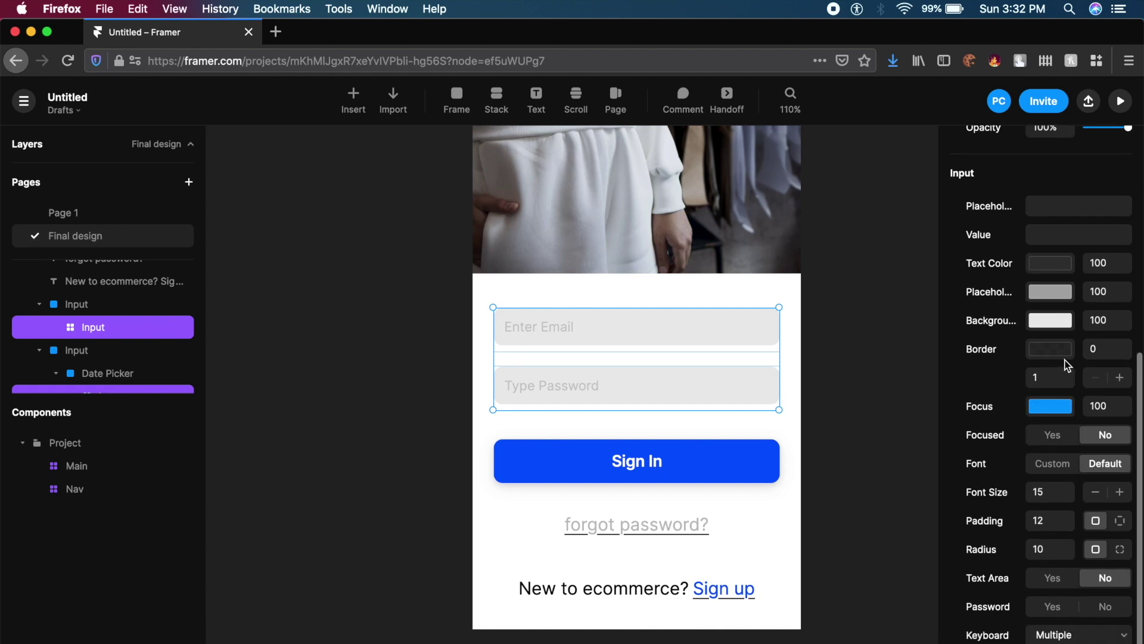
{"action": "left_click", "coordinate": [1049, 520]}
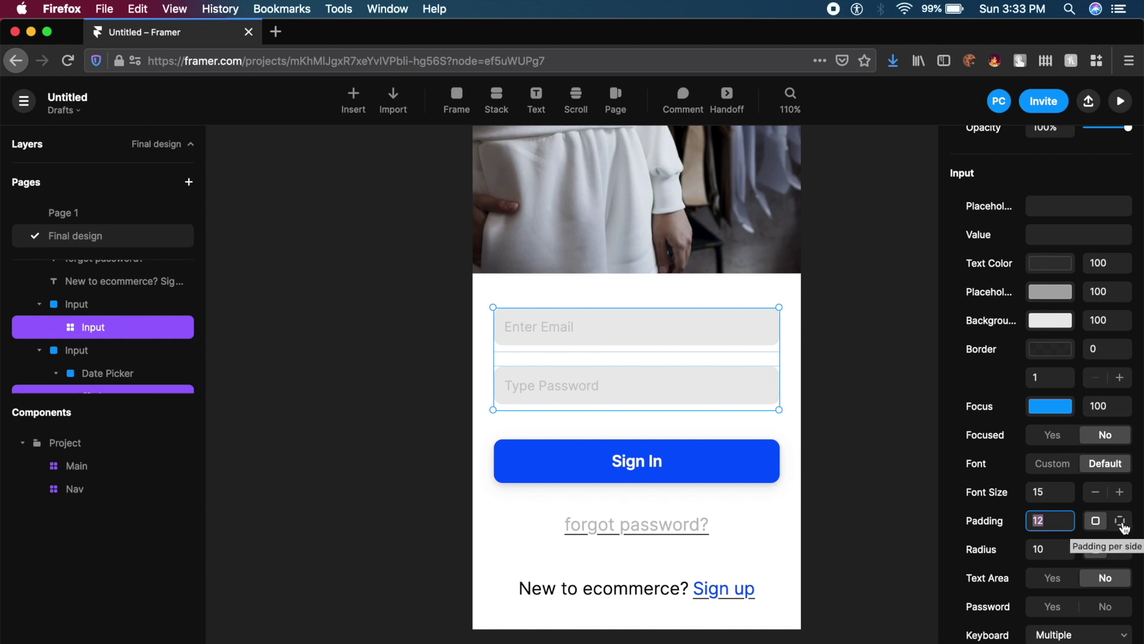
{"action": "left_click", "coordinate": [1121, 523]}
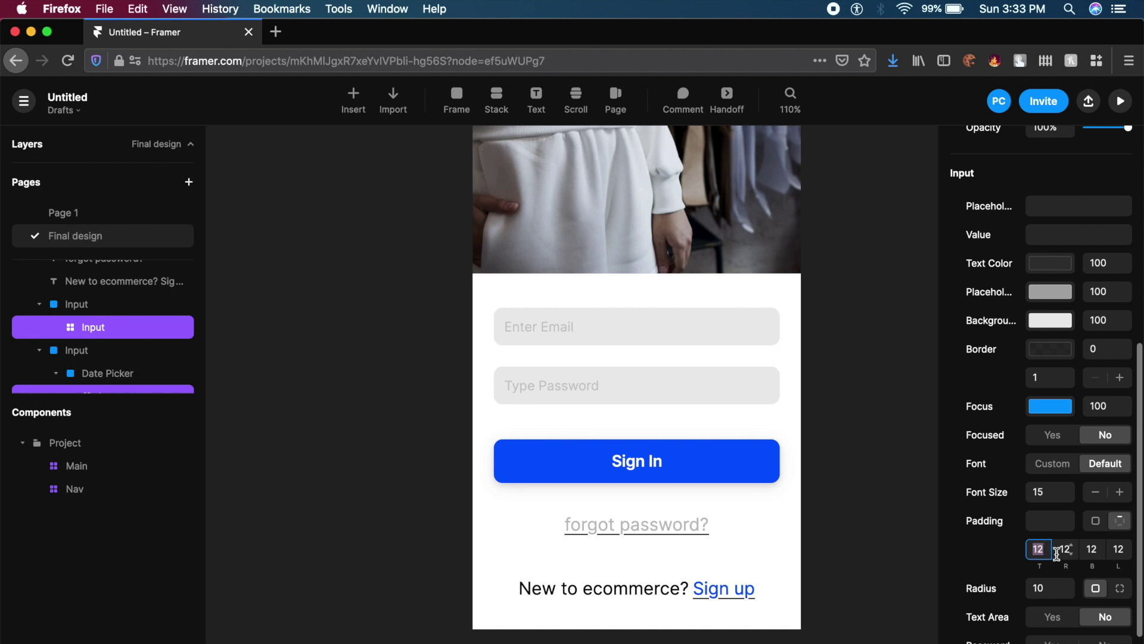
Enter the per-side padding values 24, 18 and 16 in the top and bottom fields.
{"action": "left_click", "coordinate": [1065, 549]}
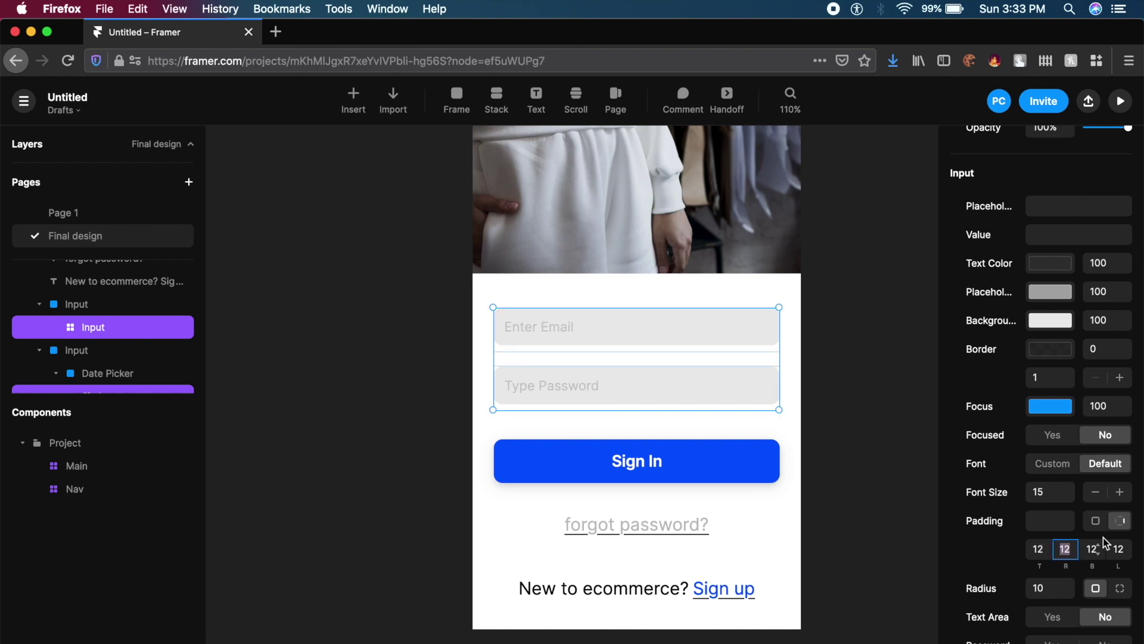
{"action": "left_click", "coordinate": [1091, 549]}
{"action": "type", "text": "24"}
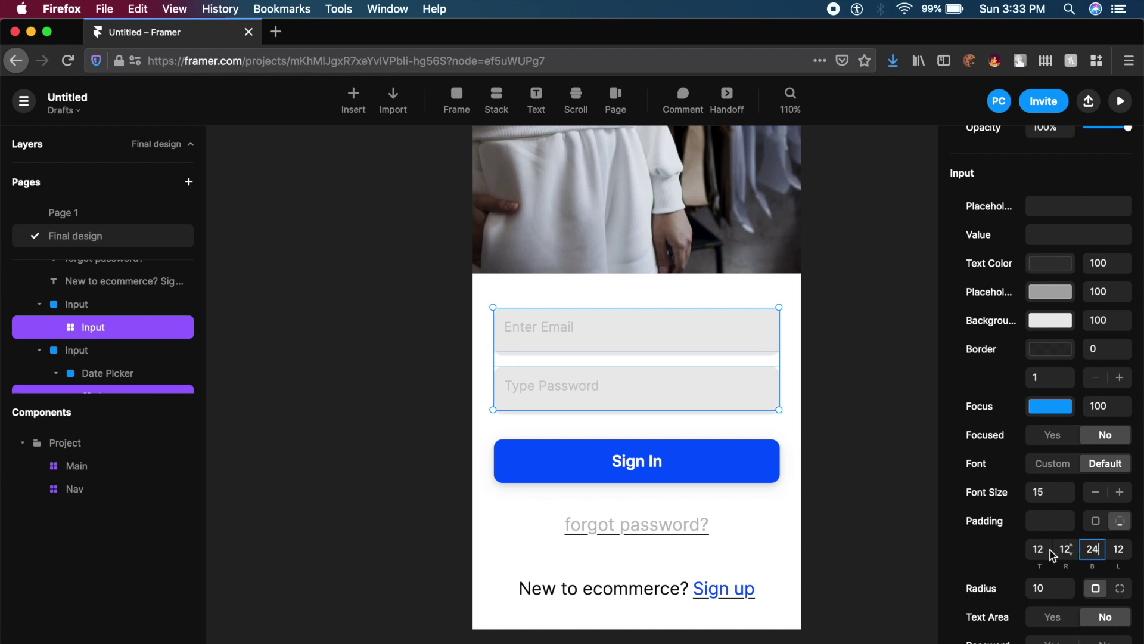
{"action": "left_click", "coordinate": [1040, 549]}
{"action": "type", "text": "18"}
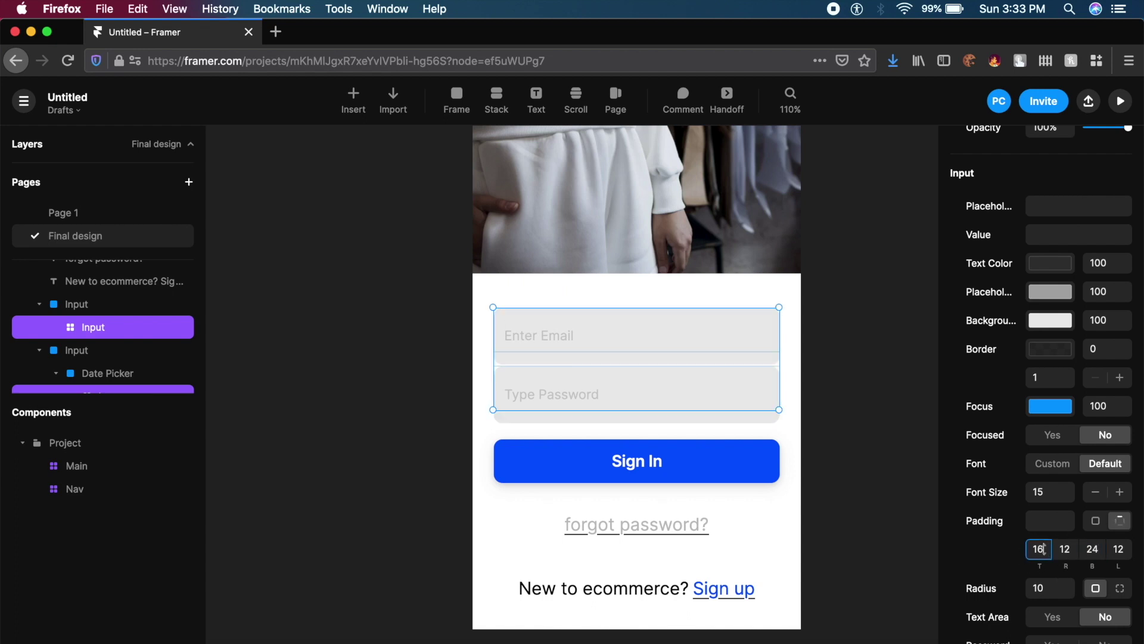
{"action": "left_click", "coordinate": [1087, 549]}
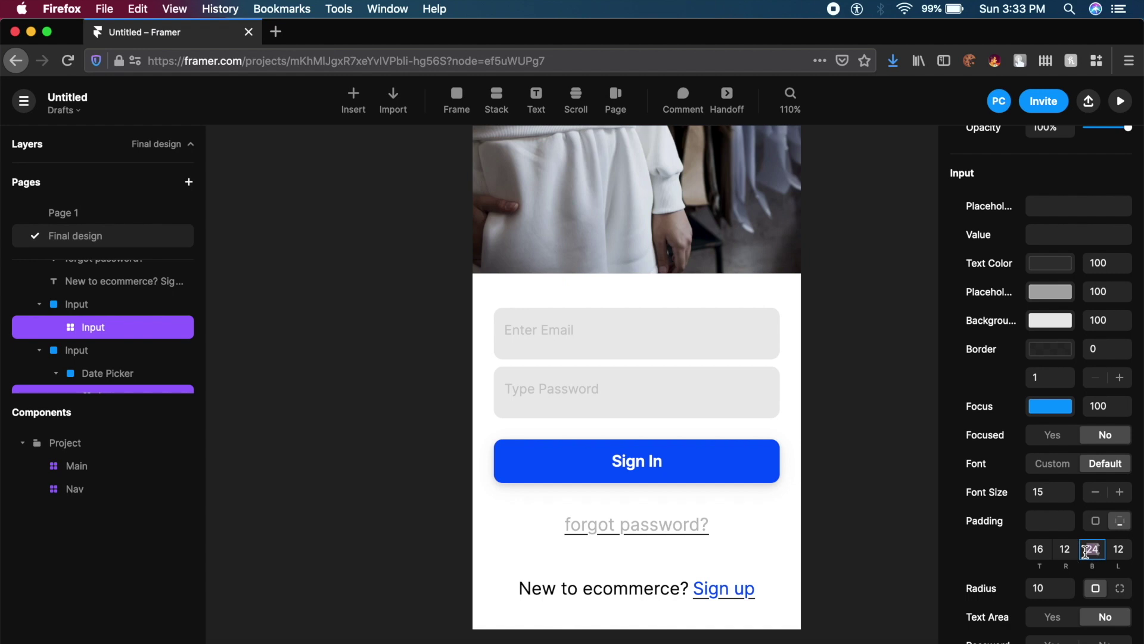
{"action": "type", "text": "16"}
{"action": "left_click", "coordinate": [778, 388]}
{"action": "left_click", "coordinate": [778, 329]}
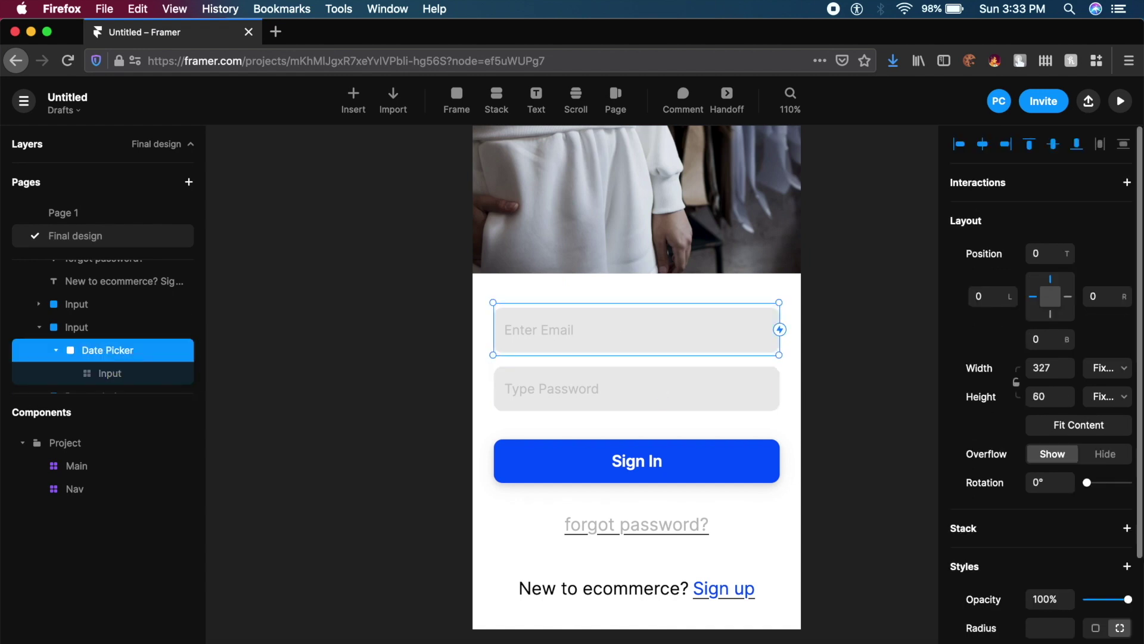
{"action": "key", "text": "Escape"}
{"action": "key", "text": "Escape"}
Duplicate the Sign in screen beside the original.
{"action": "scroll", "coordinate": [855, 503], "scroll_direction": "down", "scroll_amount": 5}
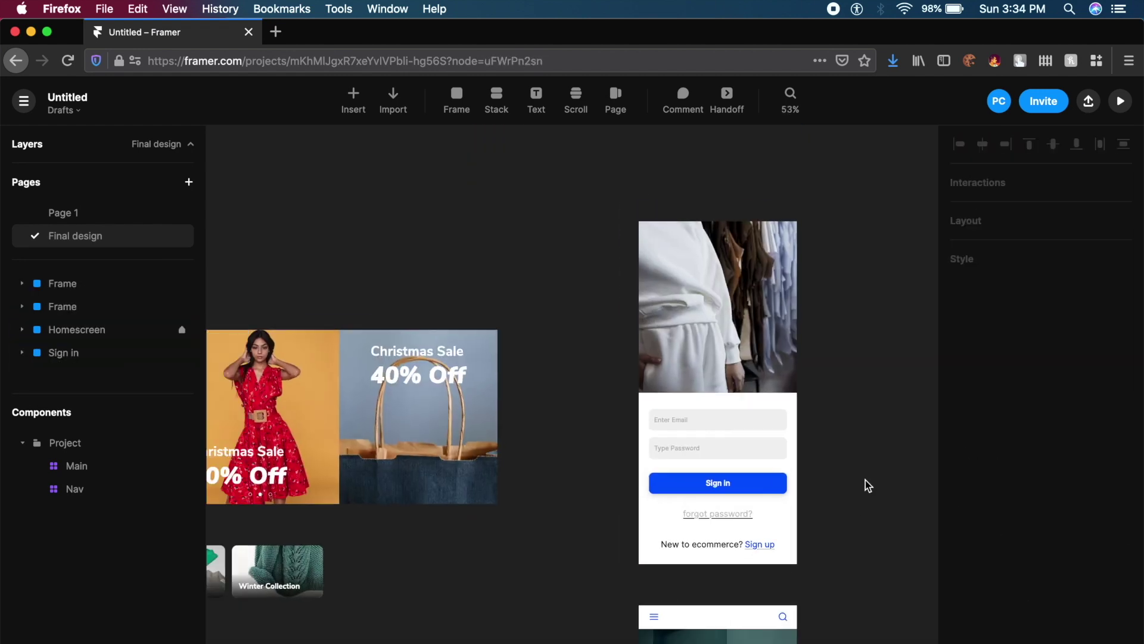
{"action": "left_click", "coordinate": [650, 220]}
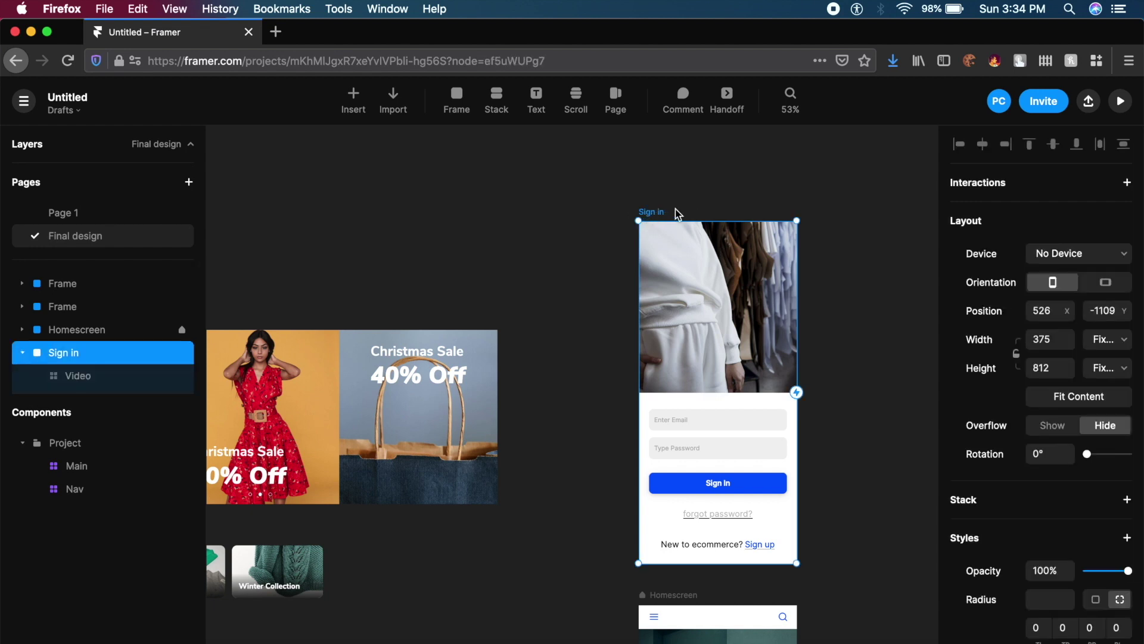
{"action": "key", "text": "cmd+d"}
{"action": "key", "text": "Escape"}
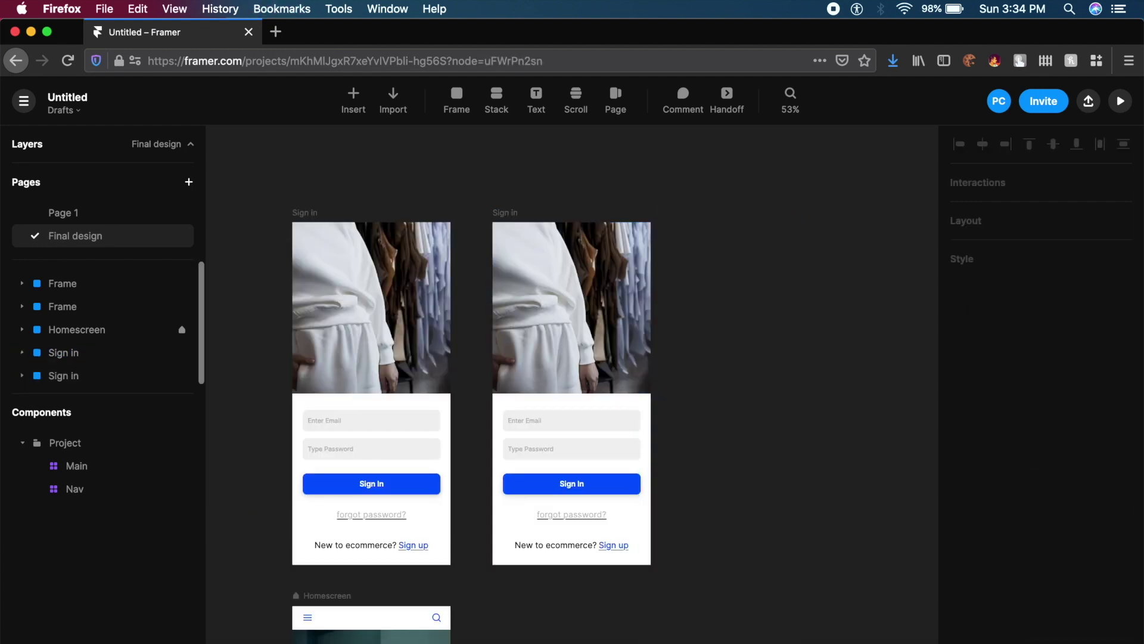
{"action": "scroll", "coordinate": [629, 196], "scroll_direction": "left", "scroll_amount": 2}
{"action": "left_click", "coordinate": [593, 327]}
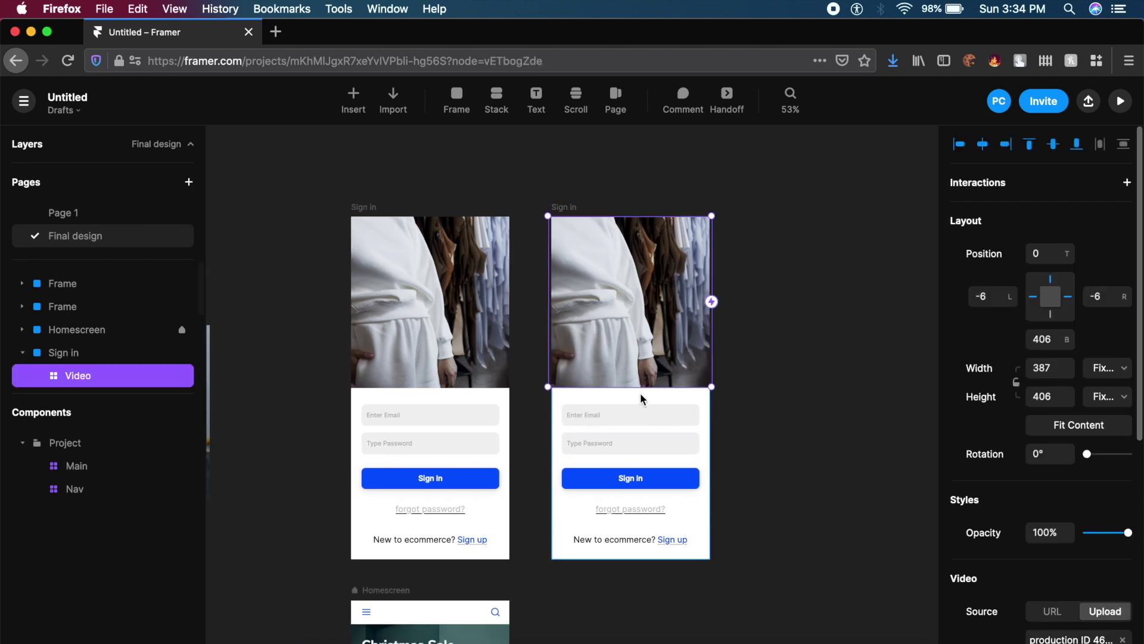
{"action": "scroll", "coordinate": [596, 417], "scroll_direction": "left", "scroll_amount": 3}
{"action": "left_click", "coordinate": [554, 358]}
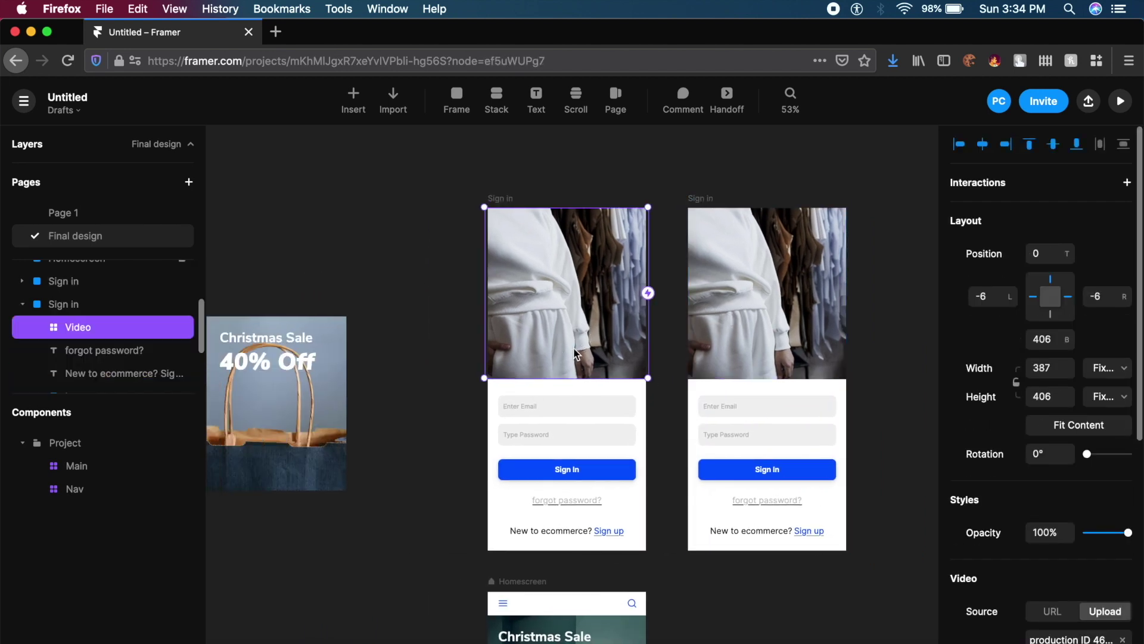
Move the sign-in form elements about 70 px lower and make them fully transparent.
{"action": "left_click", "coordinate": [498, 394]}
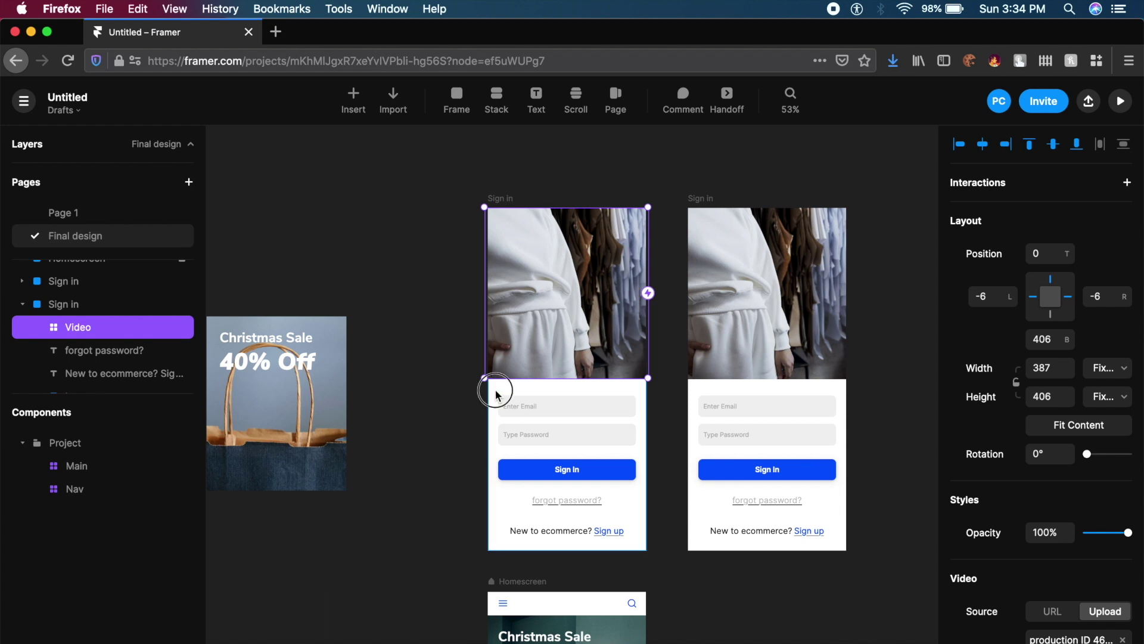
{"action": "left_click_drag", "start_coordinate": [455, 395], "coordinate": [660, 541]}
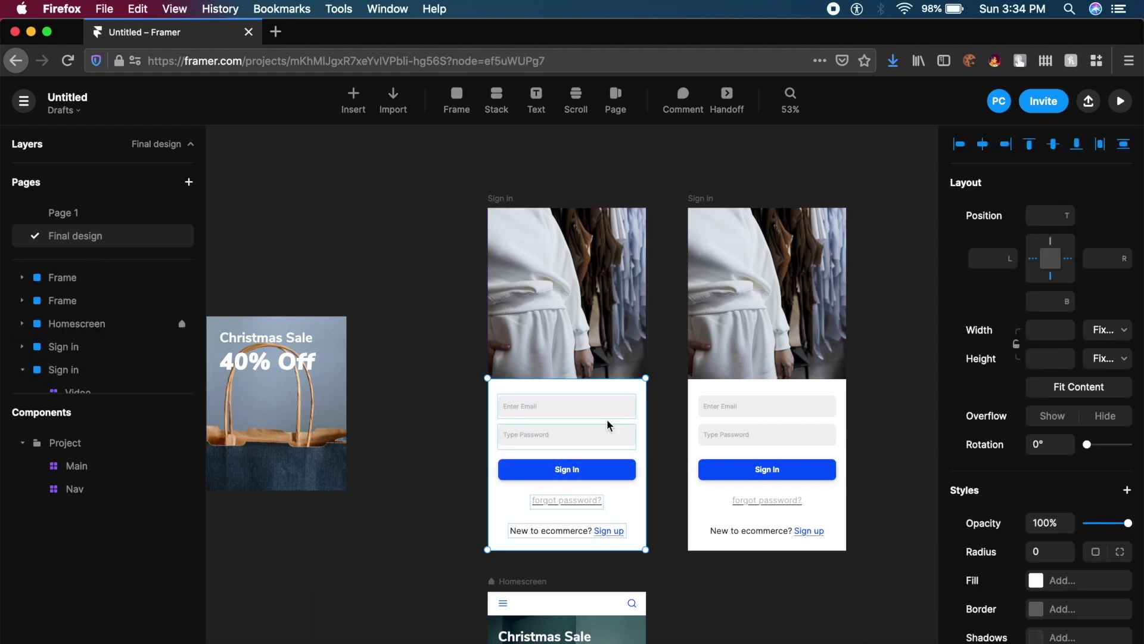
{"action": "left_click_drag", "start_coordinate": [608, 427], "coordinate": [605, 555]}
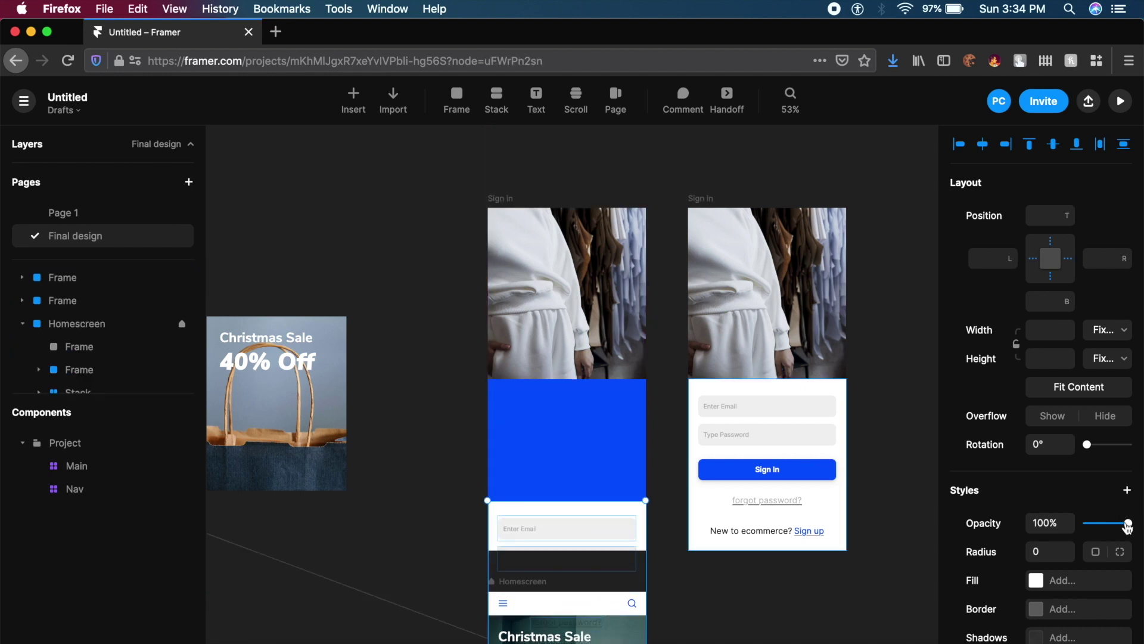
{"action": "left_click_drag", "start_coordinate": [1129, 527], "coordinate": [1073, 529]}
Stretch the video down to fill the full Sign in frame height of 827.
{"action": "left_click", "coordinate": [620, 347]}
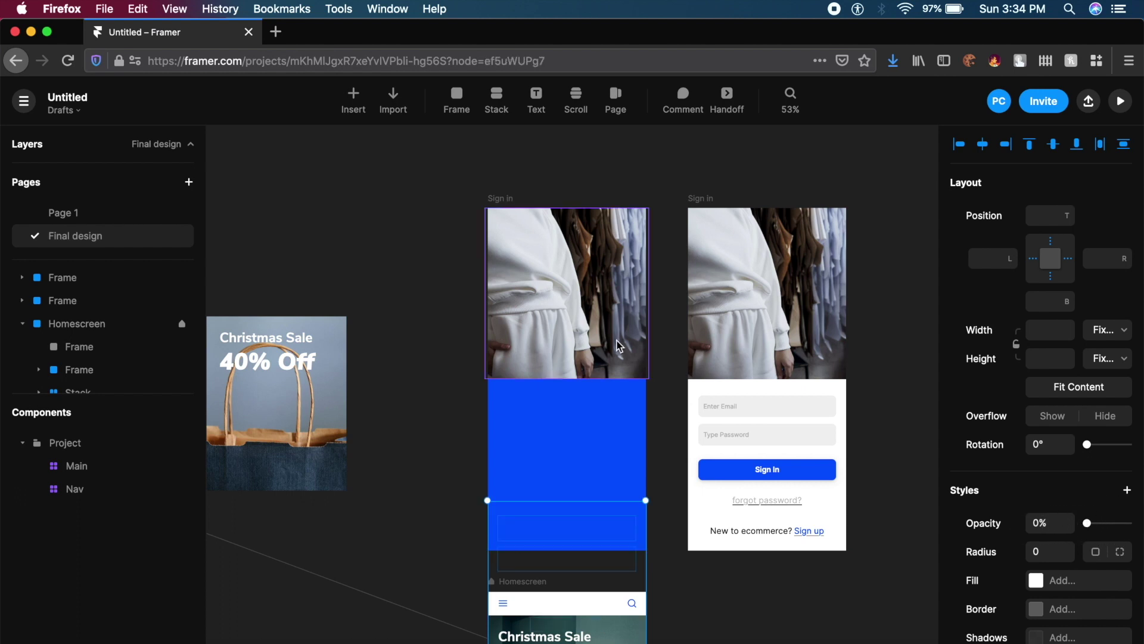
{"action": "left_click_drag", "start_coordinate": [566, 385], "coordinate": [578, 554]}
{"action": "left_click", "coordinate": [659, 459]}
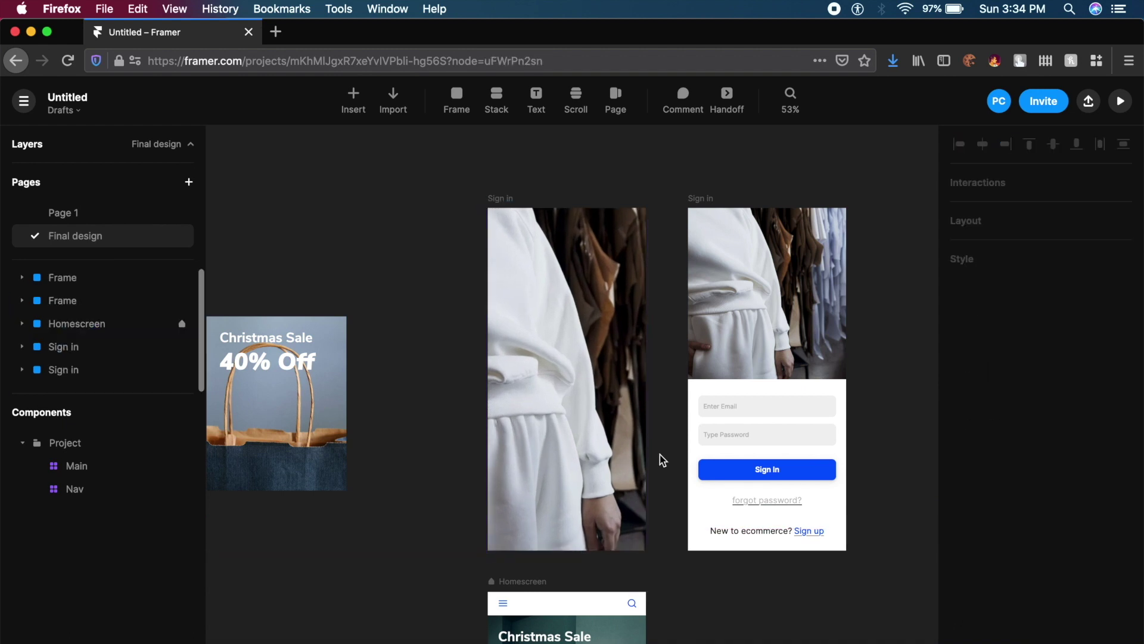
{"action": "left_click", "coordinate": [587, 380]}
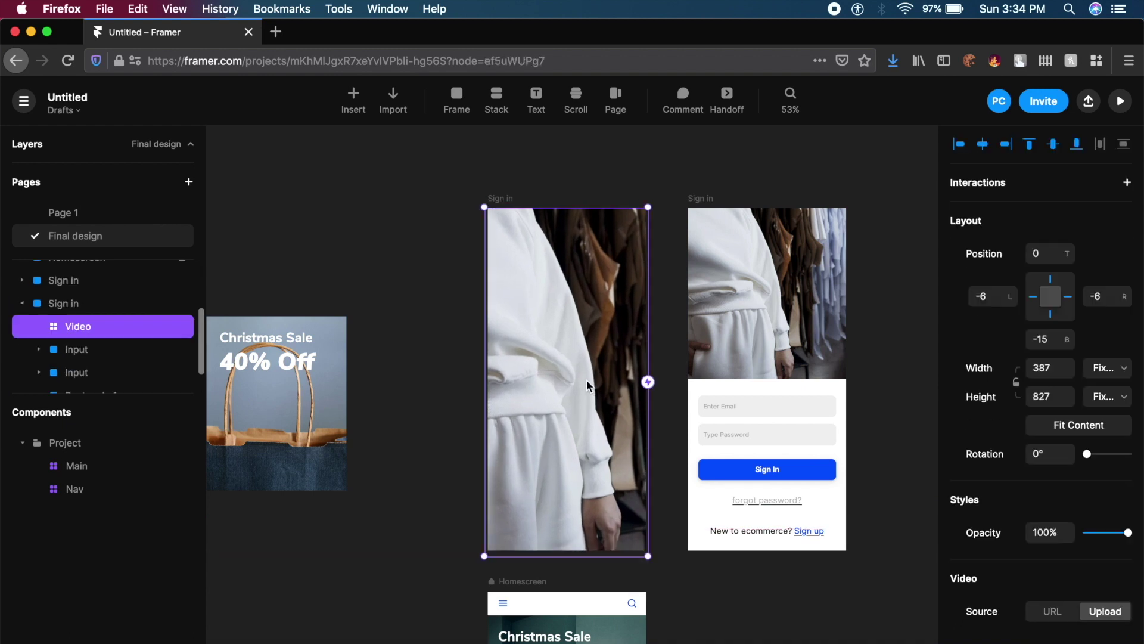
Place a Sign In button on the video screen, name the layer 'Sign in', align to 24 px margins.
{"action": "left_click", "coordinate": [709, 205]}
{"action": "scroll", "coordinate": [629, 424], "scroll_direction": "up", "scroll_amount": 3}
{"action": "key", "text": "Escape"}
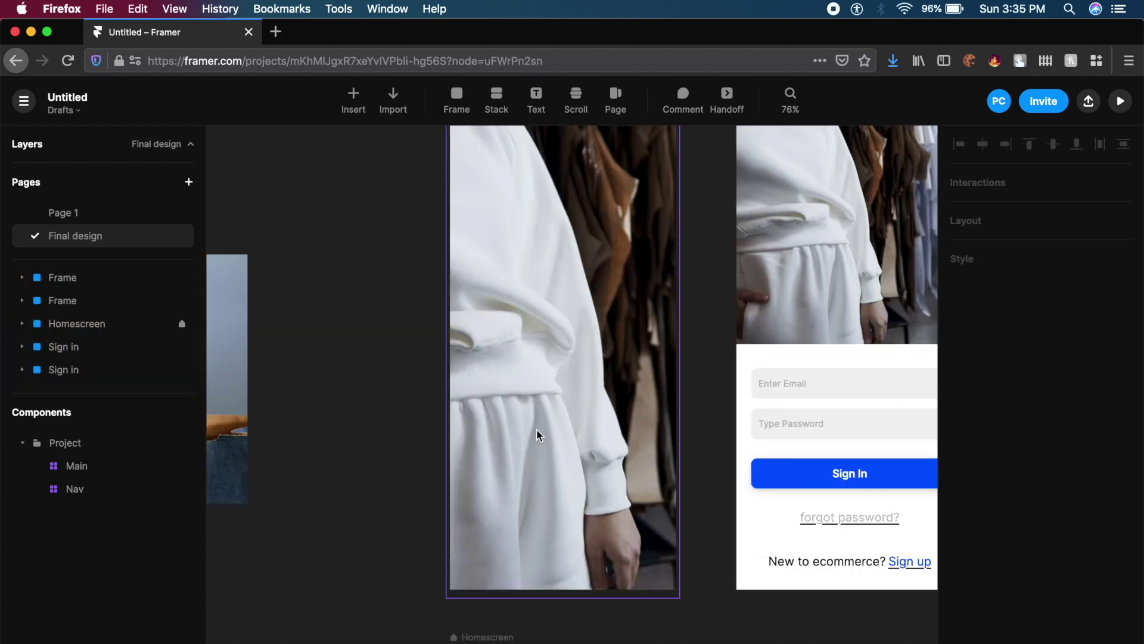
{"action": "left_click_drag", "start_coordinate": [823, 473], "coordinate": [558, 460]}
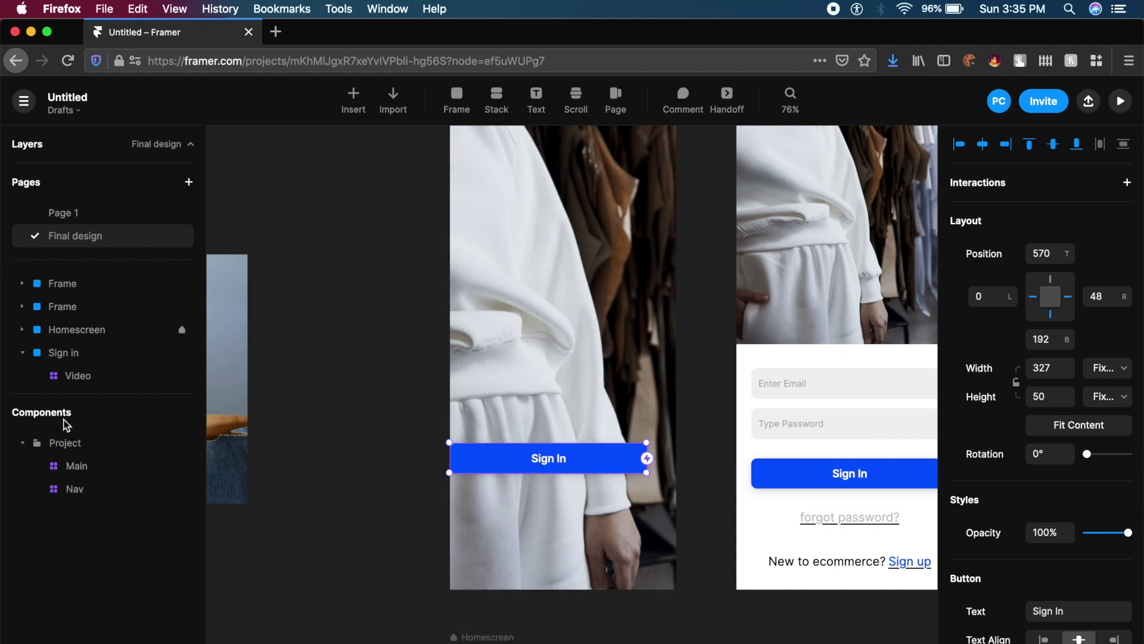
{"action": "left_click", "coordinate": [568, 458]}
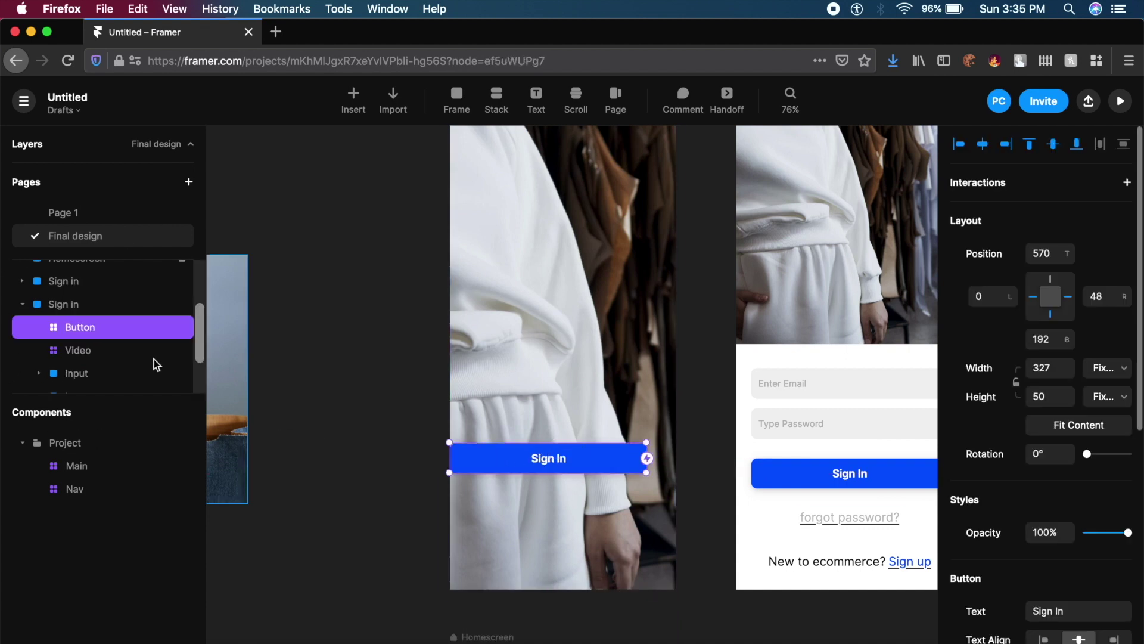
{"action": "double_click", "coordinate": [86, 328]}
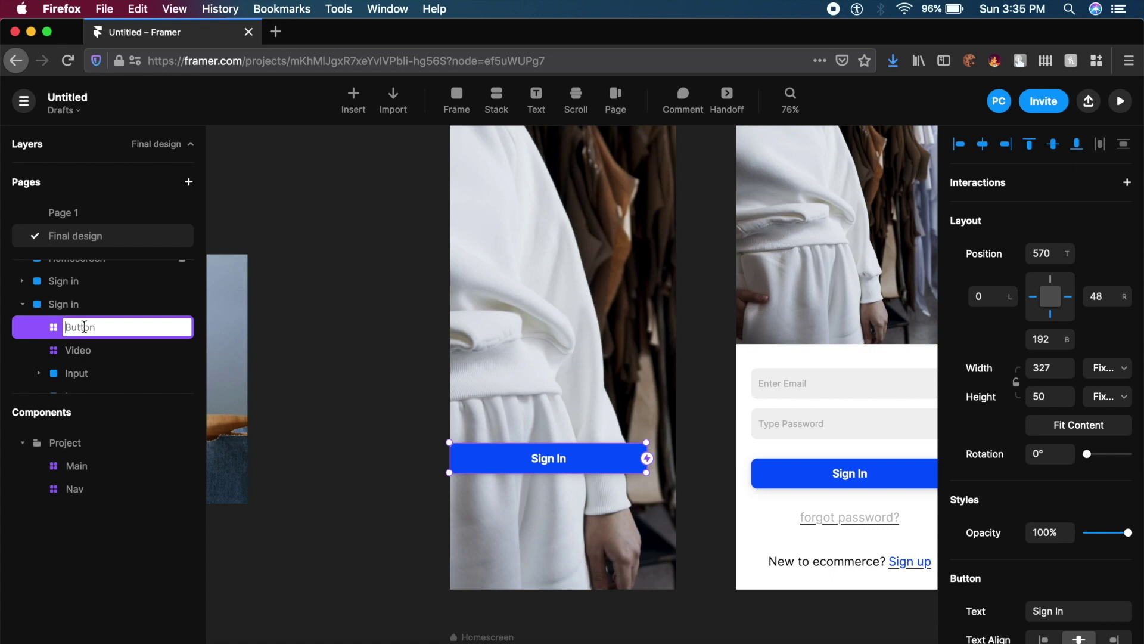
{"action": "type", "text": "Sign in"}
{"action": "key", "text": "Return"}
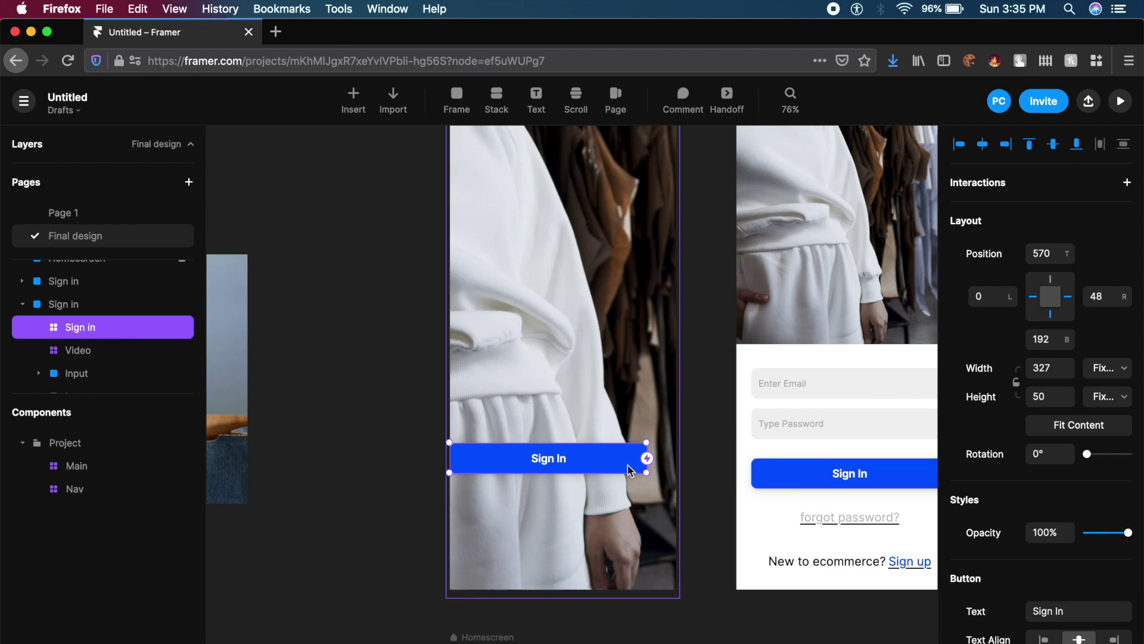
{"action": "left_click", "coordinate": [607, 465]}
{"action": "left_click_drag", "start_coordinate": [607, 466], "coordinate": [620, 465]}
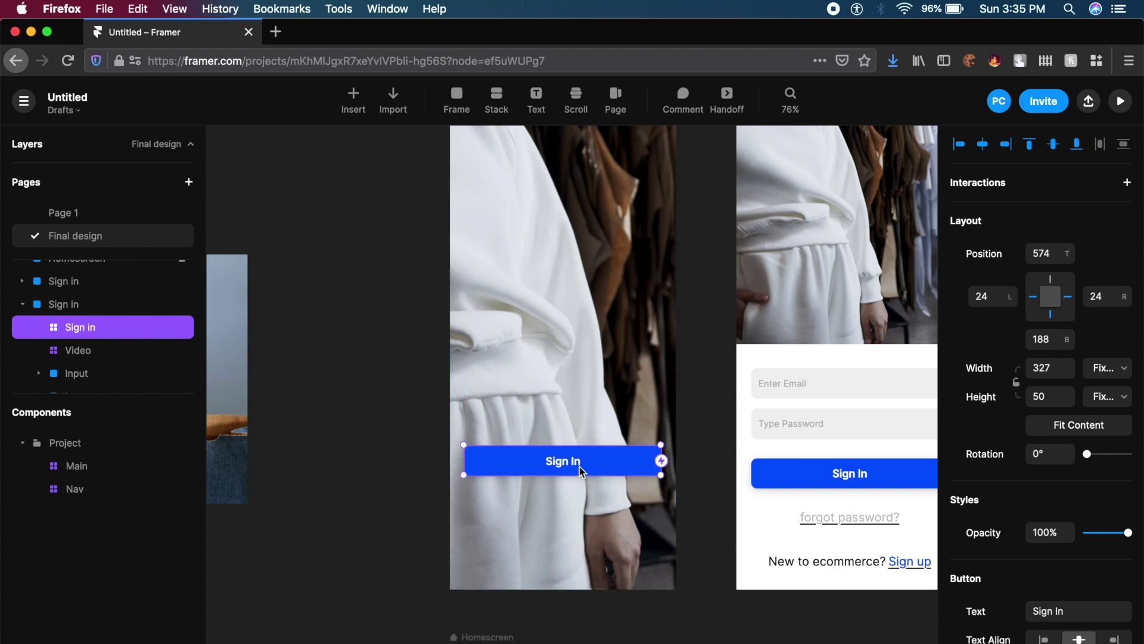
Duplicate the Sign In button below the original and relabel the copy 'Register'.
{"action": "key", "text": "super+d"}
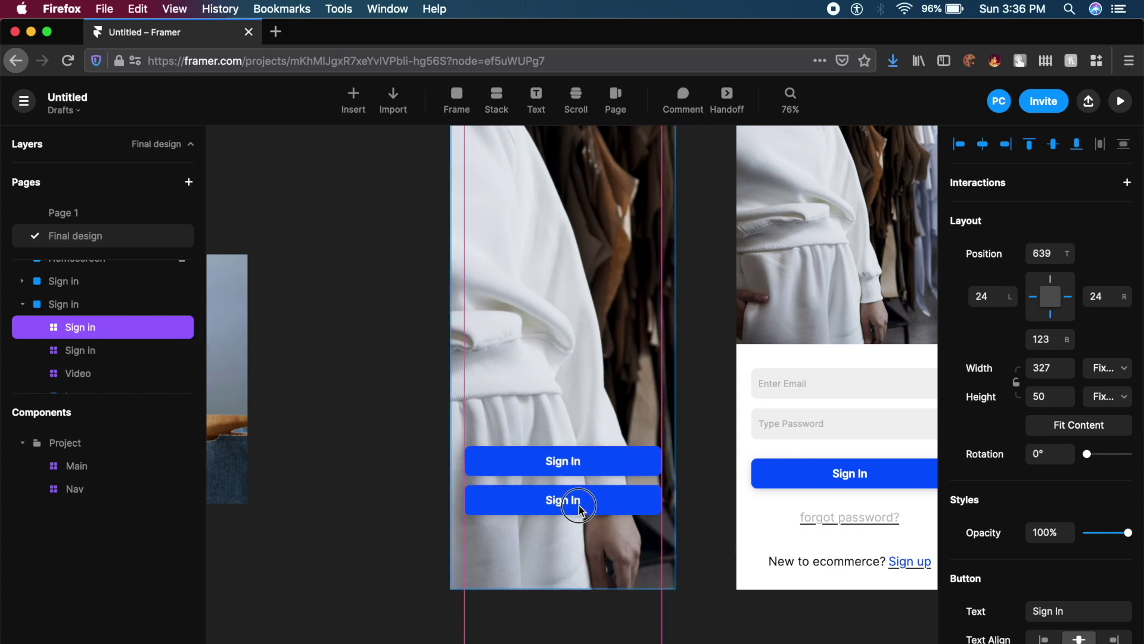
{"action": "double_click", "coordinate": [559, 505]}
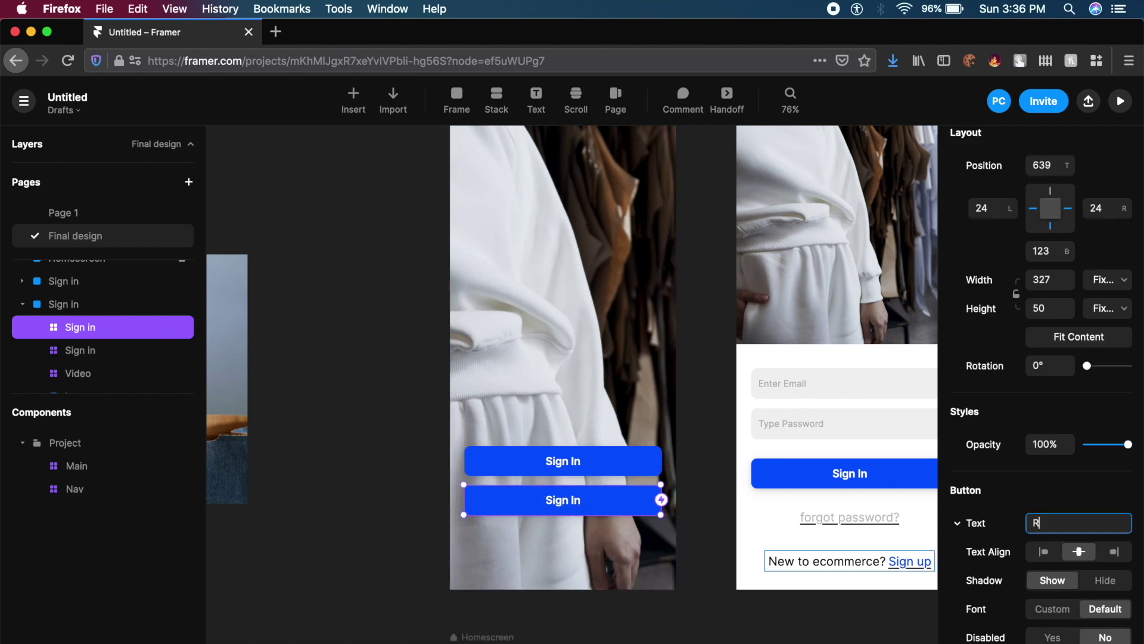
{"action": "type", "text": "Register"}
{"action": "left_click", "coordinate": [619, 498]}
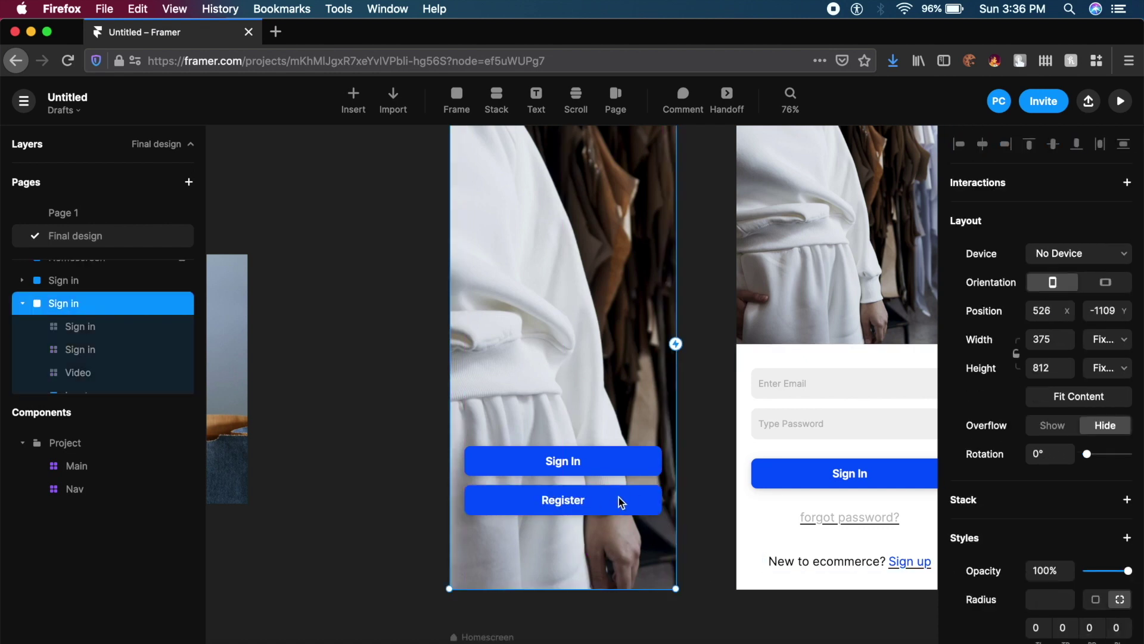
Give the Register button a white background and Primary blue text.
{"action": "left_click", "coordinate": [725, 485]}
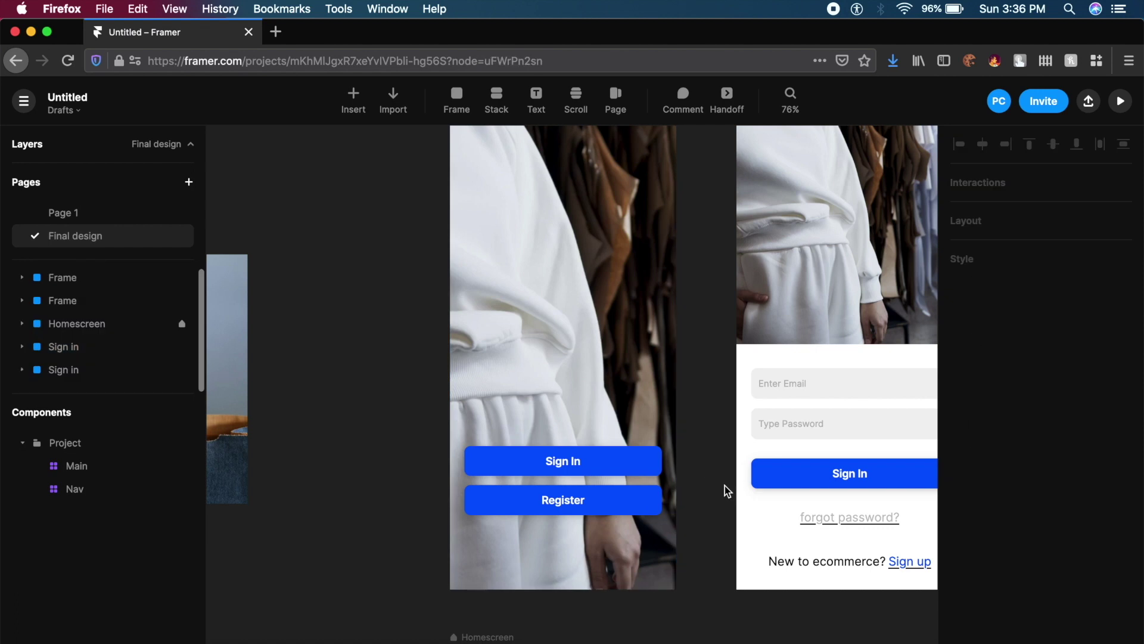
{"action": "left_click", "coordinate": [593, 501]}
{"action": "scroll", "coordinate": [1110, 530], "scroll_direction": "down", "scroll_amount": 6}
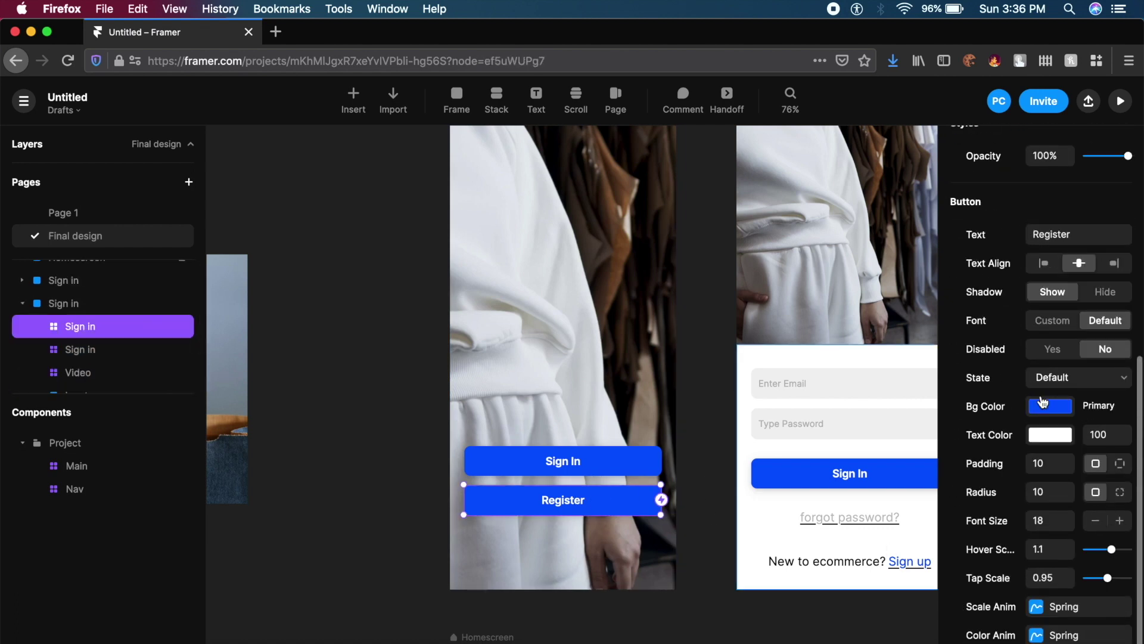
{"action": "left_click", "coordinate": [1042, 402]}
{"action": "left_click", "coordinate": [840, 508]}
{"action": "left_click", "coordinate": [1047, 438]}
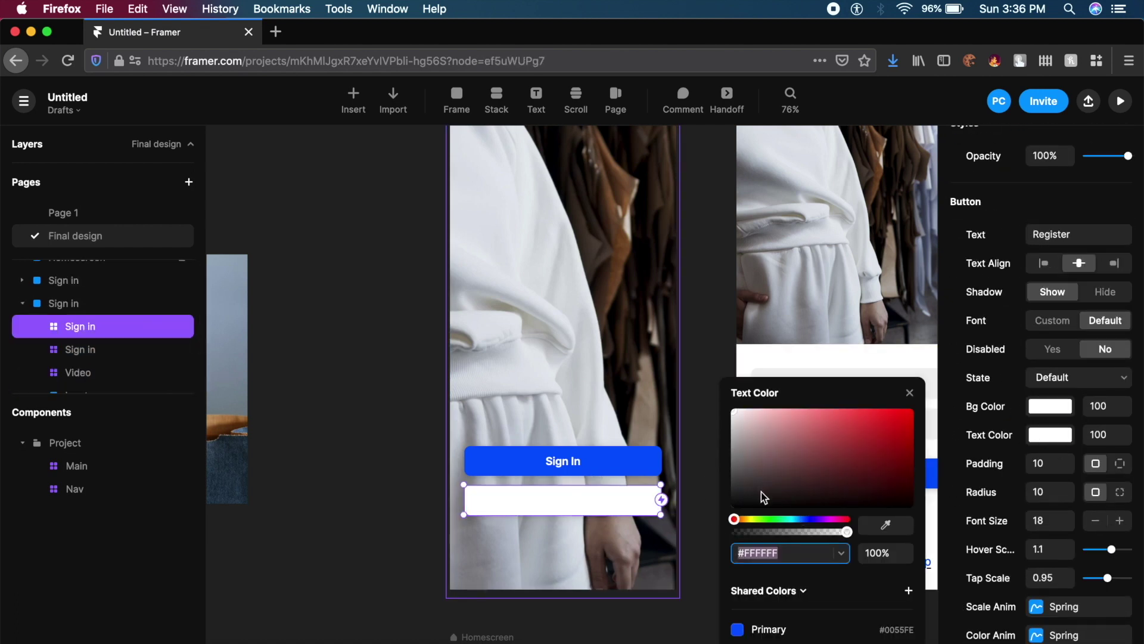
{"action": "left_click", "coordinate": [739, 629]}
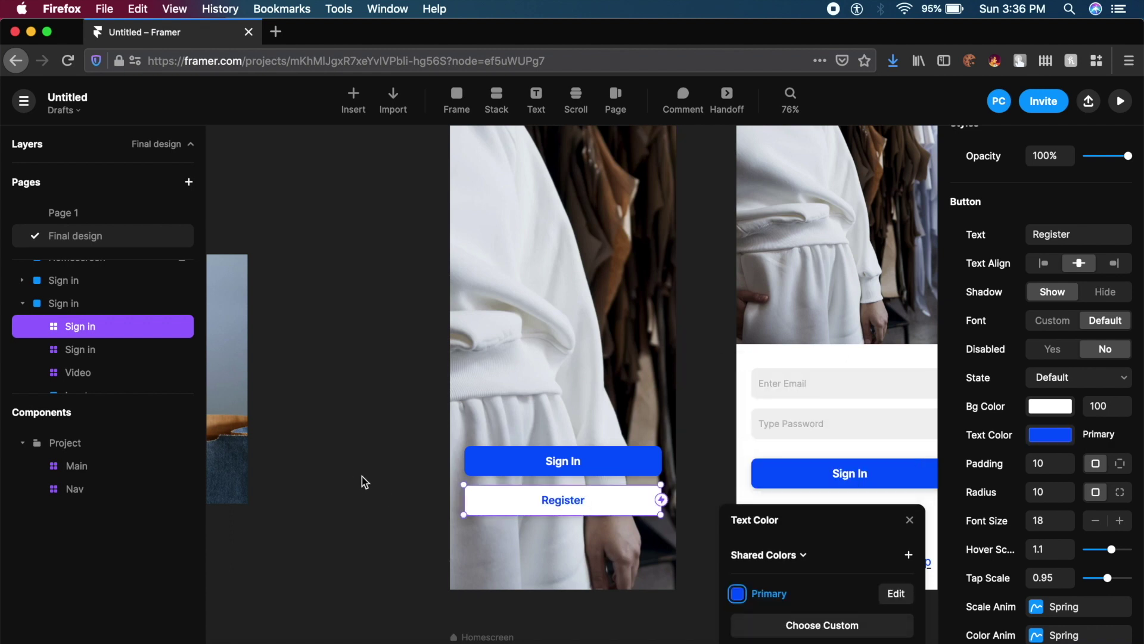
{"action": "left_click", "coordinate": [401, 471]}
{"action": "scroll", "coordinate": [400, 459], "scroll_direction": "down", "scroll_amount": 3}
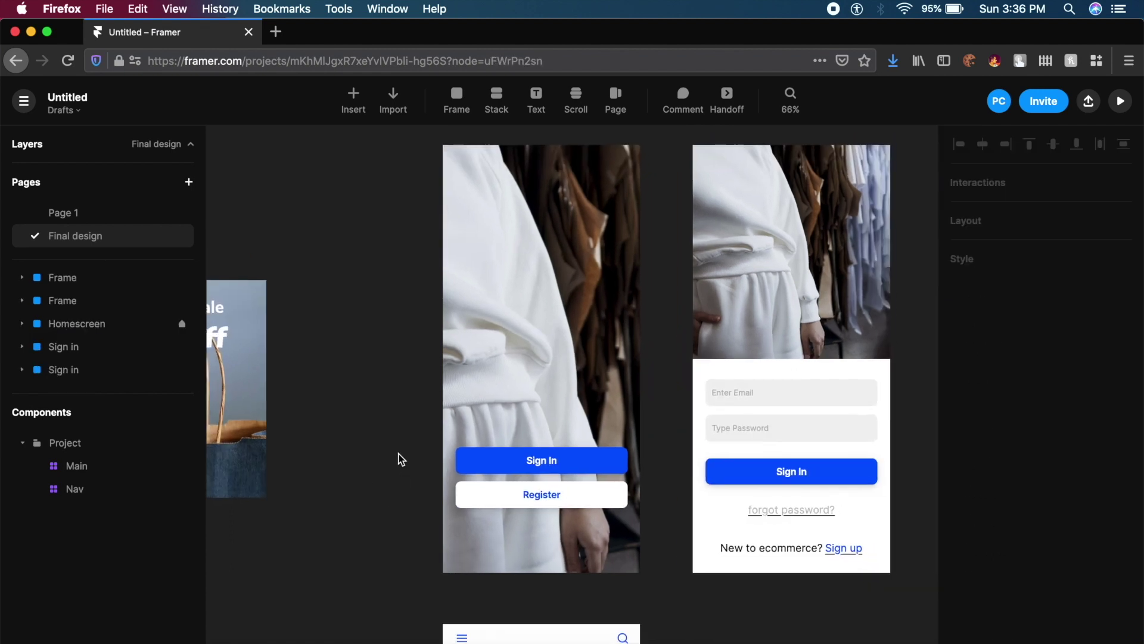
Link the video screen's Sign In button to the second Sign in screen on Click.
{"action": "left_click", "coordinate": [562, 488]}
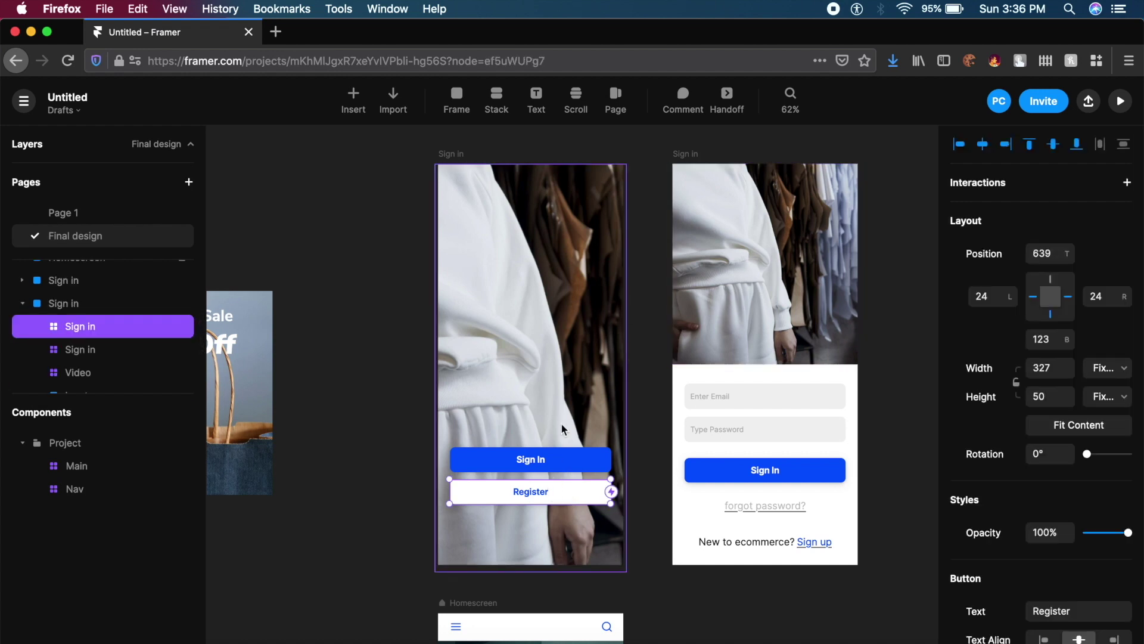
{"action": "left_click", "coordinate": [557, 461]}
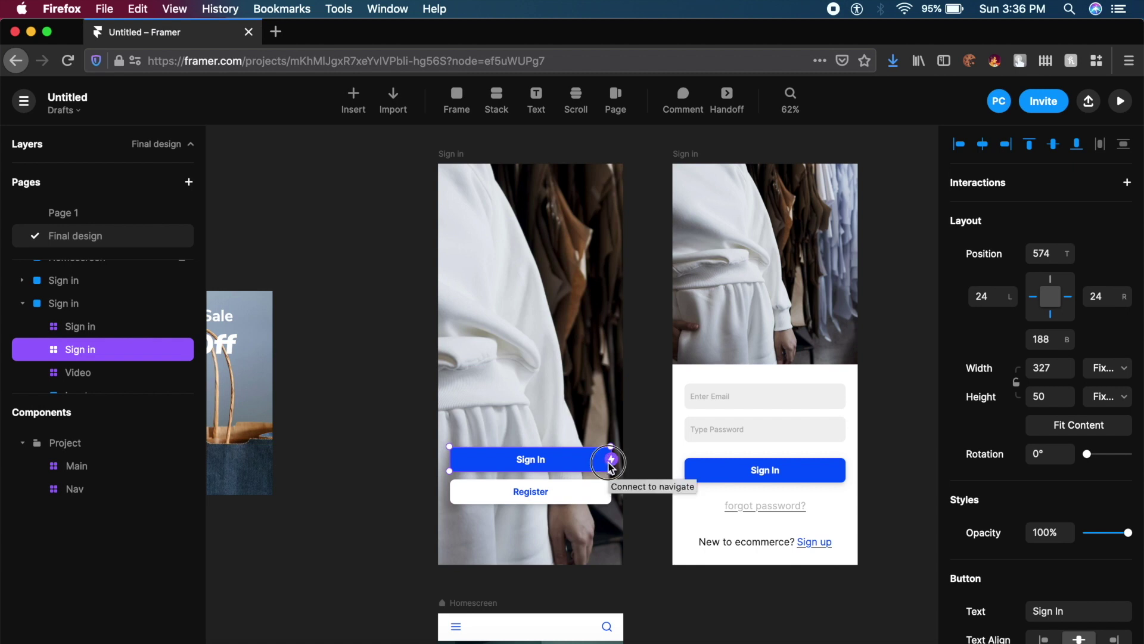
{"action": "left_click_drag", "start_coordinate": [611, 459], "coordinate": [732, 384]}
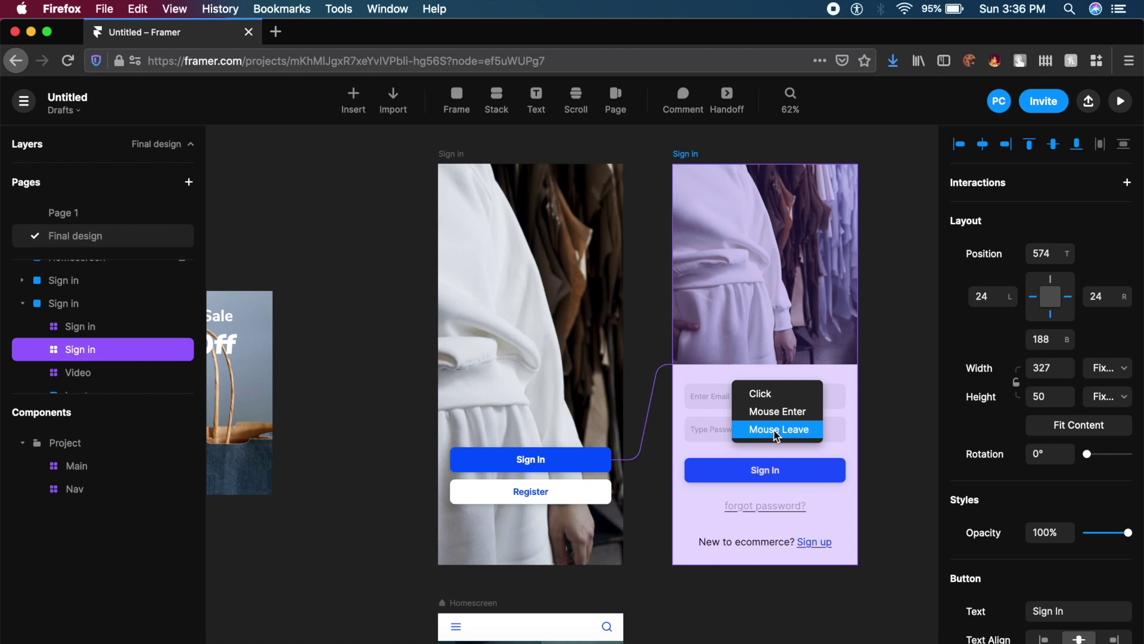
{"action": "left_click", "coordinate": [786, 398]}
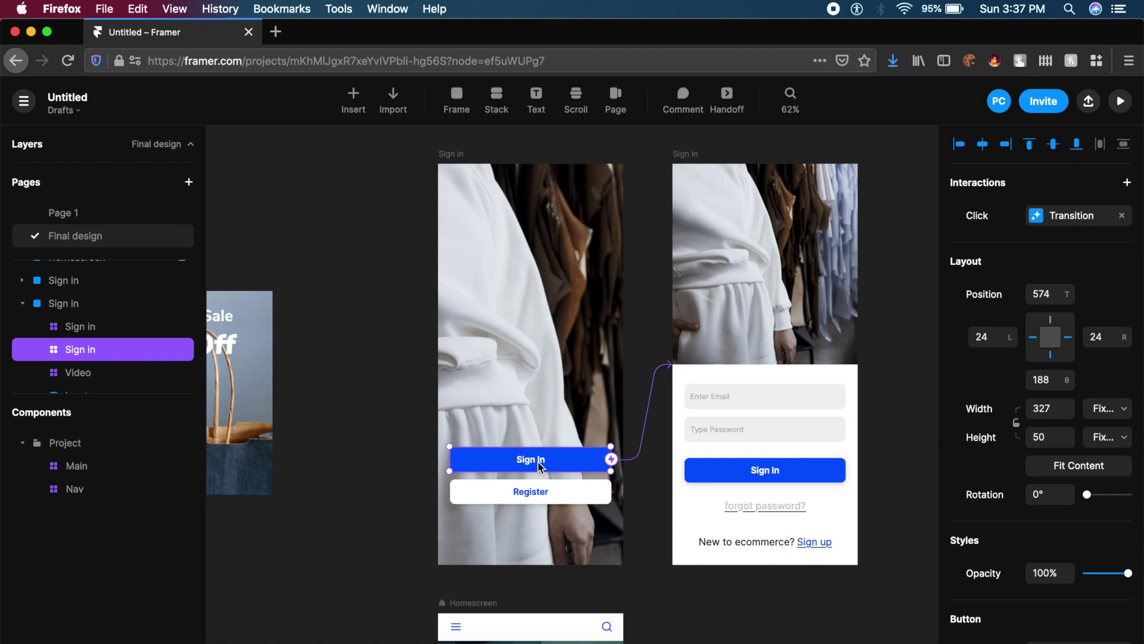
Keep Magic Motion for the Sign In transition and switch its animation to an Ease In Out curve.
{"action": "left_click", "coordinate": [1077, 219]}
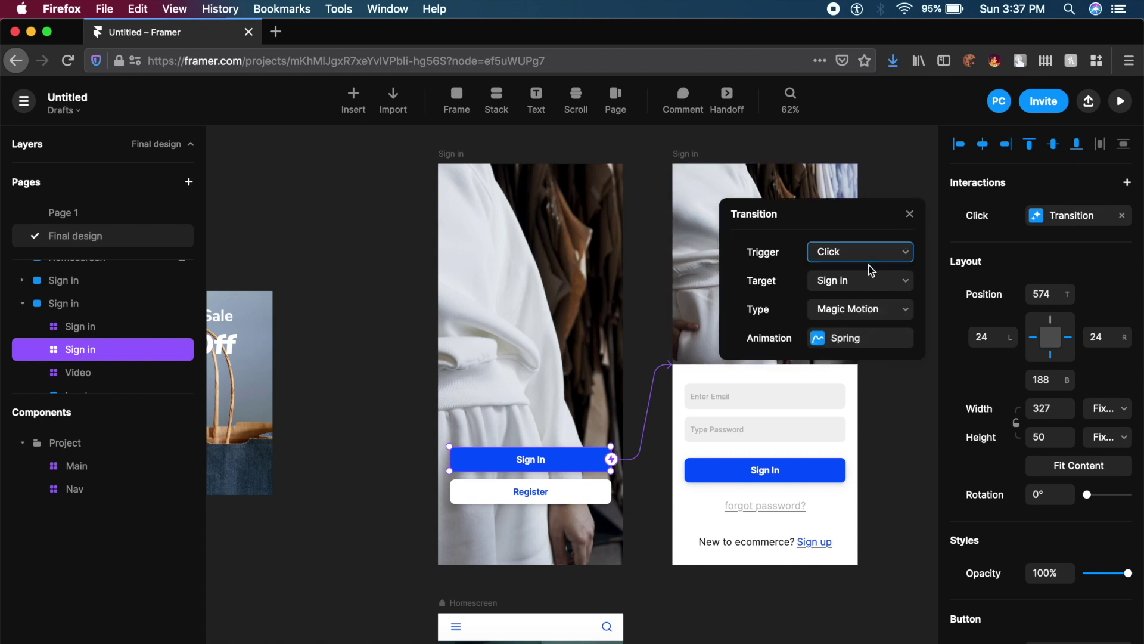
{"action": "left_click", "coordinate": [883, 314]}
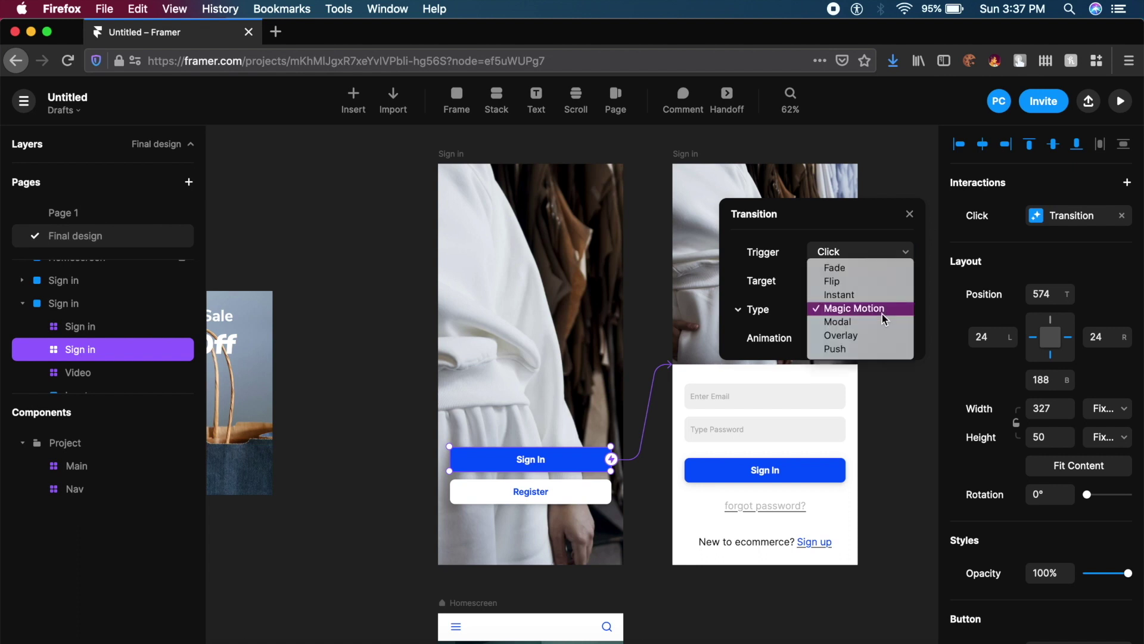
{"action": "left_click", "coordinate": [883, 312]}
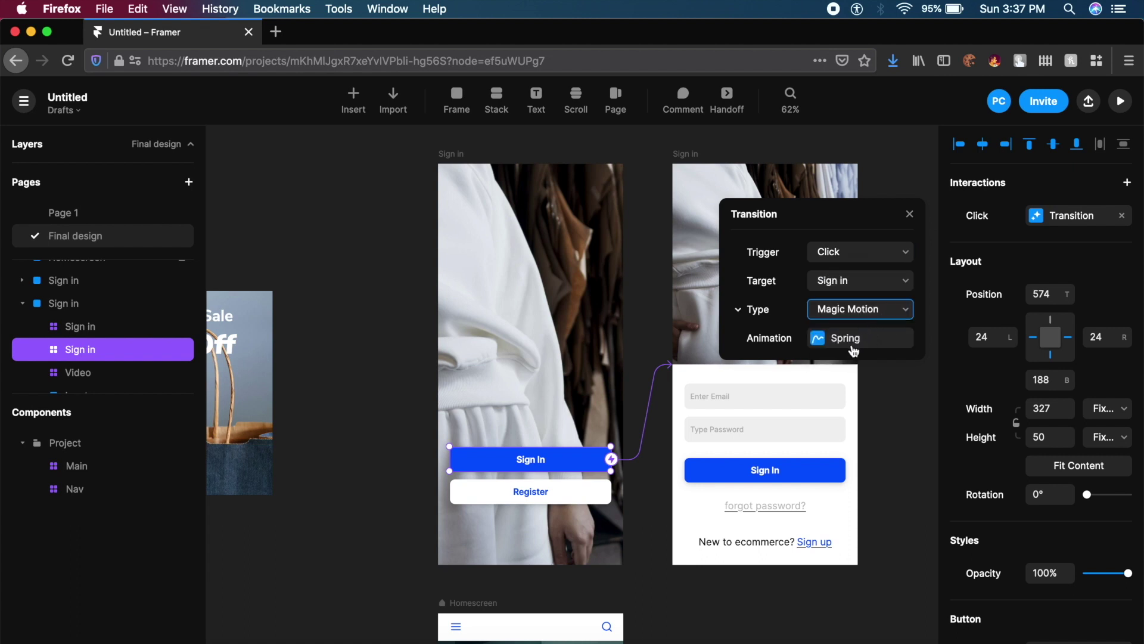
{"action": "left_click", "coordinate": [848, 344]}
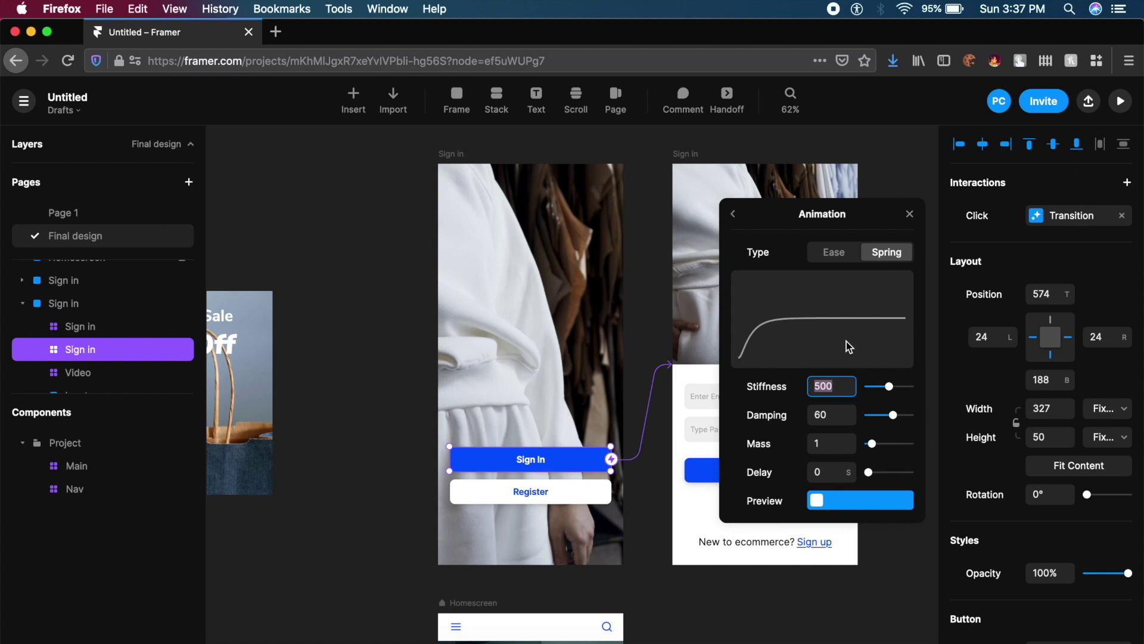
{"action": "left_click", "coordinate": [835, 256]}
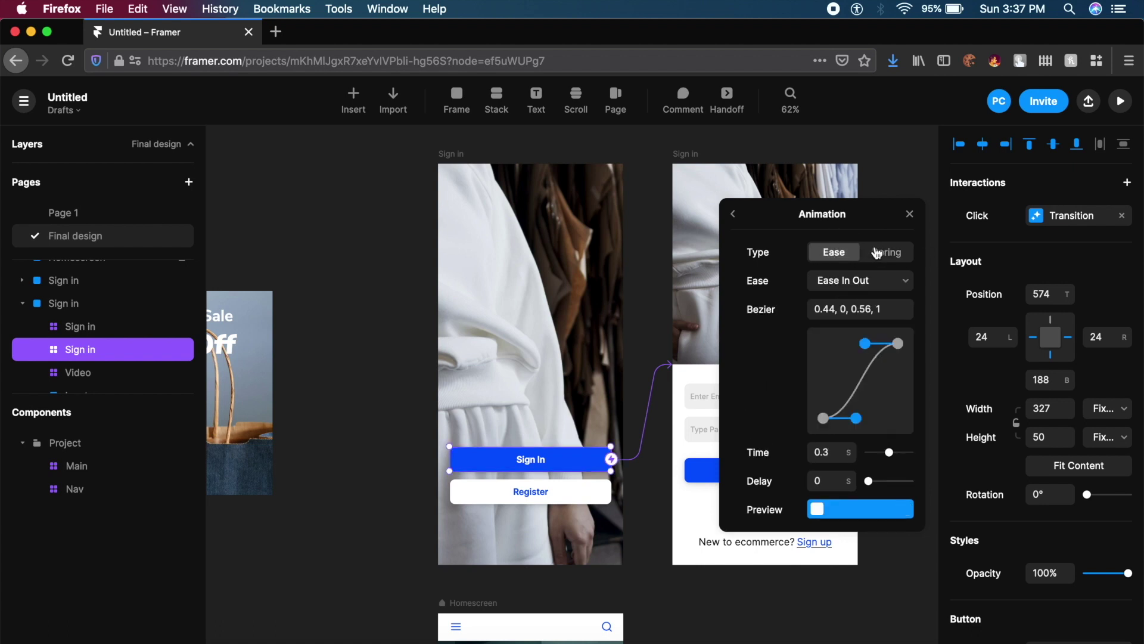
{"action": "left_click", "coordinate": [886, 287]}
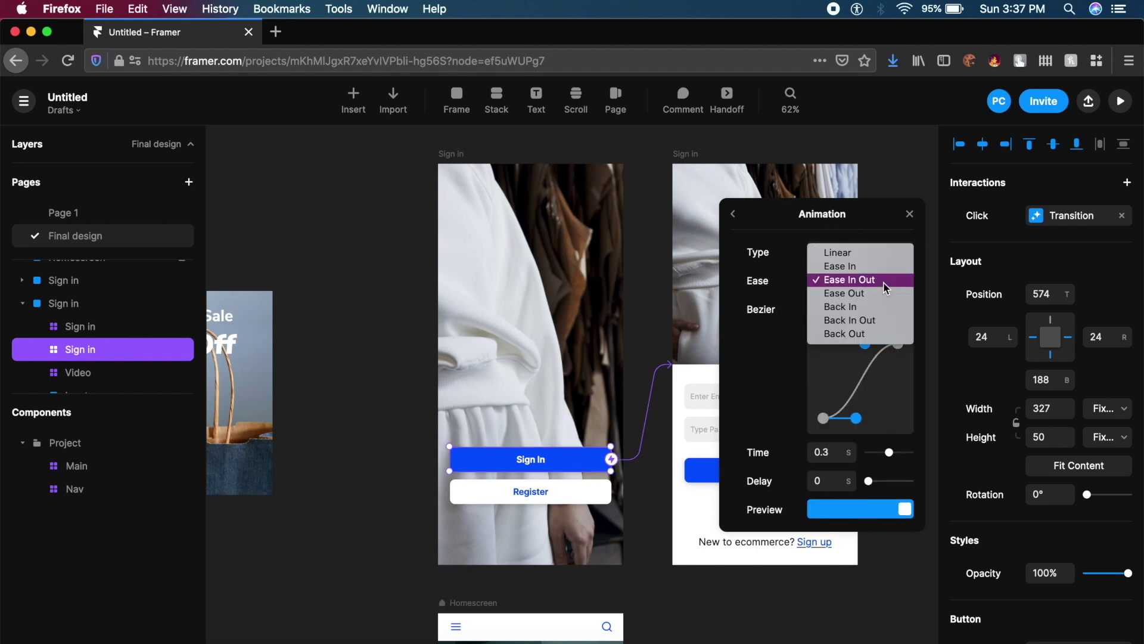
{"action": "left_click", "coordinate": [883, 281]}
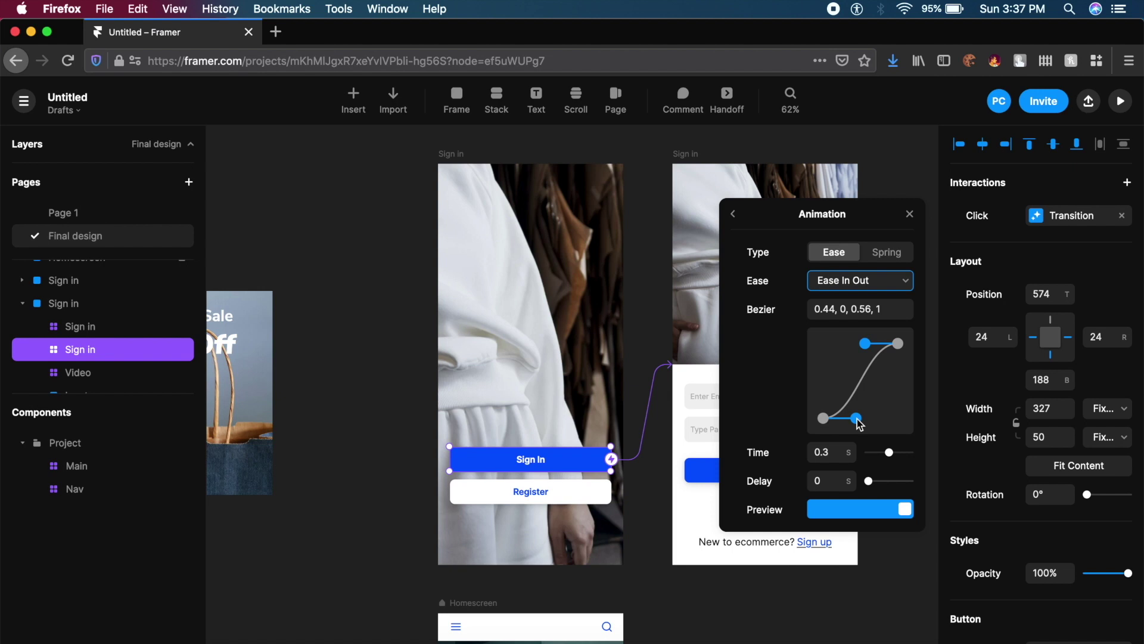
Shape the ease curve to 0.95, 0.03, 0.3, 1 and set the duration to 0.8 s.
{"action": "left_click_drag", "start_coordinate": [859, 423], "coordinate": [874, 424]}
{"action": "left_click_drag", "start_coordinate": [866, 343], "coordinate": [846, 343]}
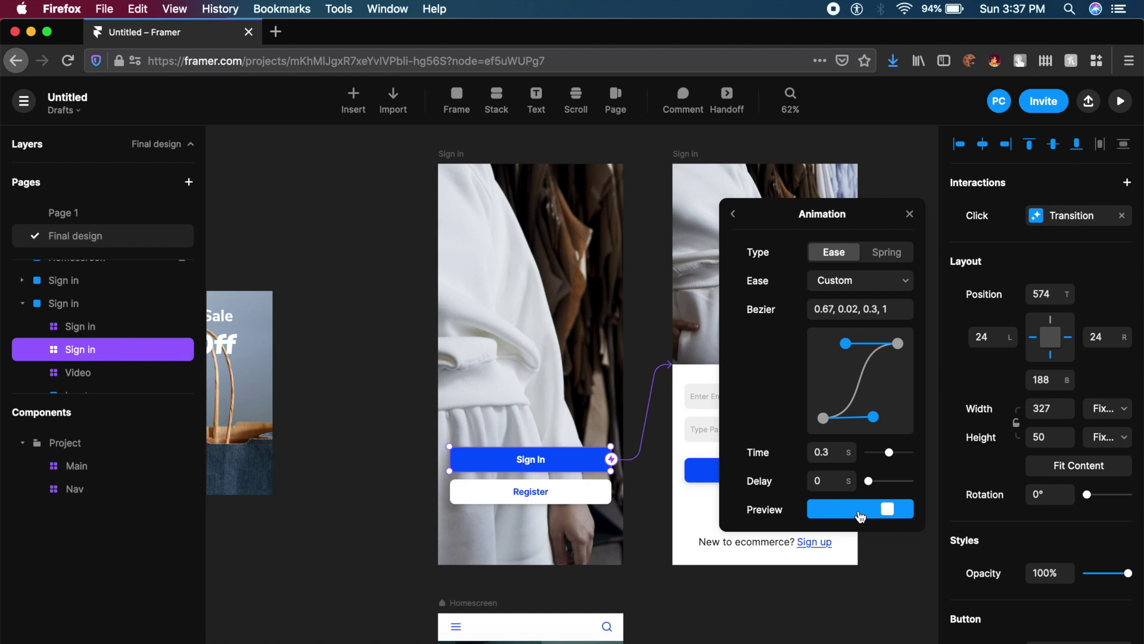
{"action": "left_click_drag", "start_coordinate": [878, 418], "coordinate": [894, 416]}
{"action": "double_click", "coordinate": [835, 457]}
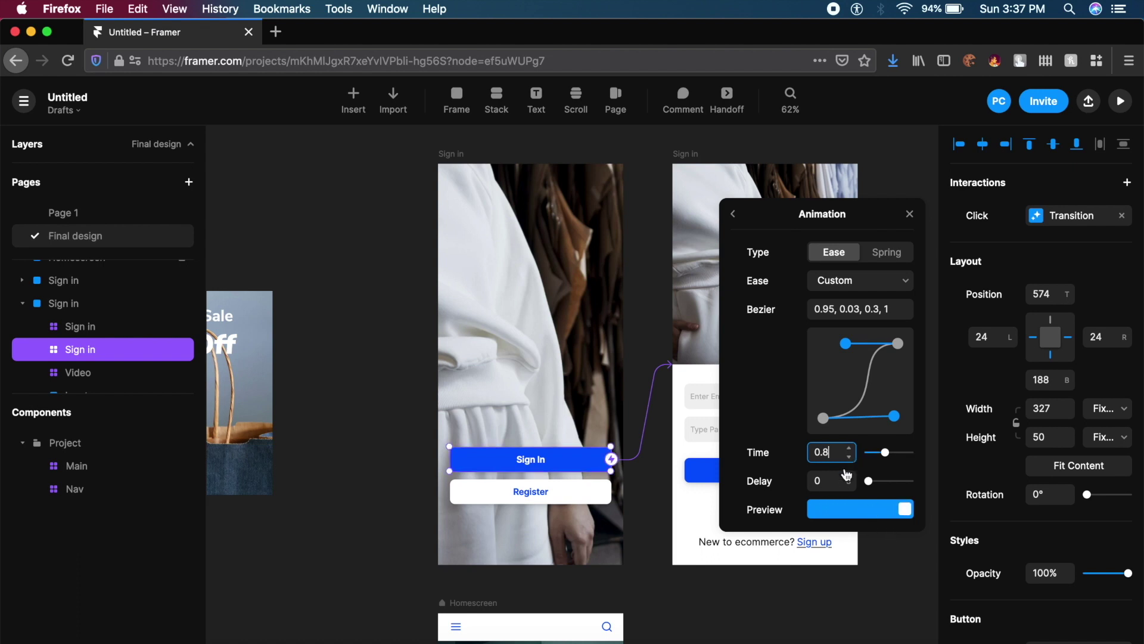
{"action": "left_click", "coordinate": [849, 516]}
Paste copies of the Sign In and Register buttons onto the second Sign in screen at 0% opacity.
{"action": "key", "text": "Escape"}
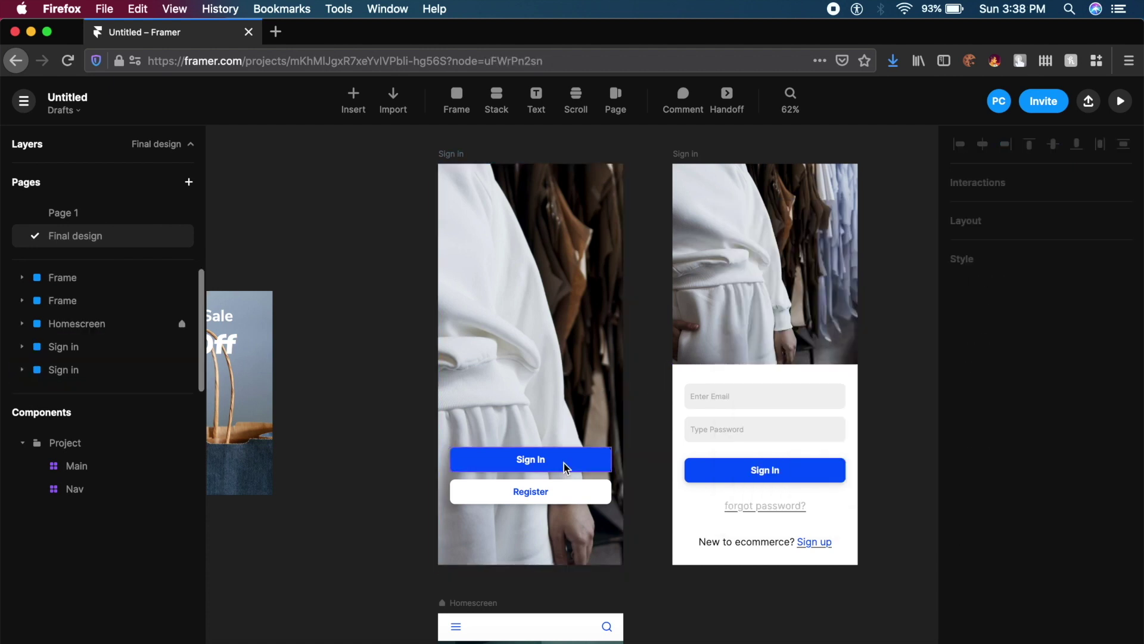
{"action": "left_click", "coordinate": [563, 463]}
{"action": "left_click", "coordinate": [570, 493], "text": "shift"}
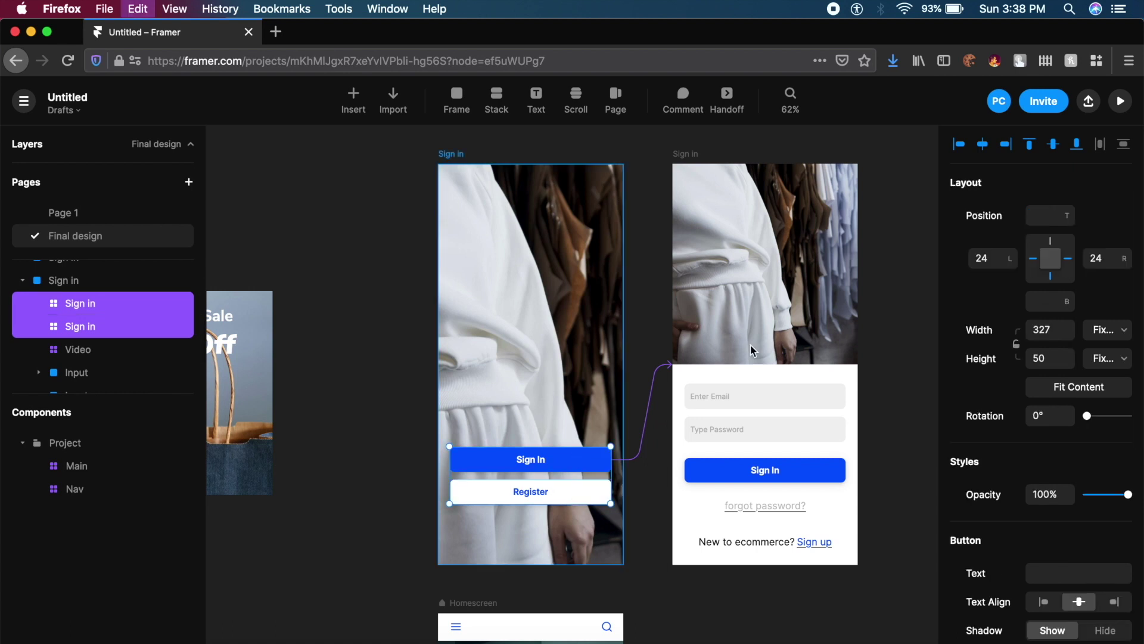
{"action": "left_click", "coordinate": [769, 323]}
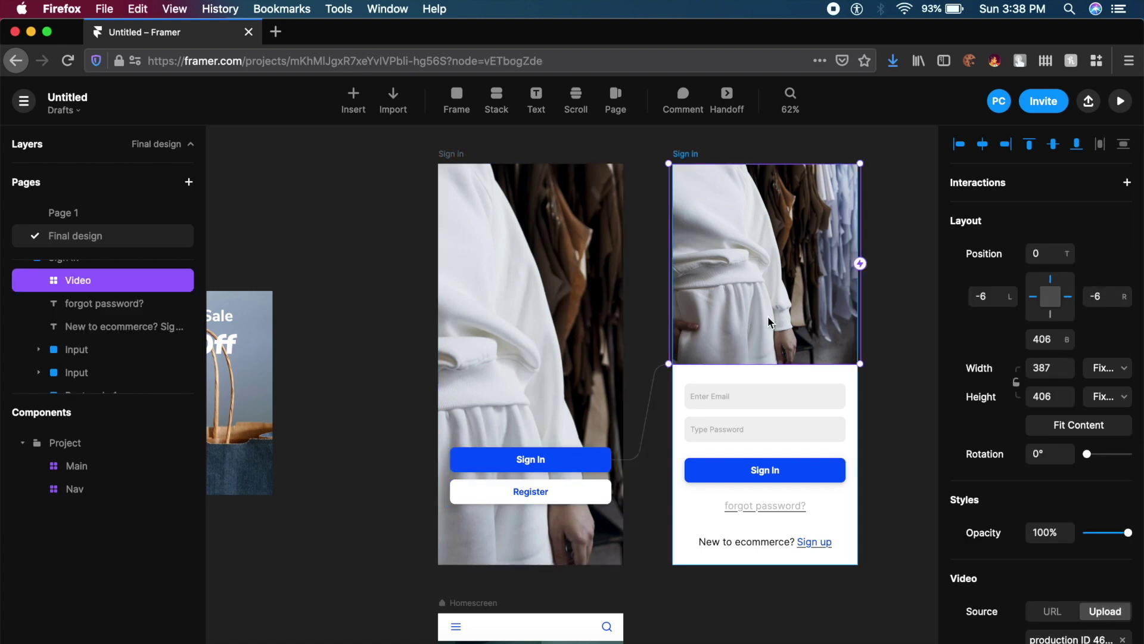
{"action": "key", "text": "cmd+v"}
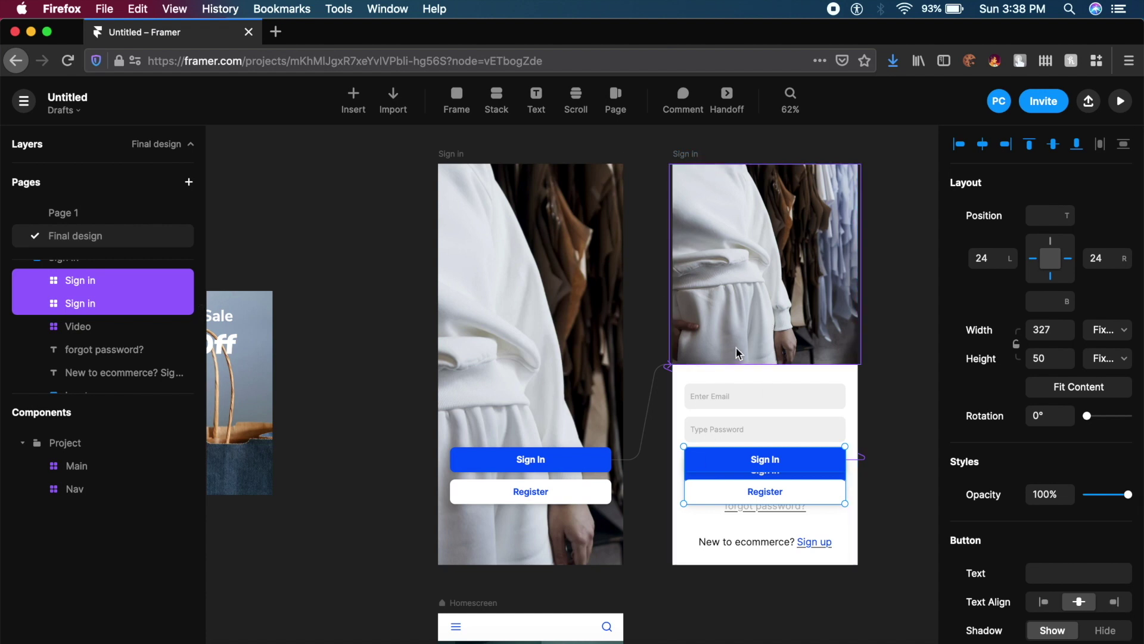
{"action": "left_click_drag", "start_coordinate": [1123, 498], "coordinate": [935, 492]}
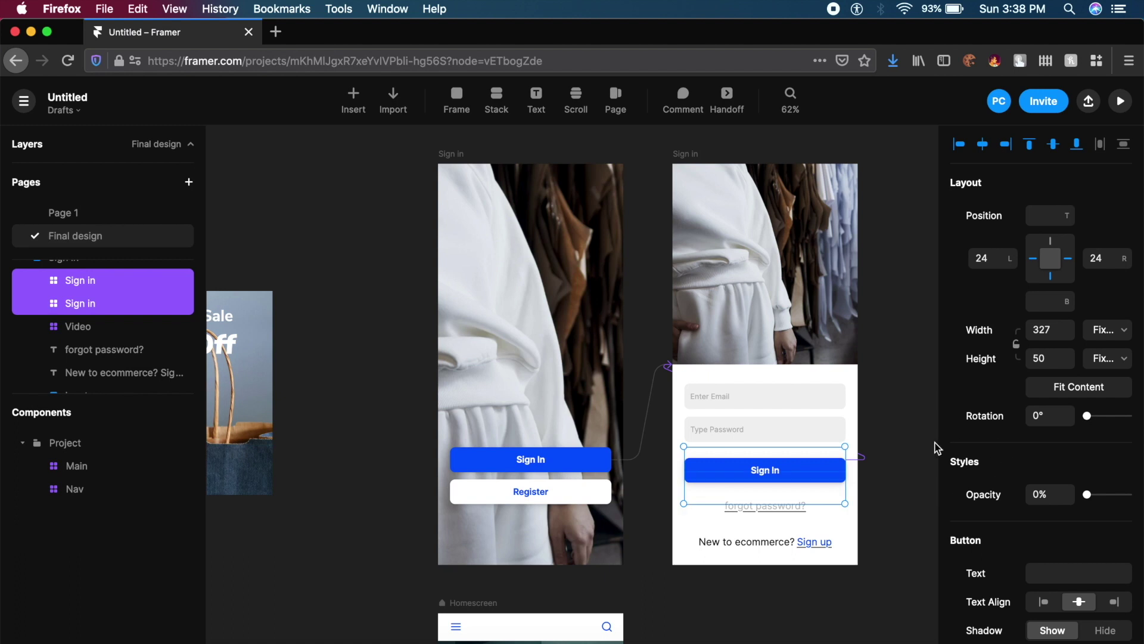
{"action": "left_click", "coordinate": [471, 159]}
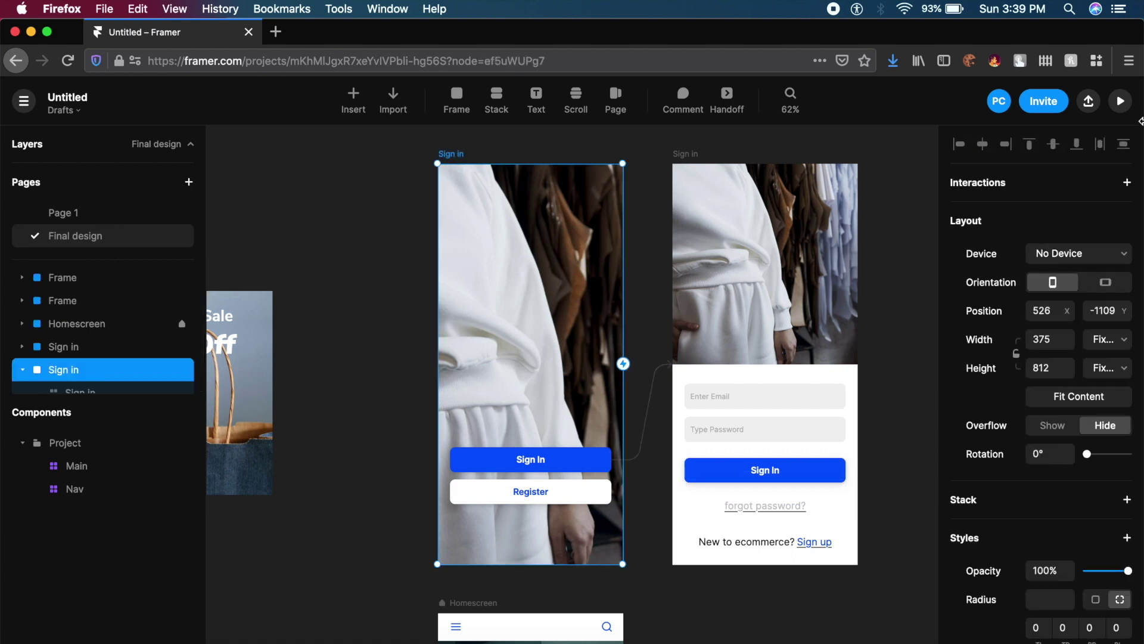
Preview the Sign in screen and tap Sign In to test the transition.
{"action": "left_click", "coordinate": [1123, 104]}
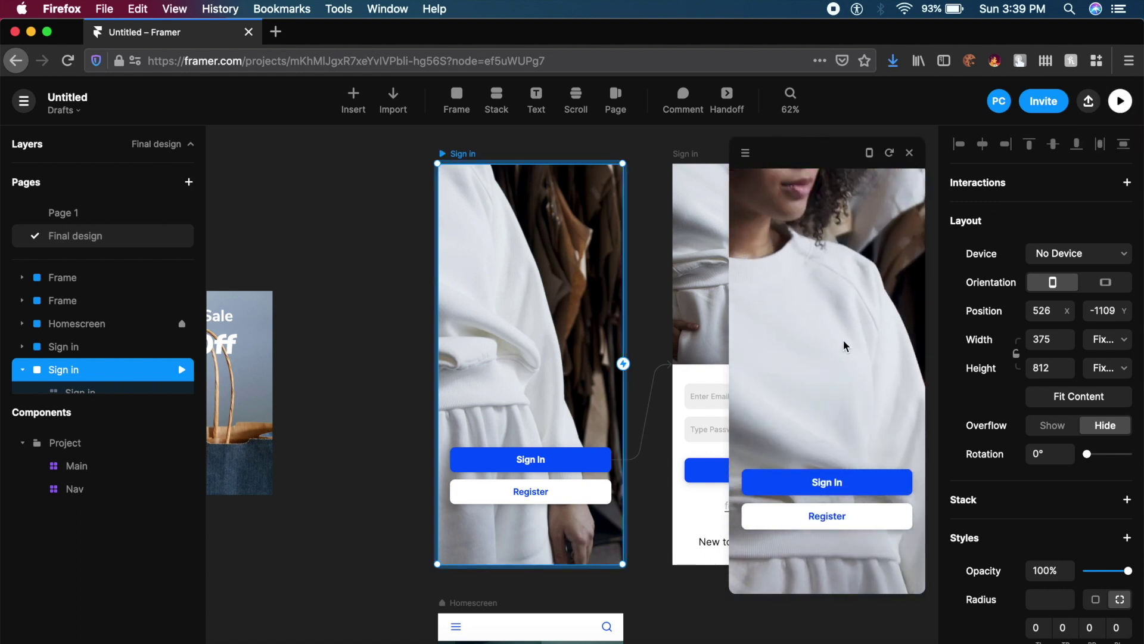
{"action": "left_click", "coordinate": [863, 480]}
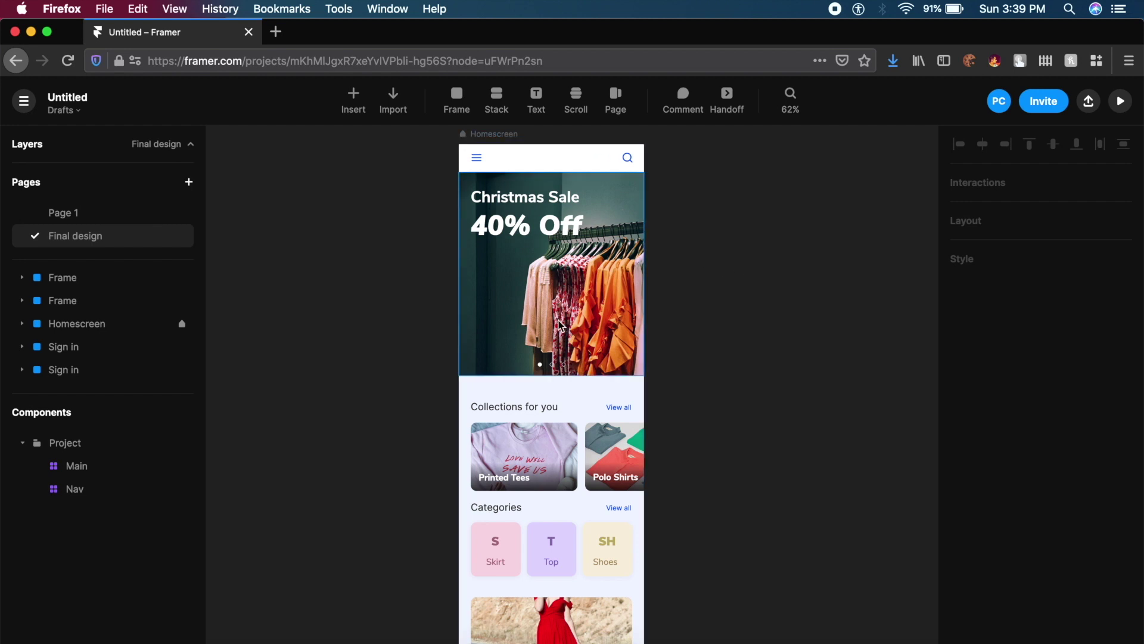
{"action": "scroll", "coordinate": [562, 322], "scroll_direction": "down", "scroll_amount": 5}
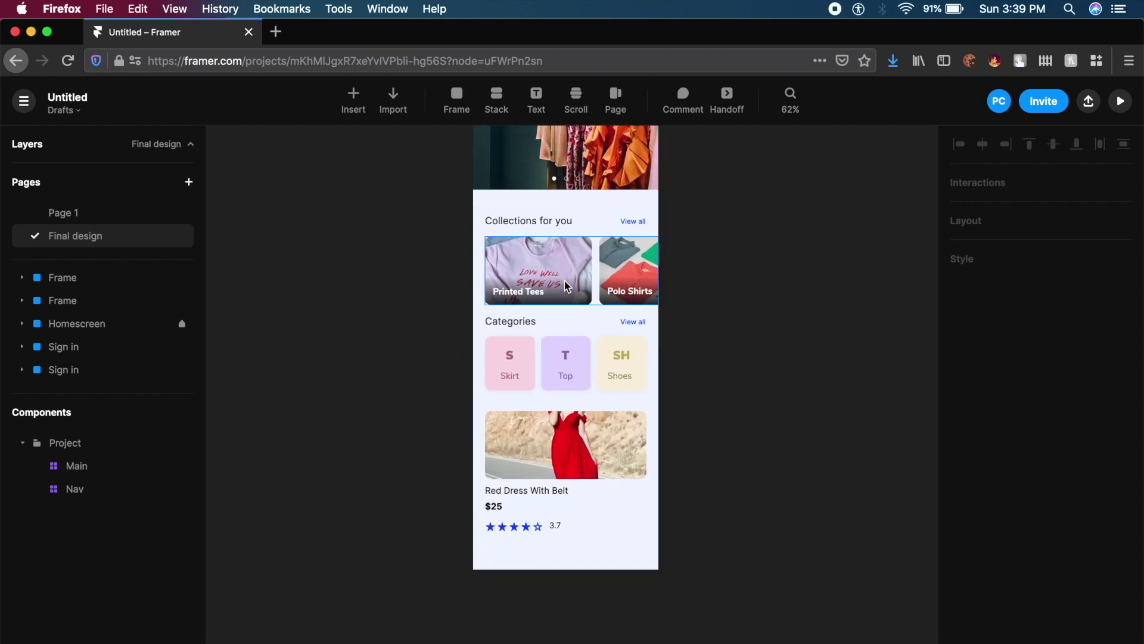
{"action": "scroll", "coordinate": [567, 286], "scroll_direction": "up", "scroll_amount": 5}
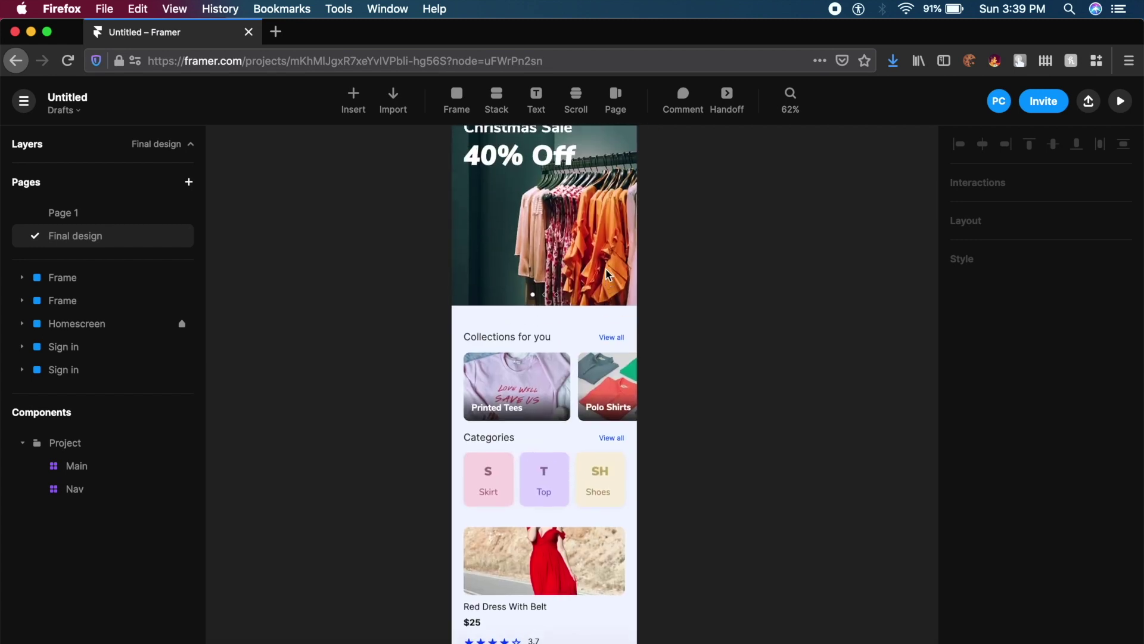
{"action": "left_click", "coordinate": [497, 151]}
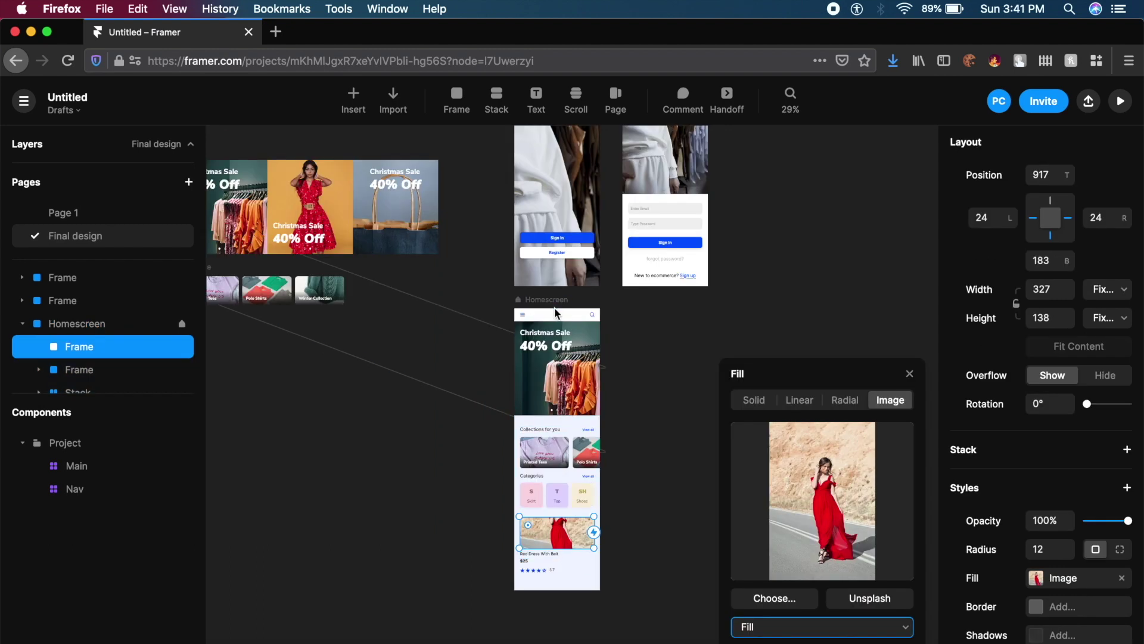
{"action": "scroll", "coordinate": [554, 563], "scroll_direction": "up", "scroll_amount": 5}
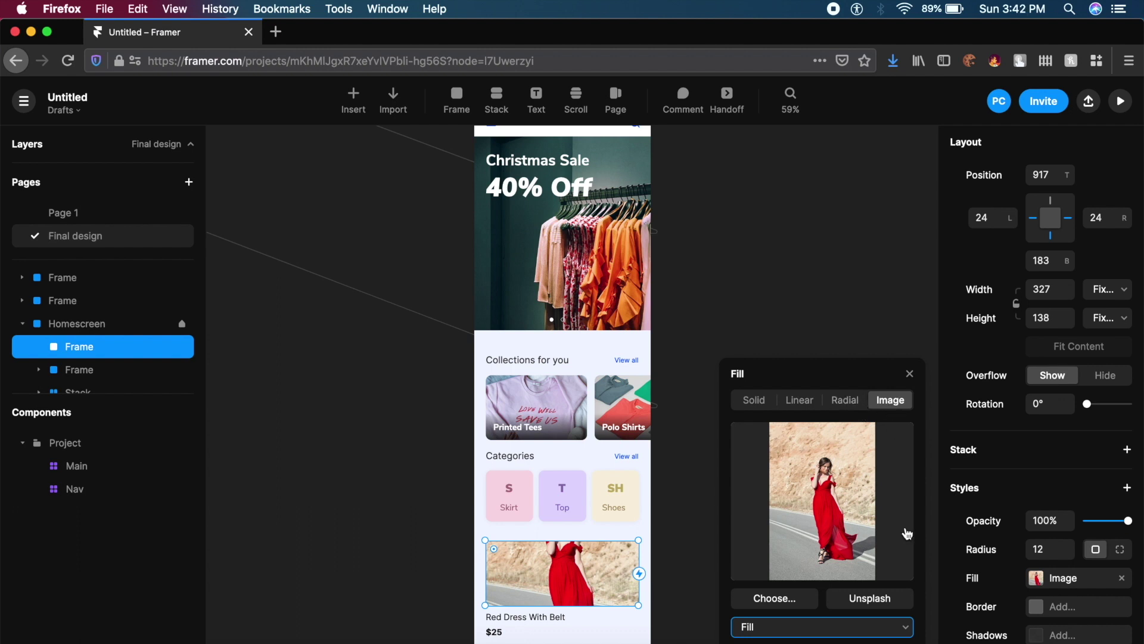
Insert a Default Components Video and fit it over the red dress card's image at 329 × 138.
{"action": "left_click", "coordinate": [541, 568]}
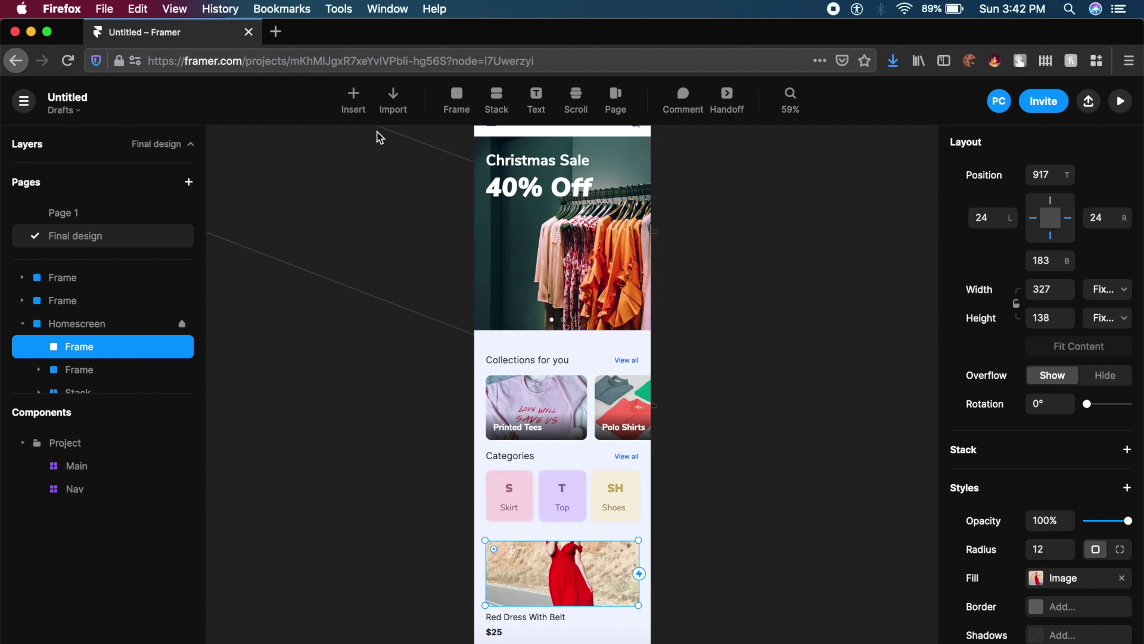
{"action": "left_click", "coordinate": [354, 104]}
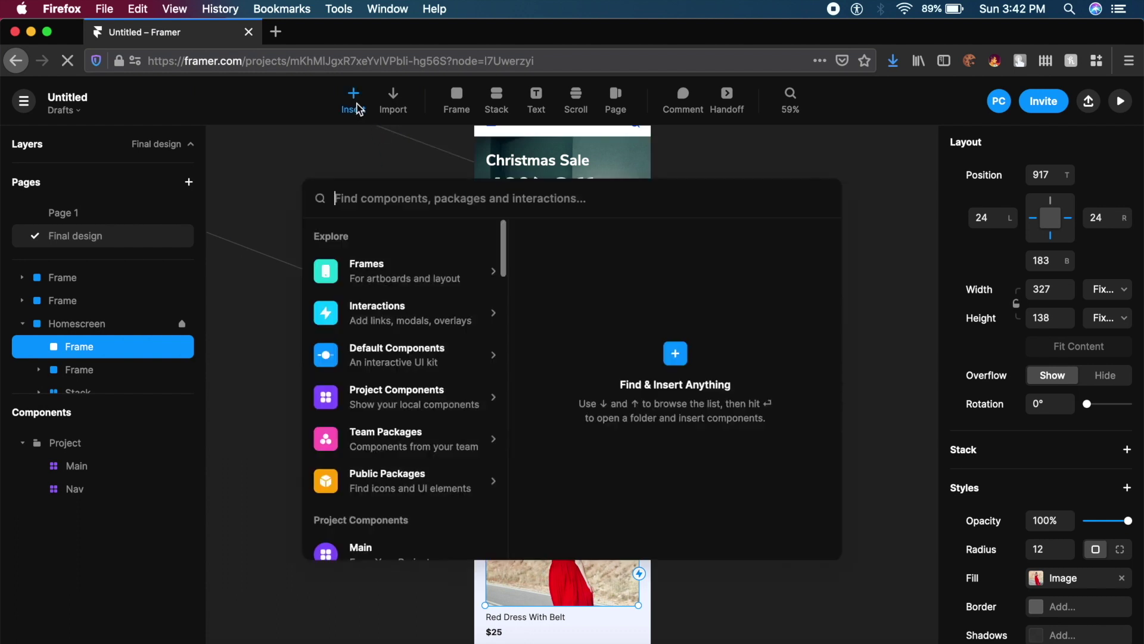
{"action": "left_click", "coordinate": [422, 364]}
{"action": "scroll", "coordinate": [412, 463], "scroll_direction": "down", "scroll_amount": 5}
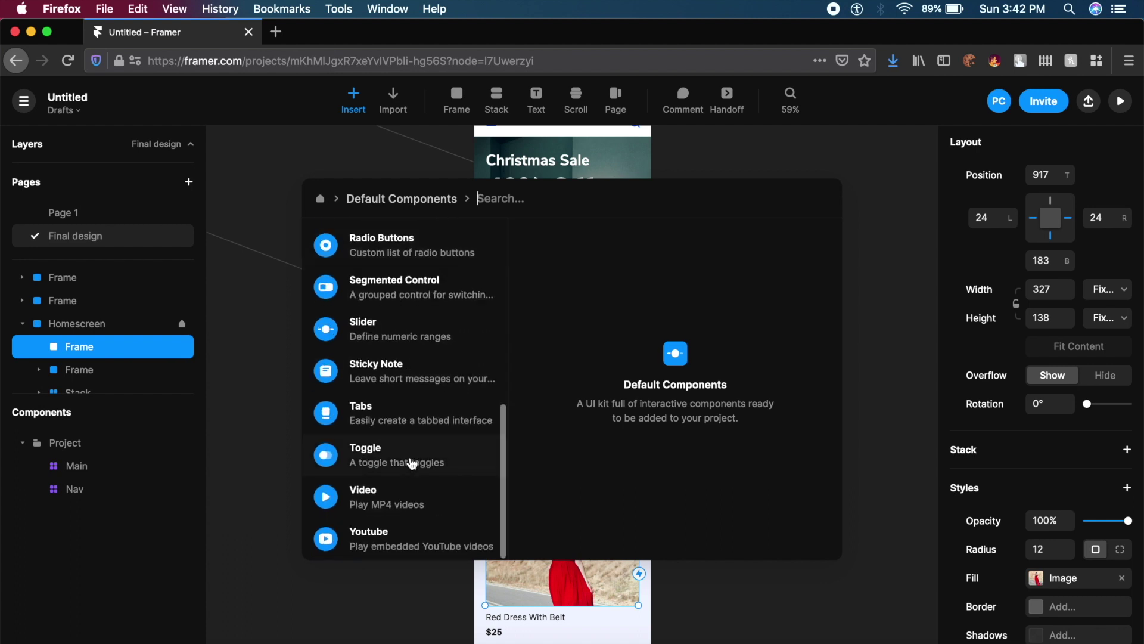
{"action": "left_click", "coordinate": [388, 511]}
{"action": "left_click", "coordinate": [792, 254]}
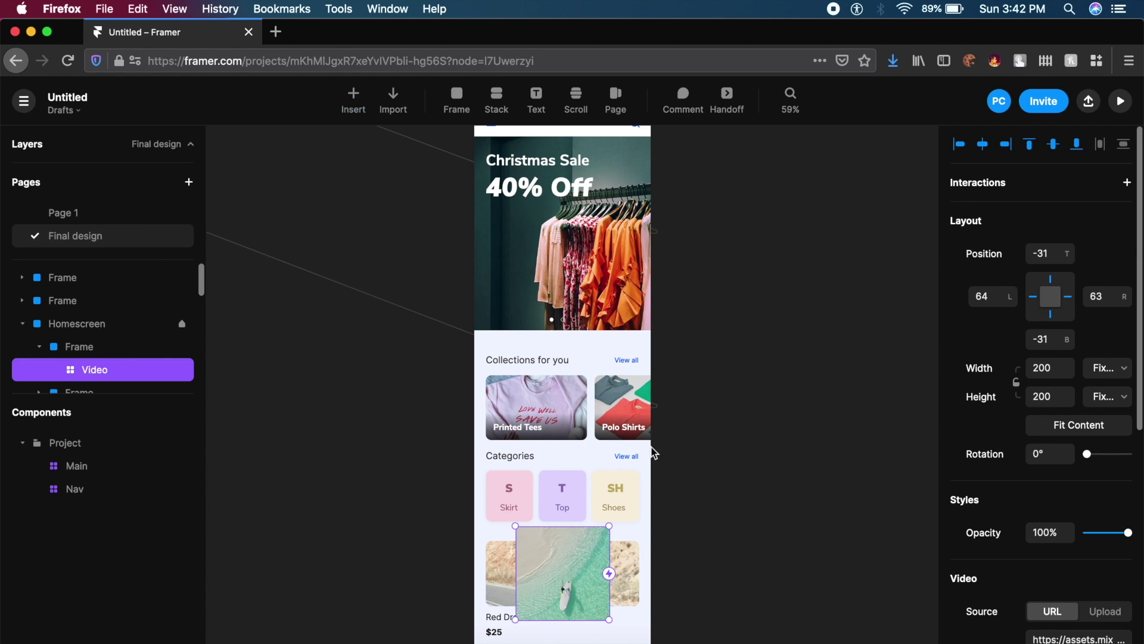
{"action": "scroll", "coordinate": [540, 572], "scroll_direction": "down", "scroll_amount": 4}
{"action": "left_click_drag", "start_coordinate": [575, 465], "coordinate": [544, 479]}
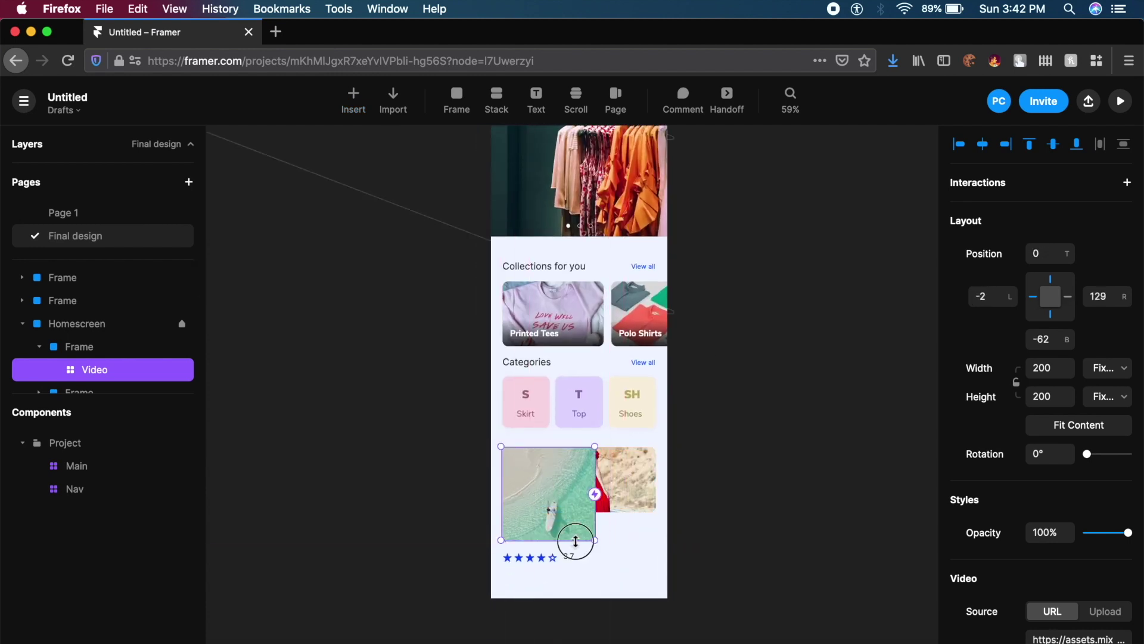
{"action": "left_click_drag", "start_coordinate": [575, 540], "coordinate": [667, 480]}
Remove the red dress image and give the 12-radius video the uploaded source production ID 4825049.mp4.
{"action": "left_click", "coordinate": [506, 474]}
{"action": "key", "text": "Delete"}
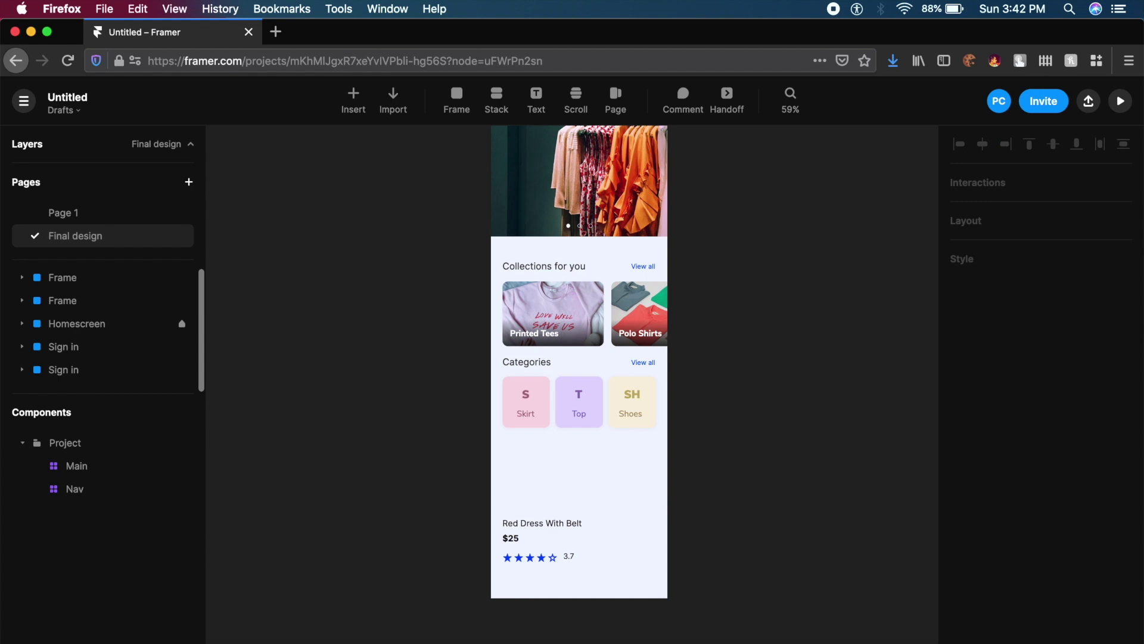
{"action": "key", "text": "super+z"}
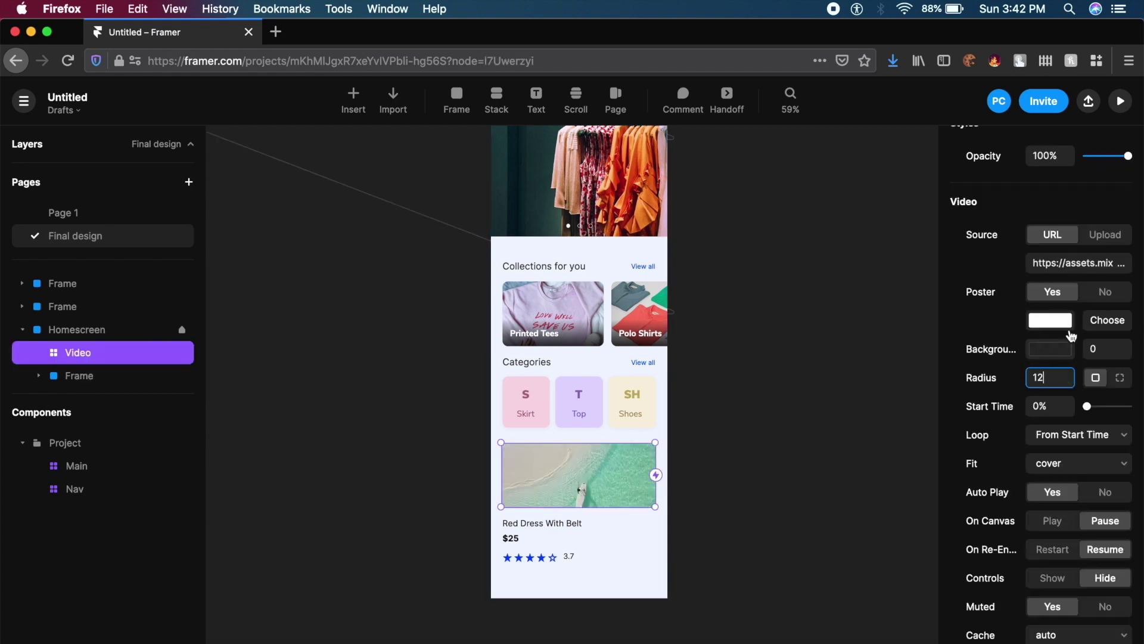
{"action": "left_click", "coordinate": [1112, 238]}
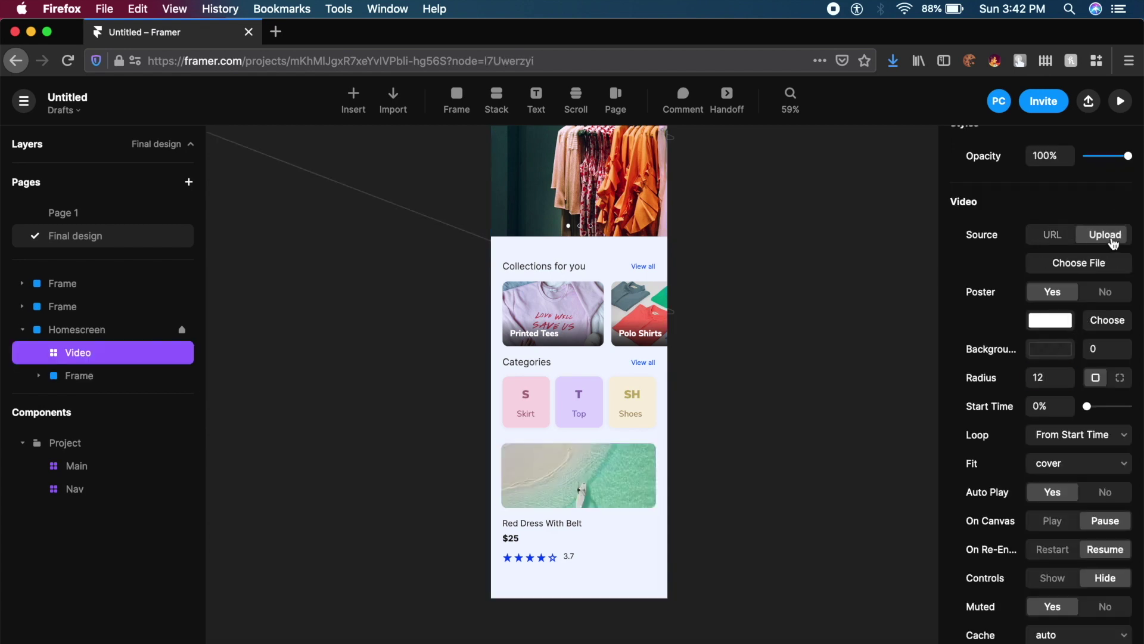
{"action": "left_click", "coordinate": [1092, 268]}
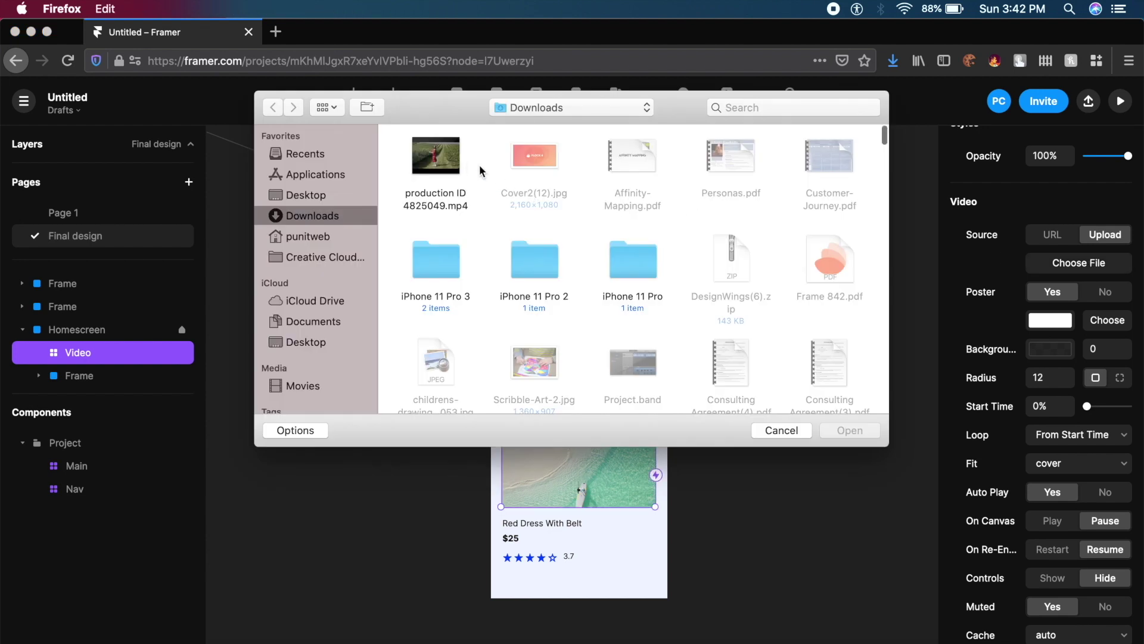
{"action": "left_click", "coordinate": [452, 163]}
{"action": "double_click", "coordinate": [452, 163]}
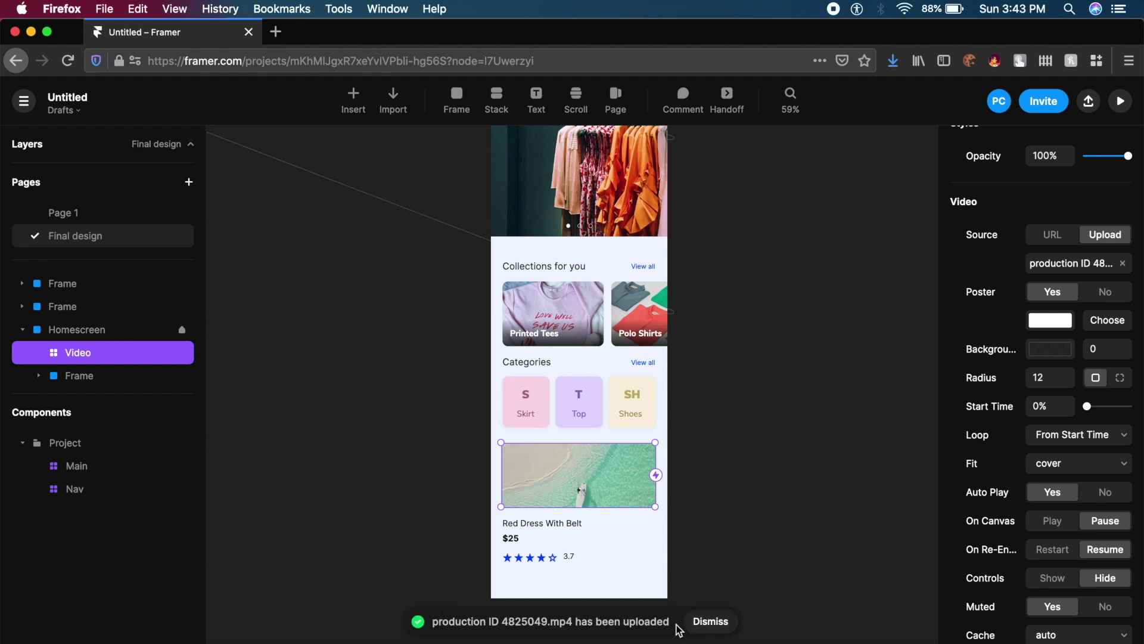
Turn off the poster image on the card video.
{"action": "left_click", "coordinate": [755, 507]}
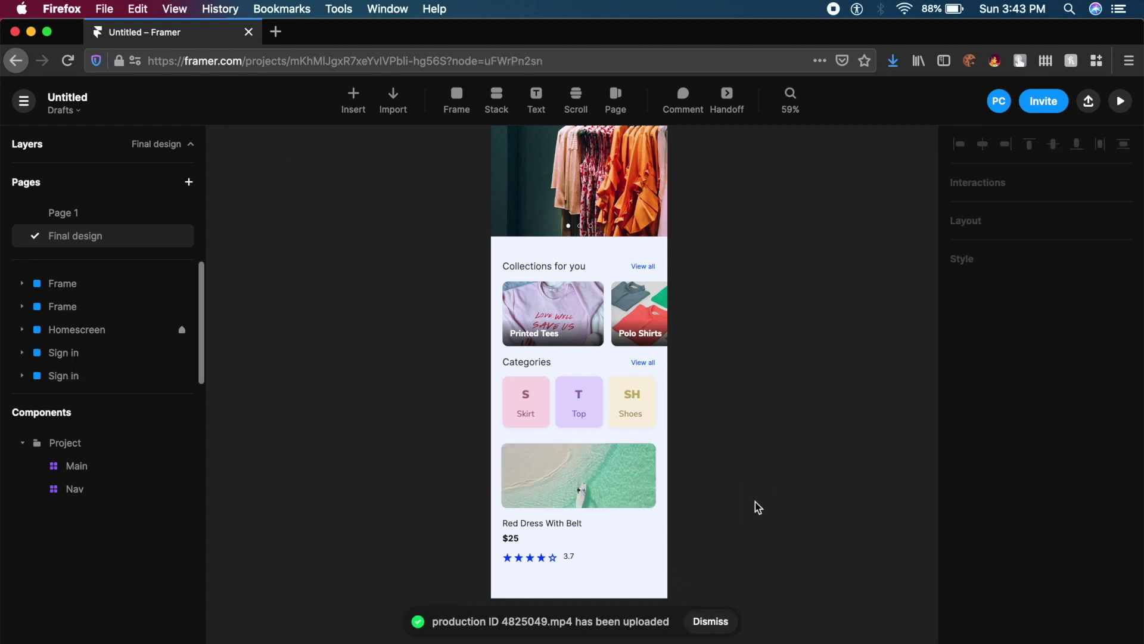
{"action": "left_click", "coordinate": [589, 480]}
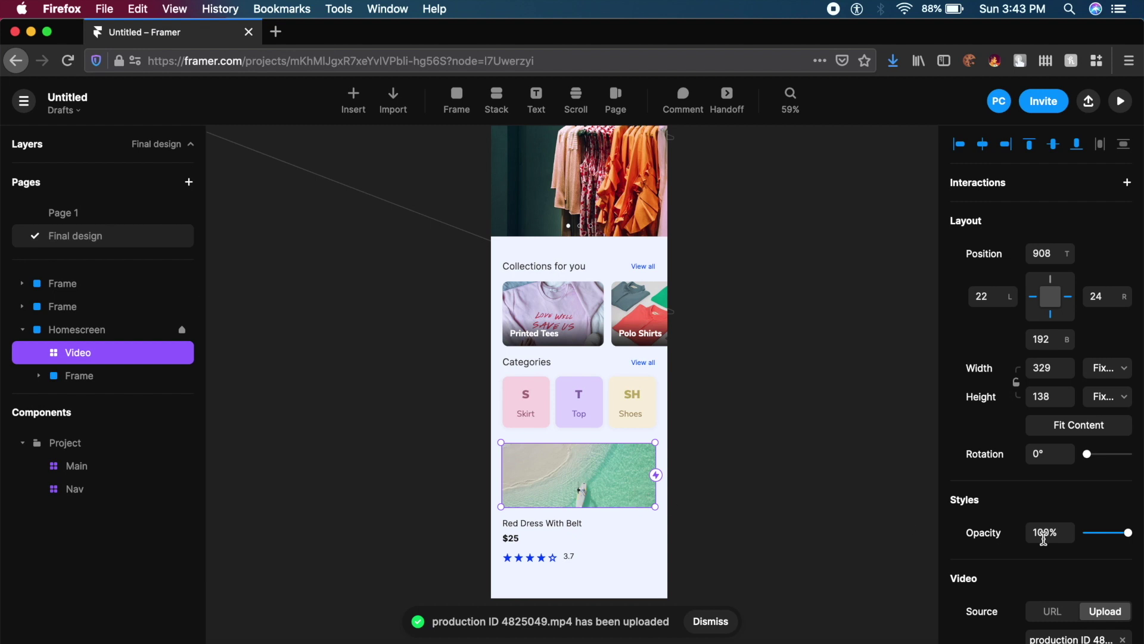
{"action": "scroll", "coordinate": [1037, 560], "scroll_direction": "down", "scroll_amount": 5}
{"action": "scroll", "coordinate": [1035, 563], "scroll_direction": "down", "scroll_amount": 2}
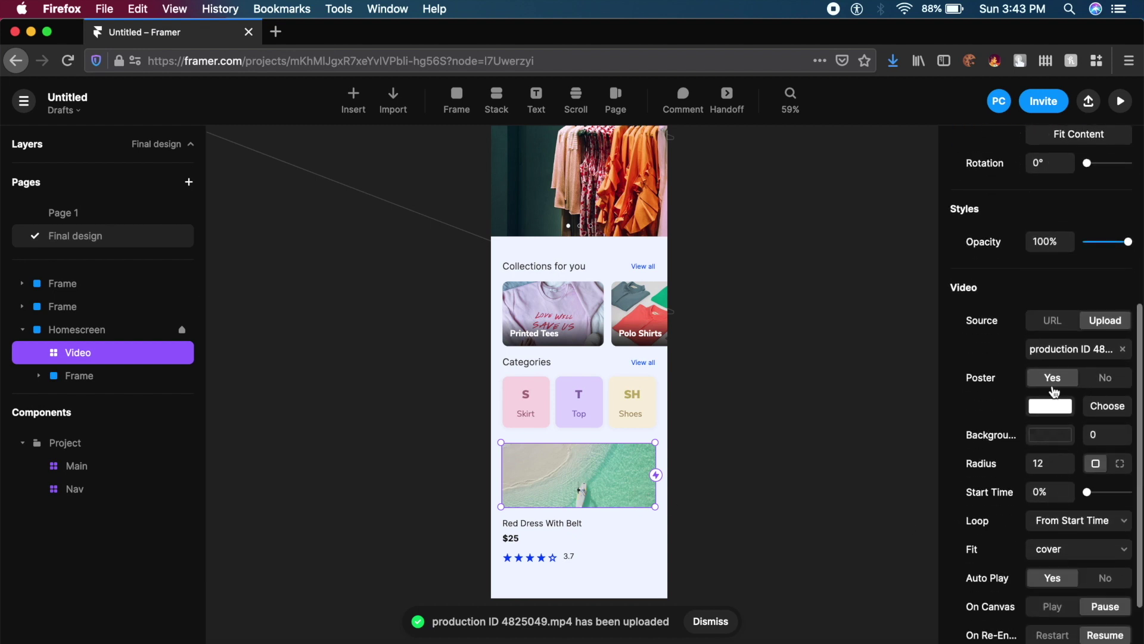
{"action": "left_click", "coordinate": [1109, 386]}
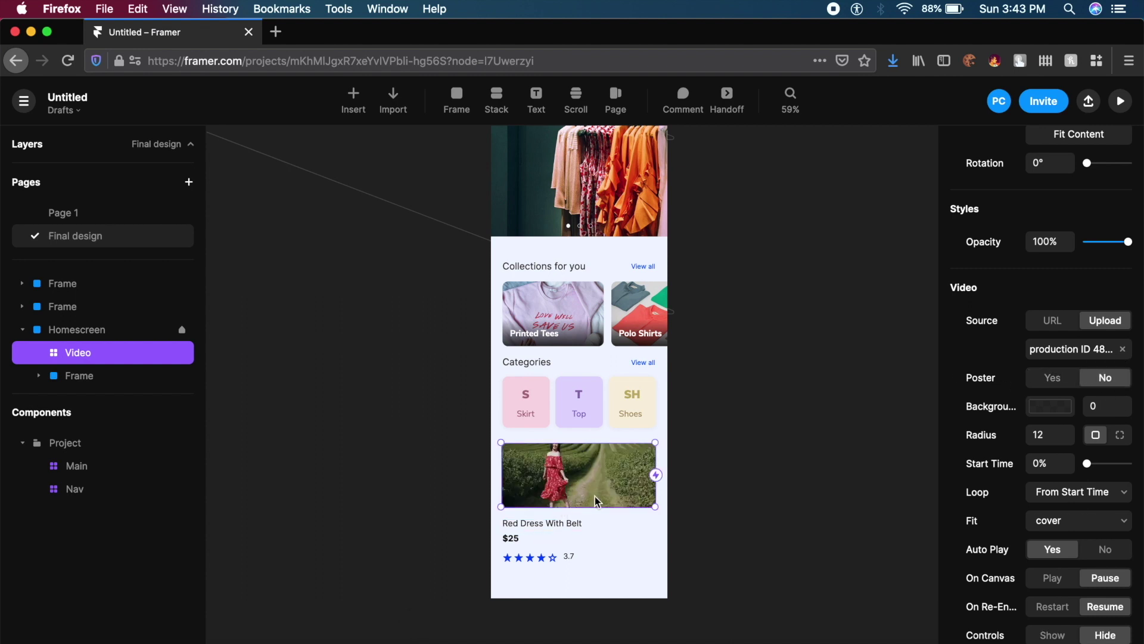
Set the card video's Auto Play to No.
{"action": "left_click", "coordinate": [753, 519]}
{"action": "scroll", "coordinate": [752, 520], "scroll_direction": "down", "scroll_amount": 5}
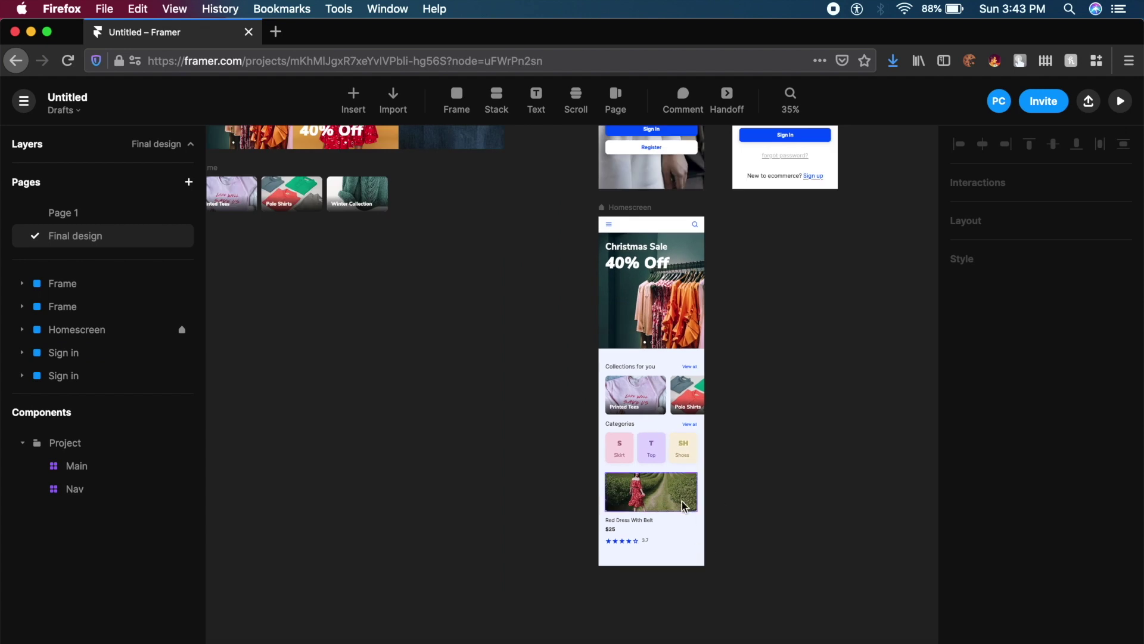
{"action": "left_click", "coordinate": [684, 470]}
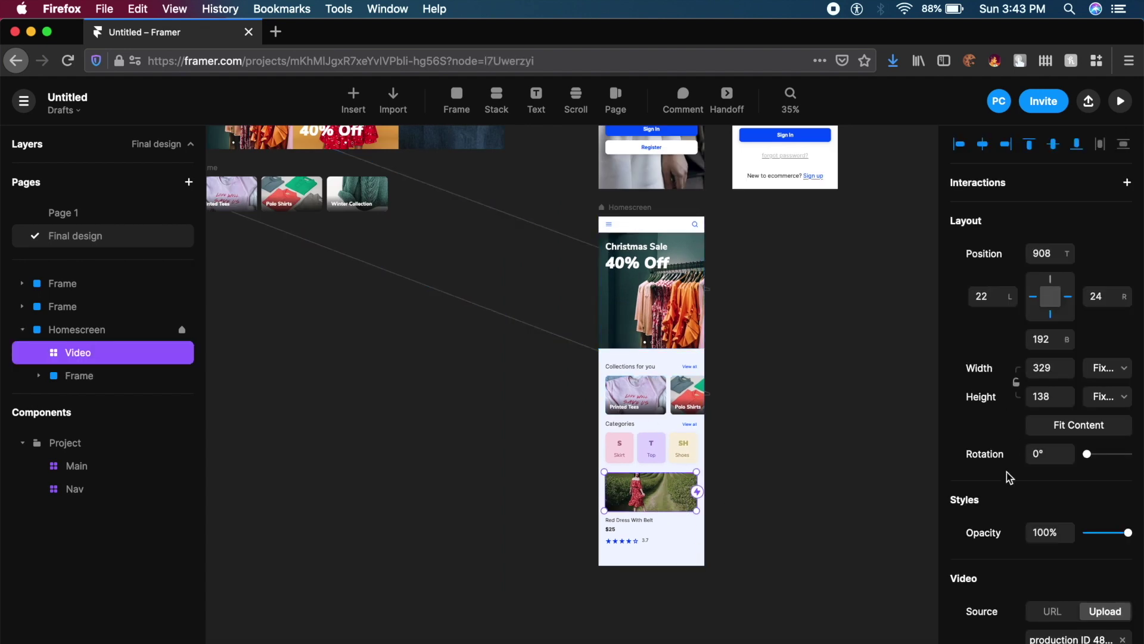
{"action": "scroll", "coordinate": [997, 513], "scroll_direction": "down", "scroll_amount": 1}
{"action": "scroll", "coordinate": [997, 514], "scroll_direction": "down", "scroll_amount": 5}
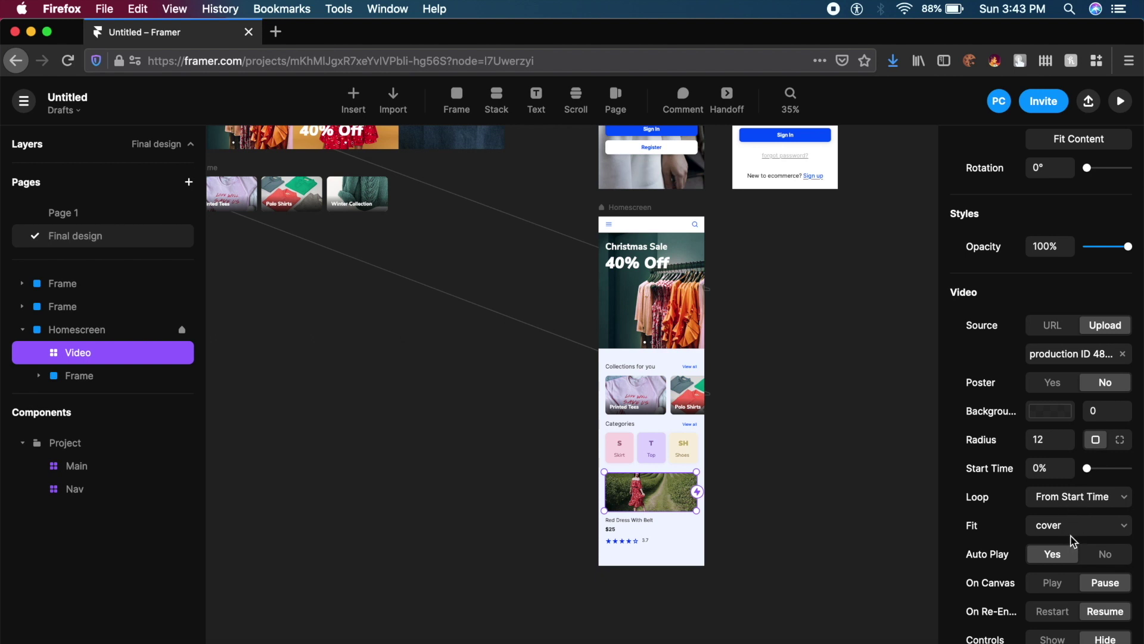
{"action": "left_click", "coordinate": [1124, 557]}
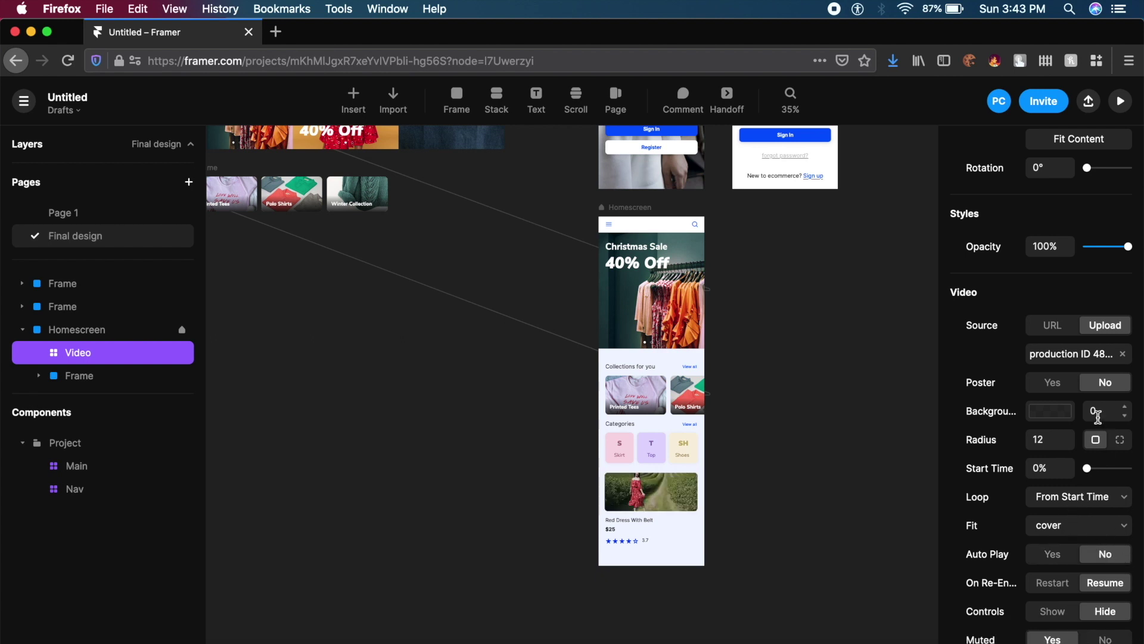
Duplicate the Homescreen and stretch the copy's dress video across its top banner at 387 wide.
{"action": "left_click", "coordinate": [634, 209]}
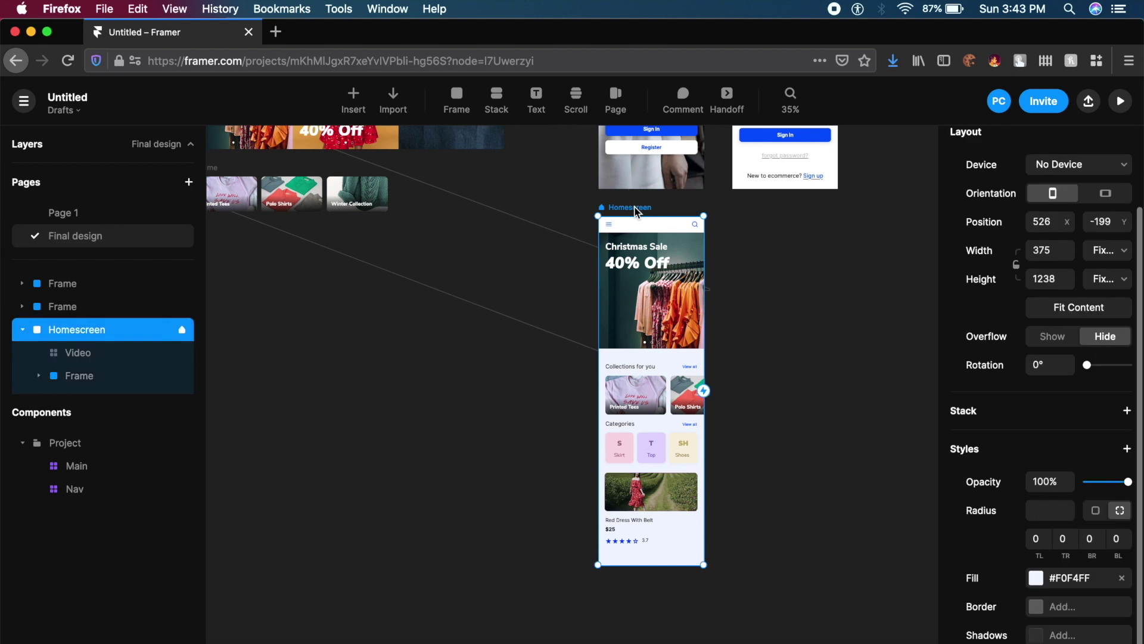
{"action": "key", "text": "super+d"}
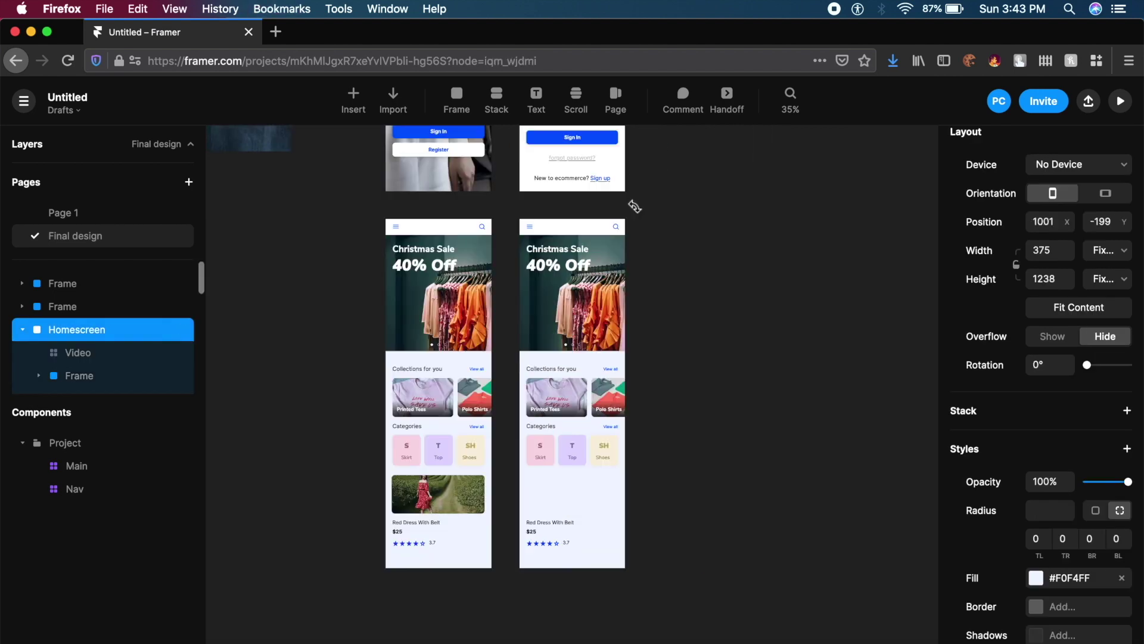
{"action": "double_click", "coordinate": [554, 494]}
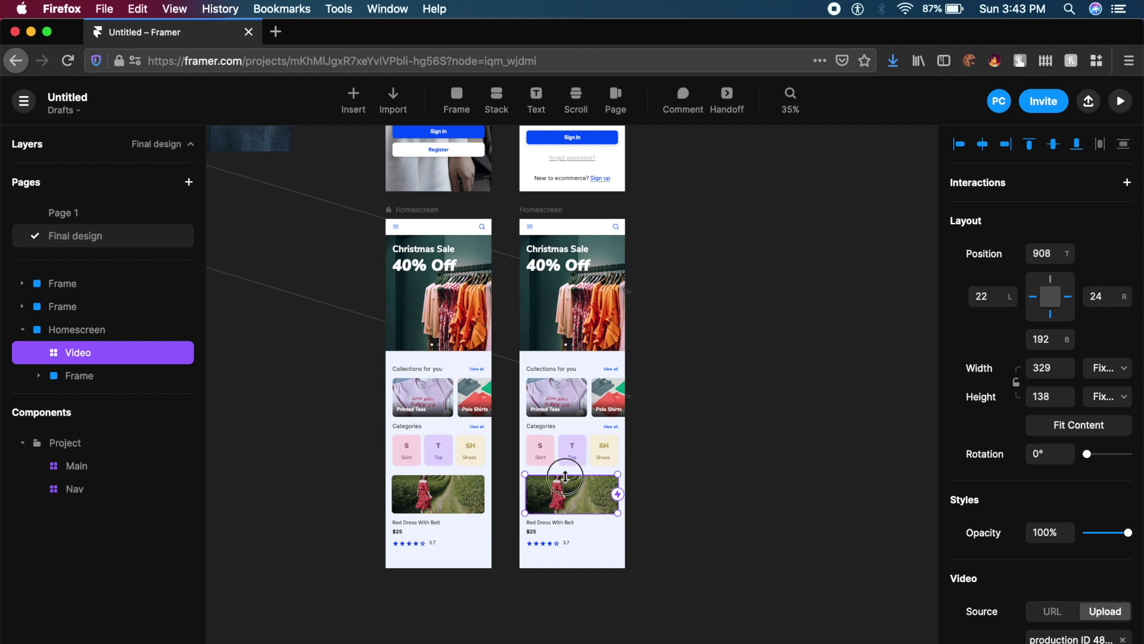
{"action": "left_click_drag", "start_coordinate": [565, 475], "coordinate": [565, 204]}
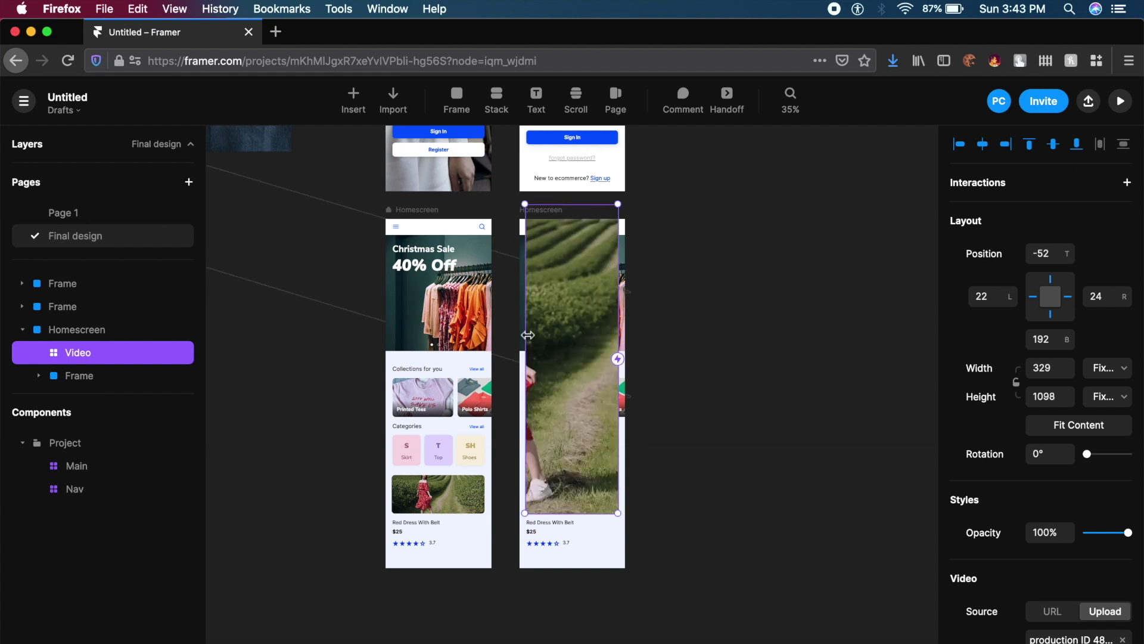
{"action": "mouse_move", "coordinate": [527, 335]}
{"action": "left_mouse_down"}
{"action": "mouse_move", "coordinate": [506, 335]}
{"action": "mouse_move", "coordinate": [518, 336]}
{"action": "left_mouse_up"}
{"action": "left_click_drag", "start_coordinate": [622, 396], "coordinate": [627, 396]}
{"action": "left_click_drag", "start_coordinate": [596, 514], "coordinate": [606, 351]}
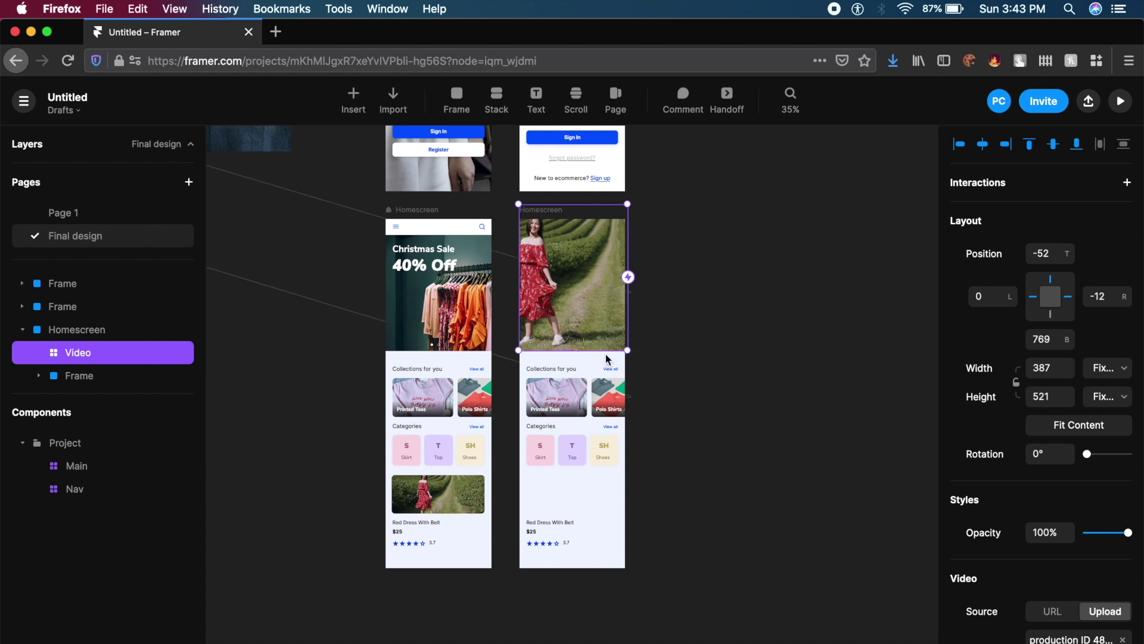
{"action": "key", "text": "Escape"}
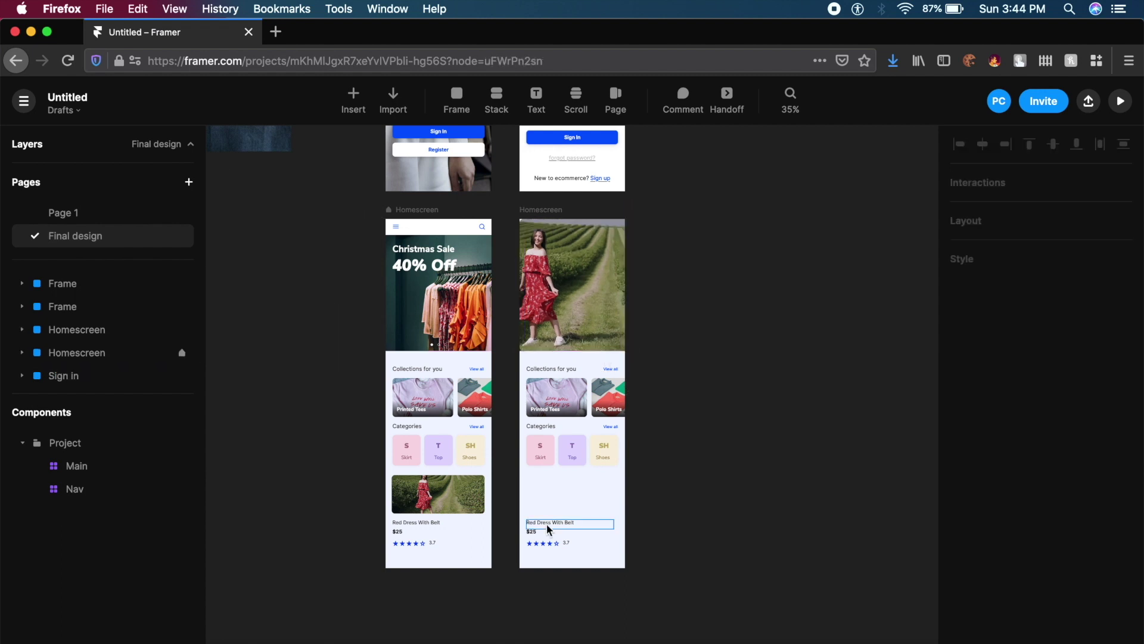
Draw a white frame panel below the video on the copied Homescreen.
{"action": "key", "text": "r"}
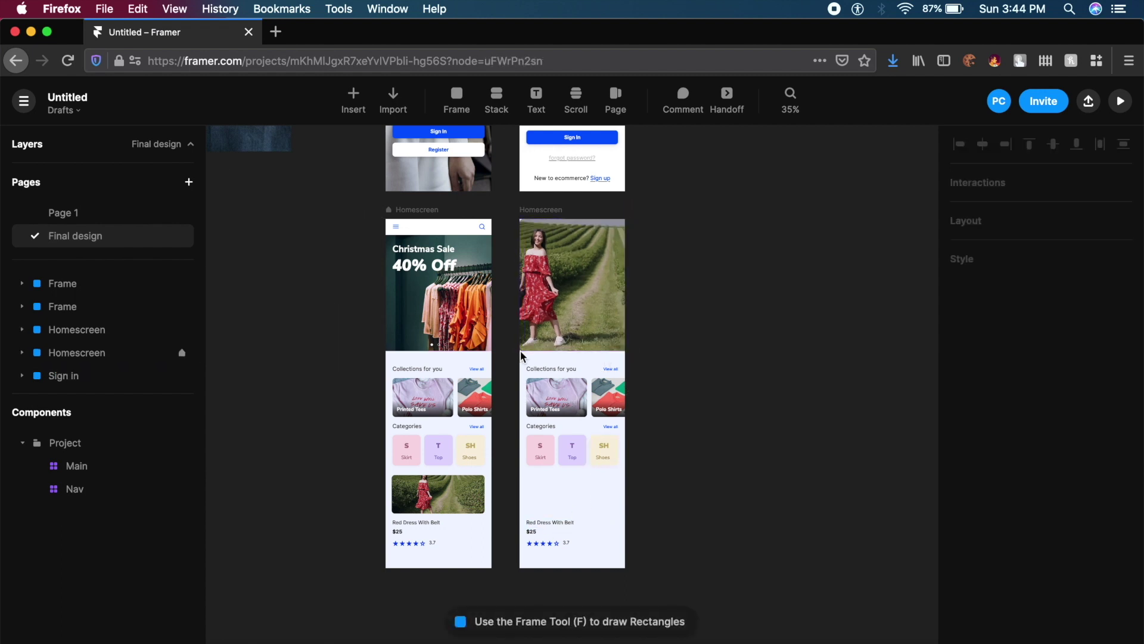
{"action": "key", "text": "f"}
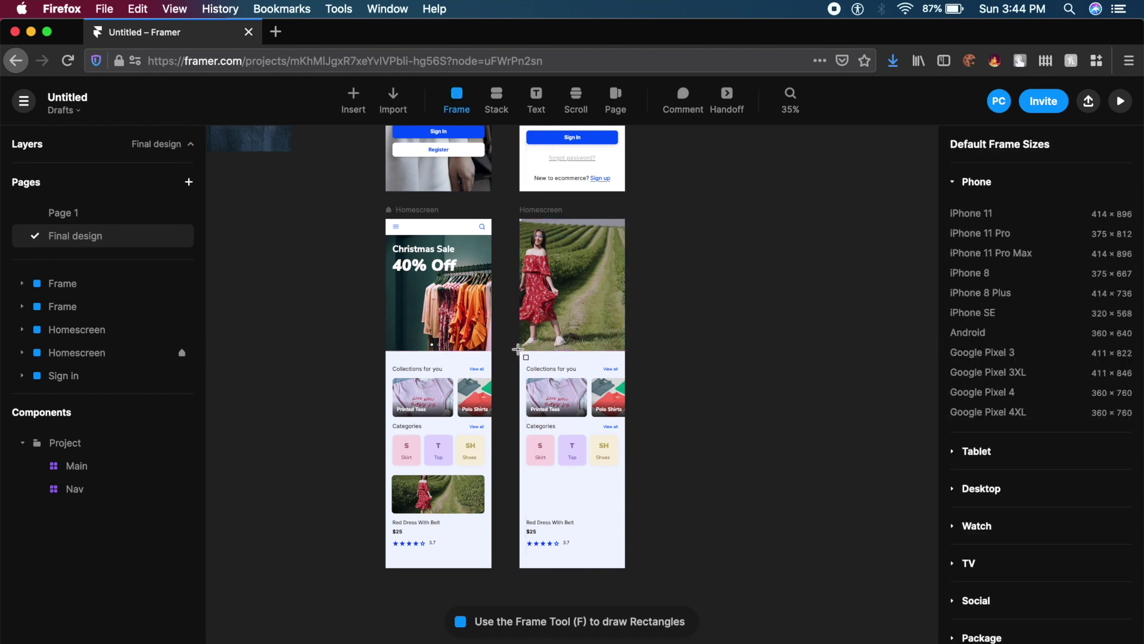
{"action": "left_click_drag", "start_coordinate": [519, 345], "coordinate": [625, 566]}
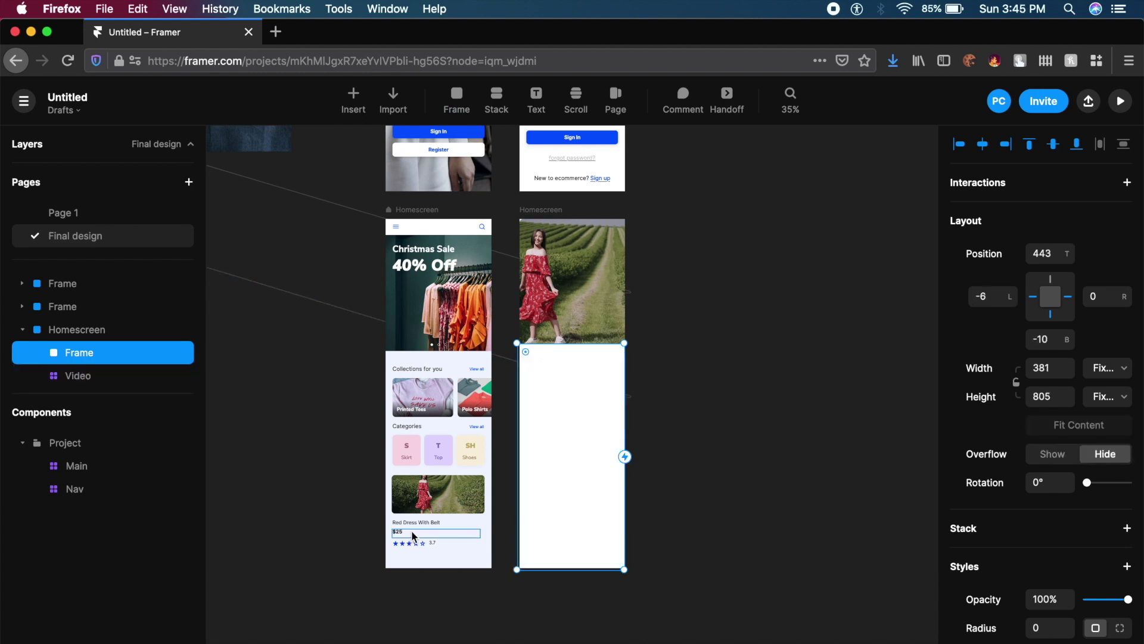
Paste the Red Dress With Belt name into the panel and place it near the top.
{"action": "left_click", "coordinate": [410, 525]}
{"action": "scroll", "coordinate": [414, 526], "scroll_direction": "up", "scroll_amount": 5}
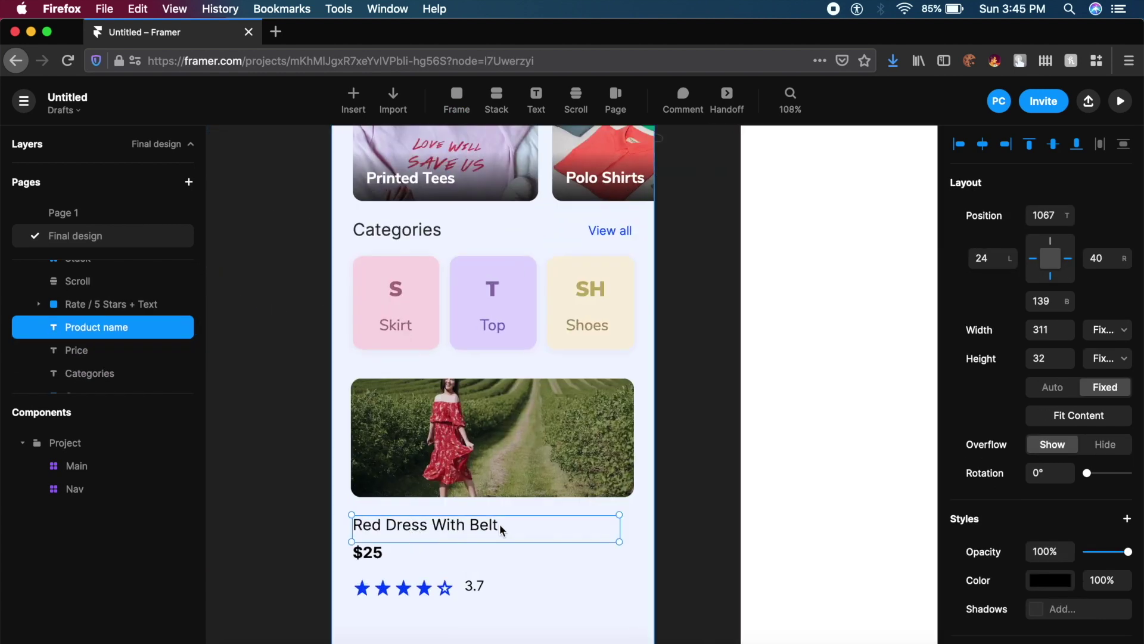
{"action": "left_click", "coordinate": [803, 241]}
{"action": "scroll", "coordinate": [802, 240], "scroll_direction": "up", "scroll_amount": 5}
{"action": "scroll", "coordinate": [803, 240], "scroll_direction": "right", "scroll_amount": 4}
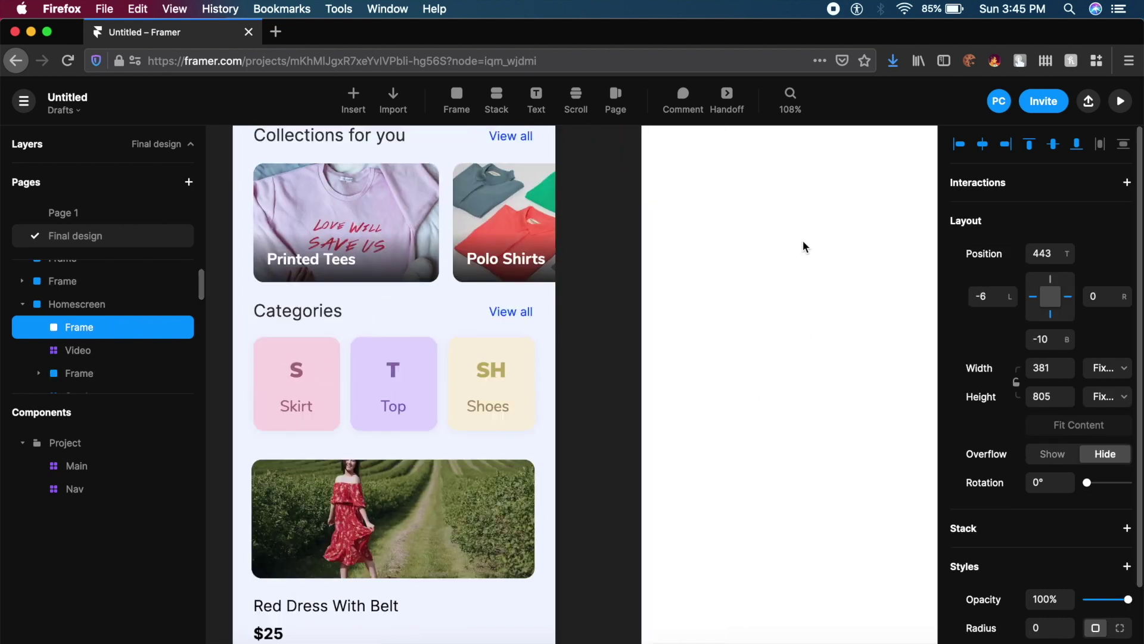
{"action": "key", "text": "Return"}
{"action": "scroll", "coordinate": [631, 296], "scroll_direction": "down", "scroll_amount": 10}
{"action": "scroll", "coordinate": [632, 296], "scroll_direction": "right", "scroll_amount": 3}
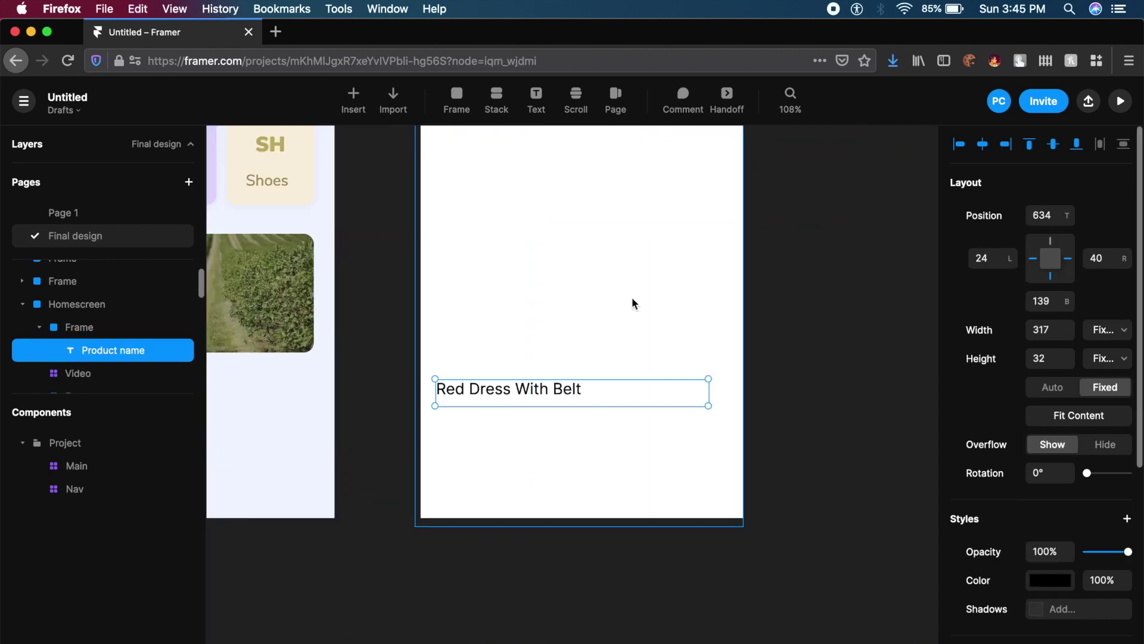
{"action": "scroll", "coordinate": [492, 364], "scroll_direction": "up", "scroll_amount": 5}
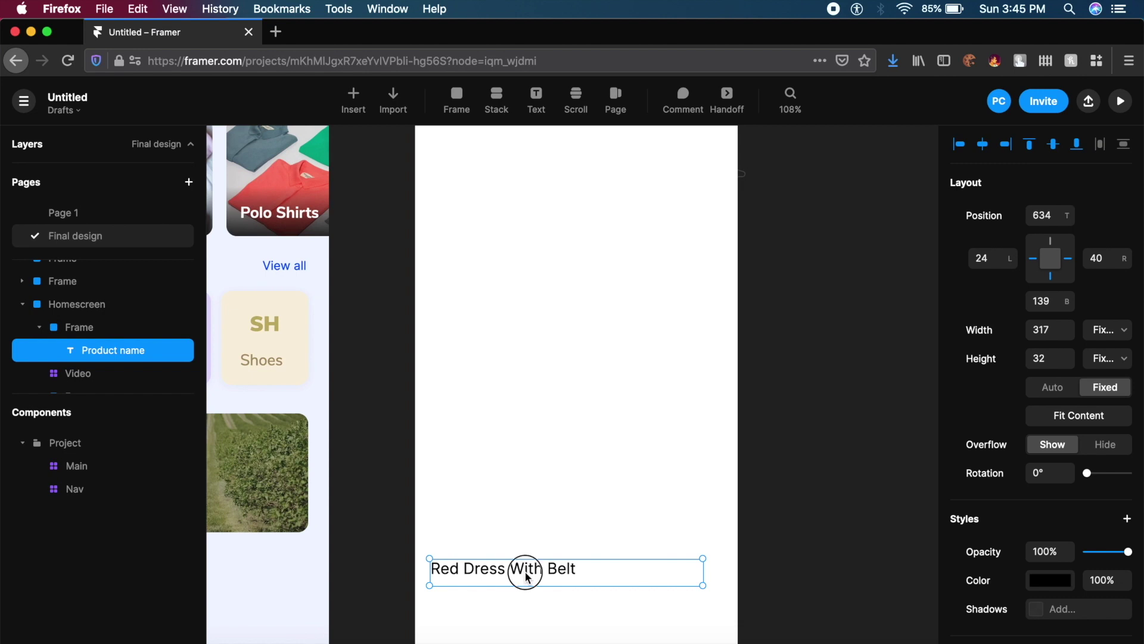
{"action": "left_click_drag", "start_coordinate": [527, 577], "coordinate": [547, 215]}
{"action": "scroll", "coordinate": [544, 222], "scroll_direction": "up", "scroll_amount": 5}
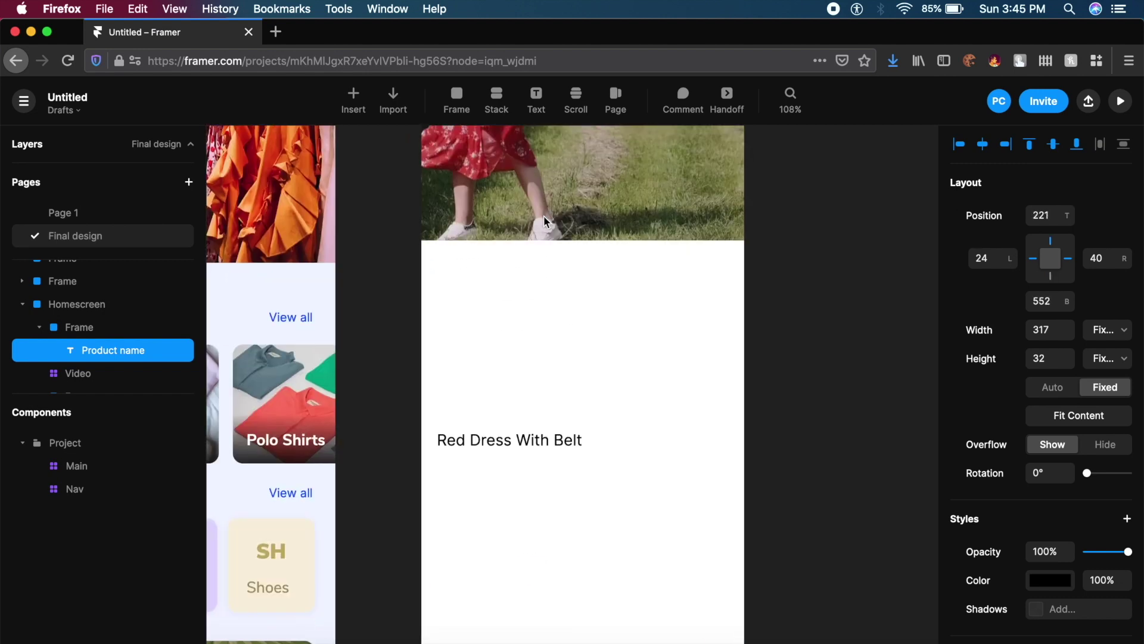
{"action": "left_click_drag", "start_coordinate": [566, 442], "coordinate": [557, 323]}
{"action": "scroll", "coordinate": [1036, 540], "scroll_direction": "down", "scroll_amount": 5}
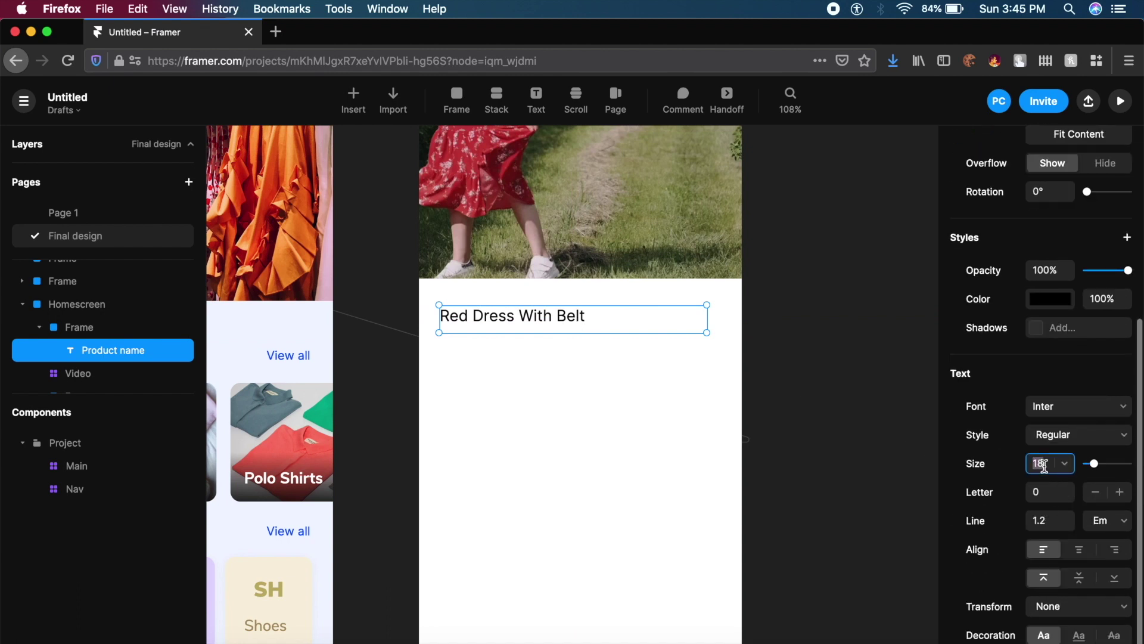
Style the product name at size 24 in bold Nunito Sans.
{"action": "key", "text": "Return"}
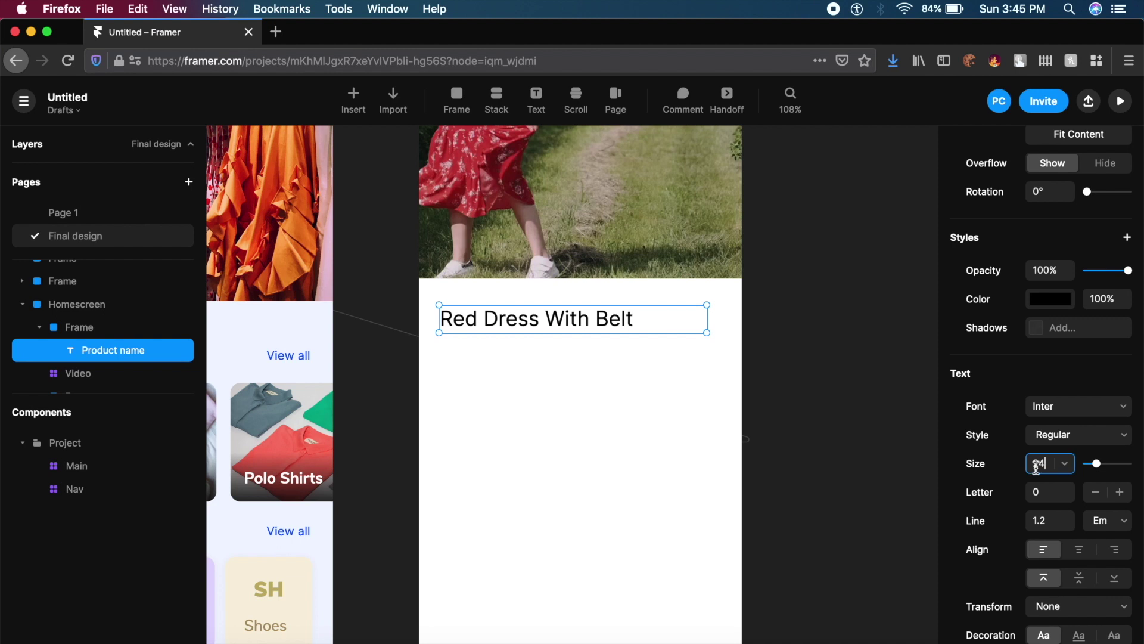
{"action": "left_click", "coordinate": [1083, 411]}
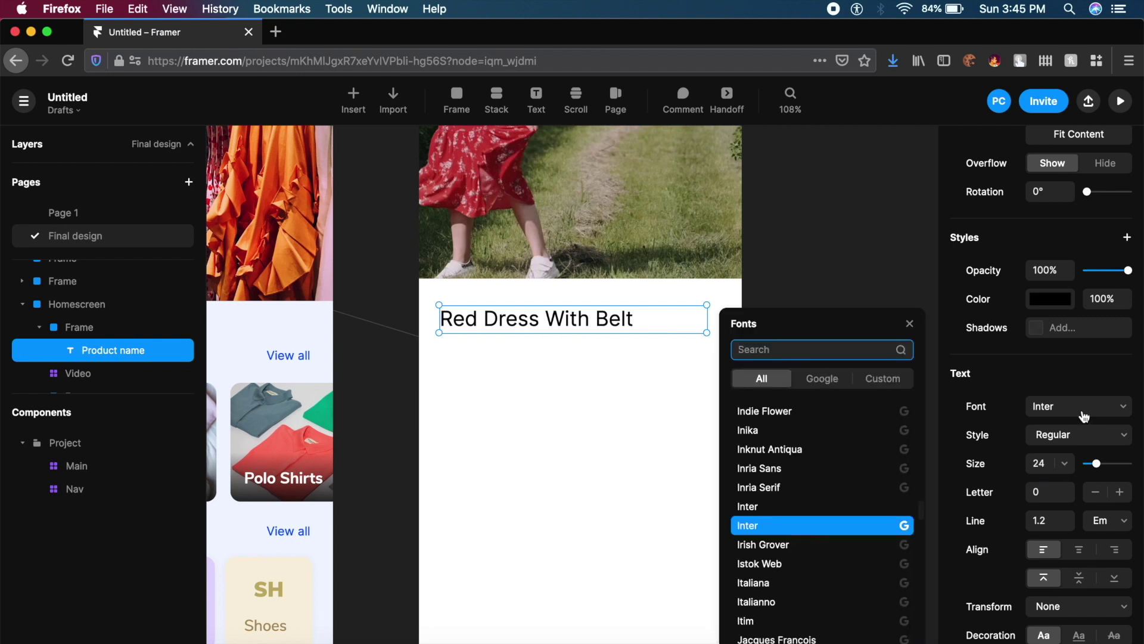
{"action": "type", "text": "nunit"}
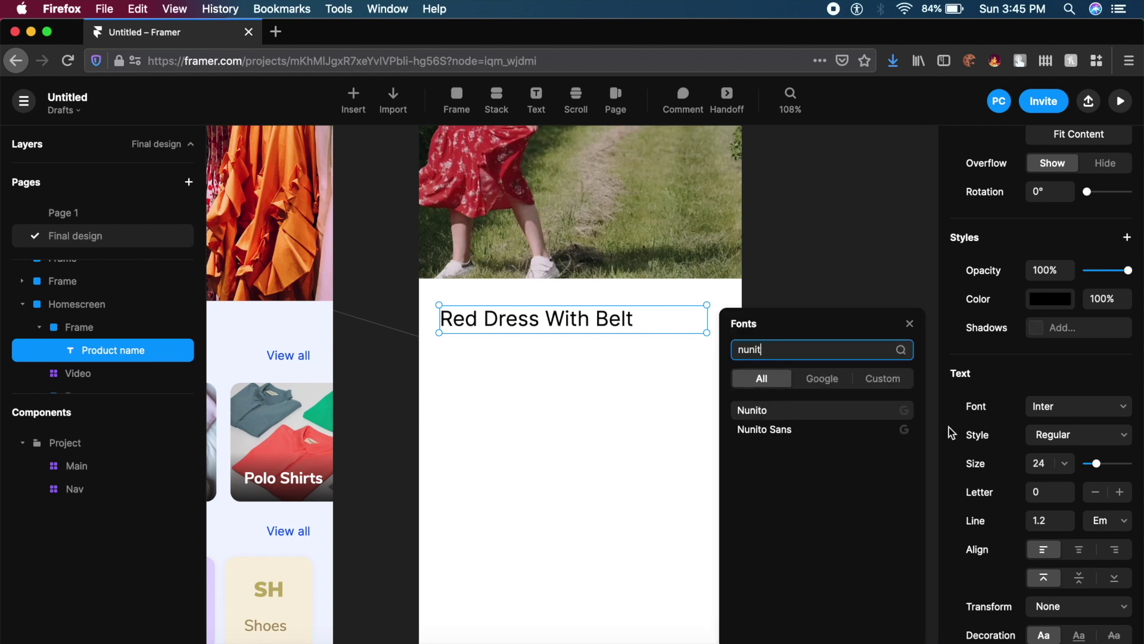
{"action": "left_click", "coordinate": [826, 432]}
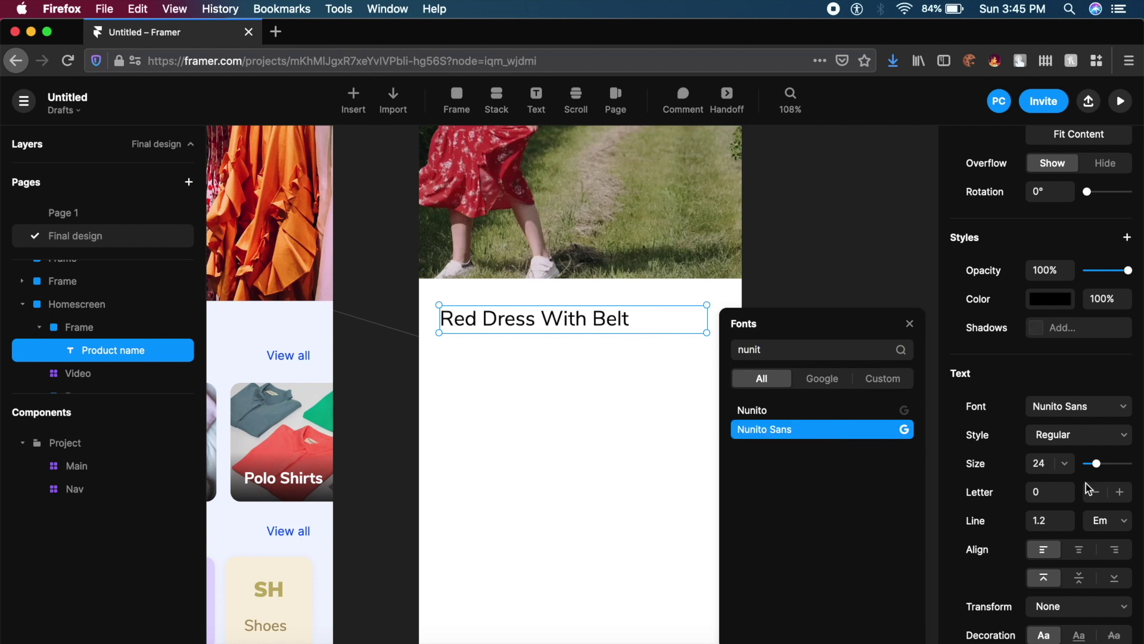
{"action": "left_click", "coordinate": [1109, 437]}
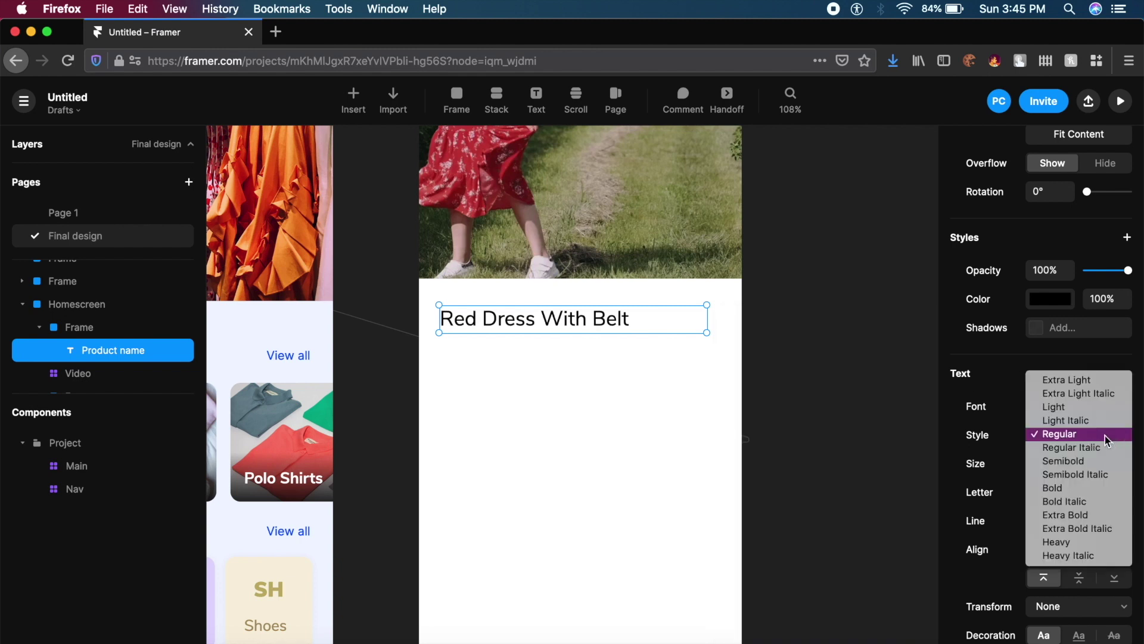
{"action": "left_click", "coordinate": [1071, 491]}
Copy the star rating row into the white panel under the product name.
{"action": "left_click", "coordinate": [745, 439]}
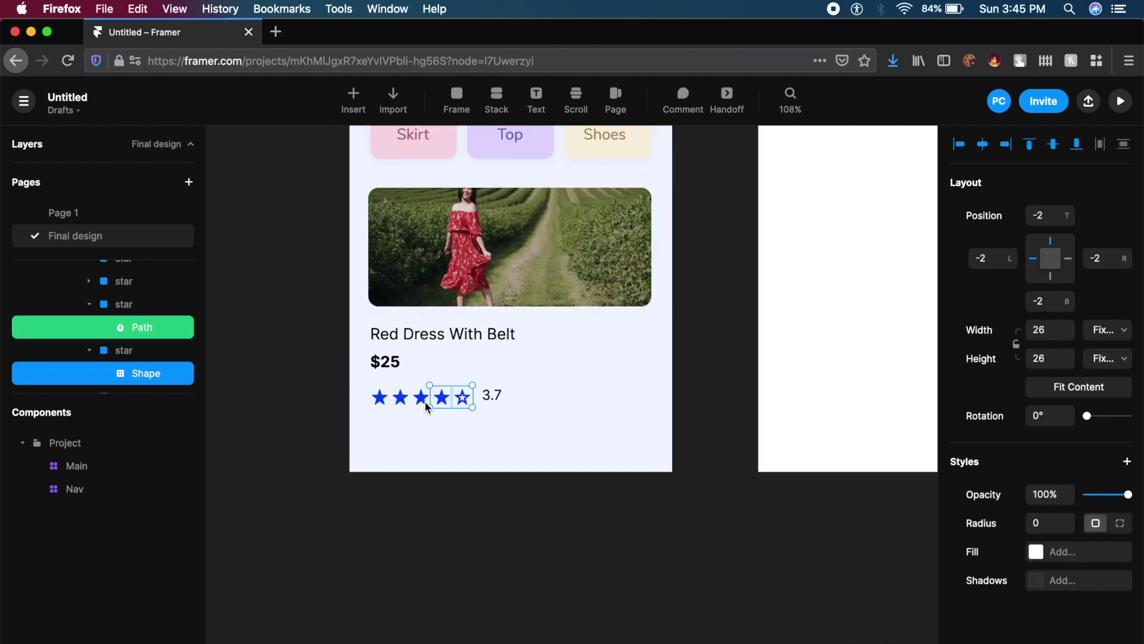
{"action": "left_click", "coordinate": [425, 402], "text": "shift"}
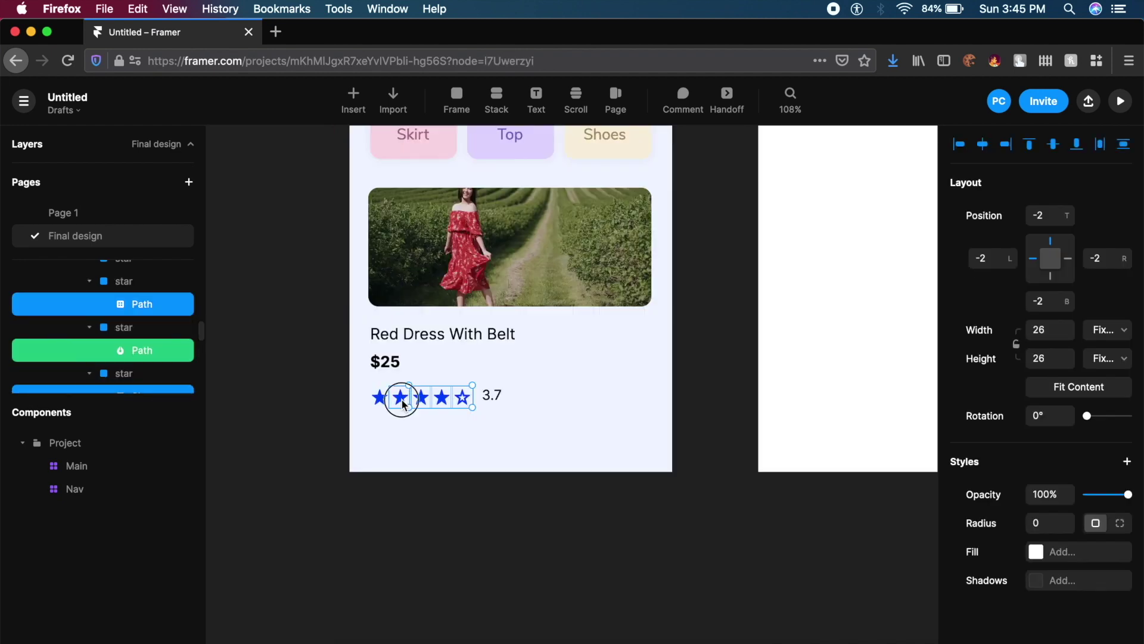
{"action": "left_click", "coordinate": [379, 396], "text": "shift"}
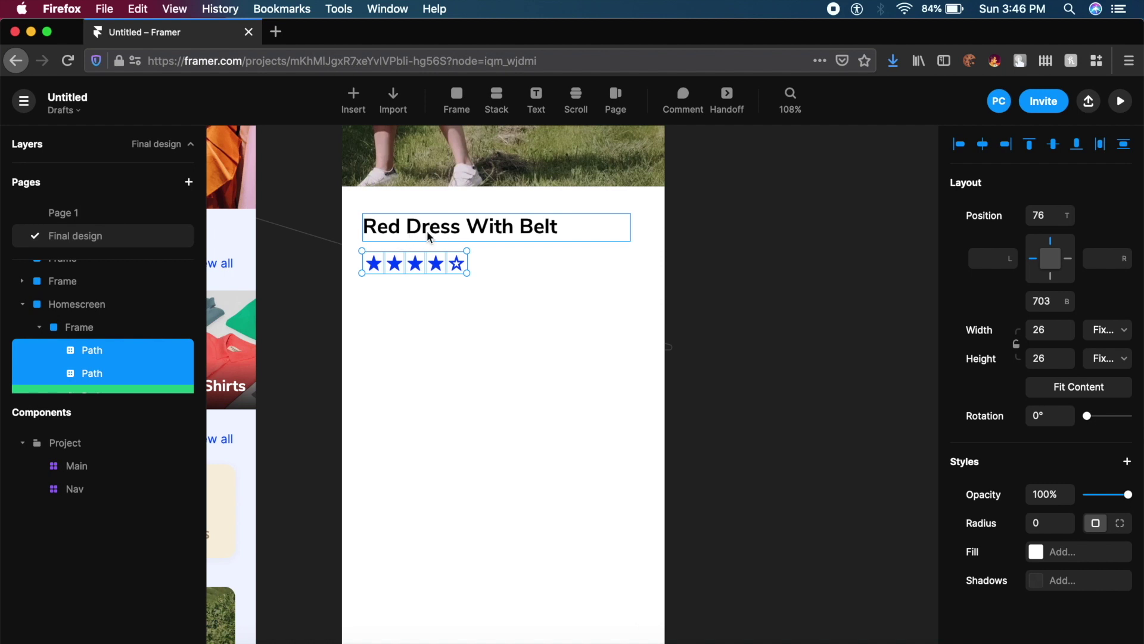
{"action": "key", "text": "Escape"}
{"action": "scroll", "coordinate": [572, 385], "scroll_direction": "left", "scroll_amount": 10}
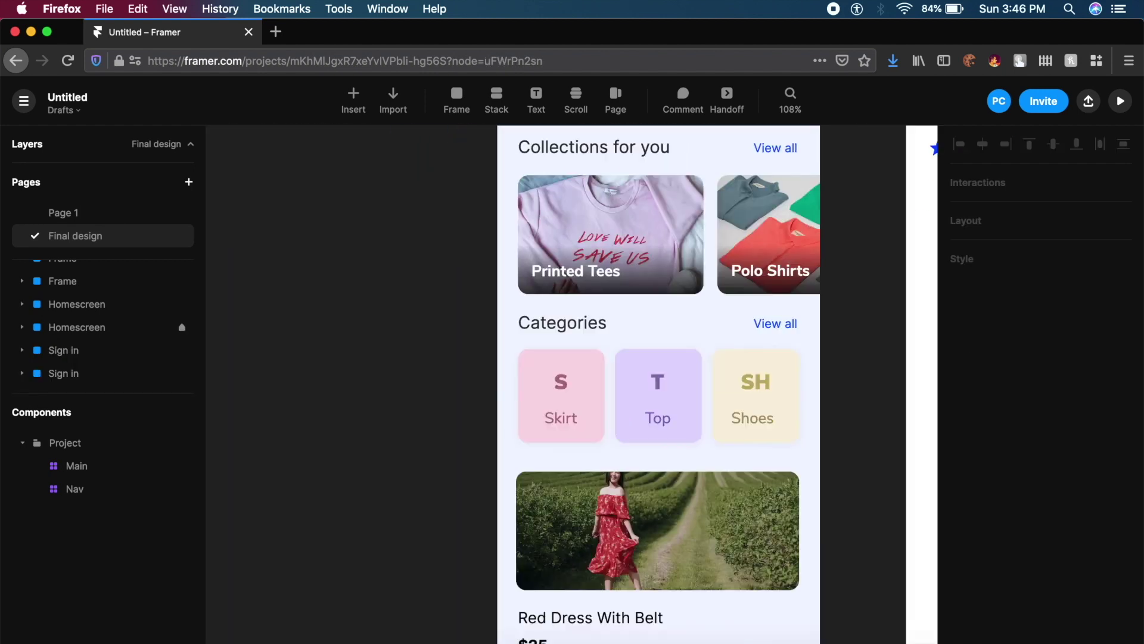
{"action": "scroll", "coordinate": [587, 506], "scroll_direction": "down", "scroll_amount": 5}
Paste the $25 price into the panel and position it beneath the stars.
{"action": "left_click", "coordinate": [693, 430]}
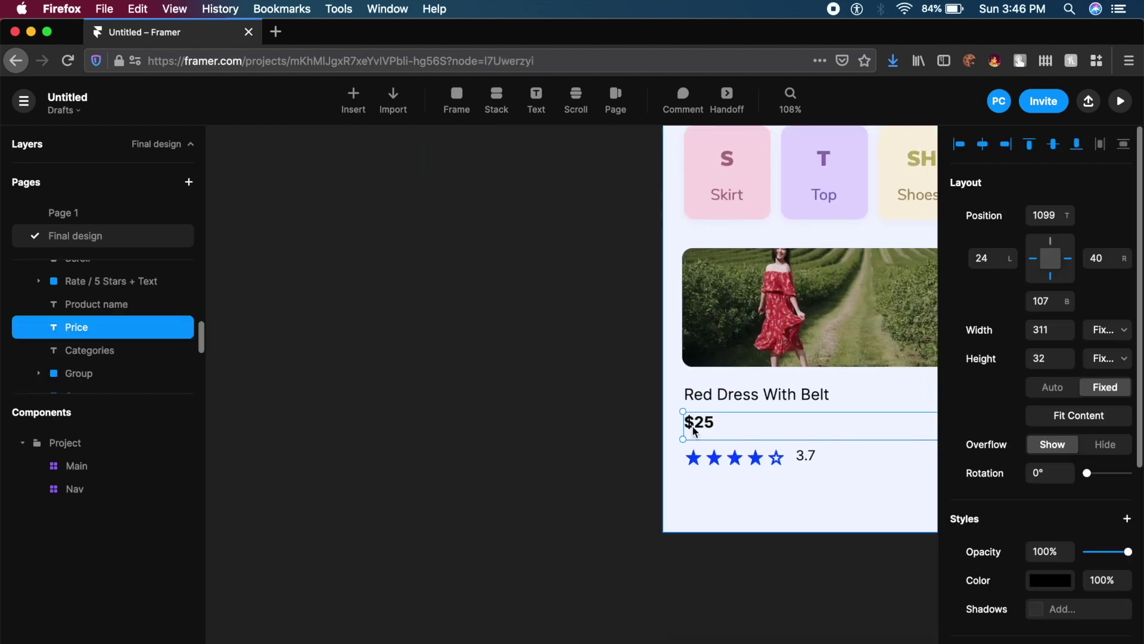
{"action": "scroll", "coordinate": [799, 422], "scroll_direction": "right", "scroll_amount": 10}
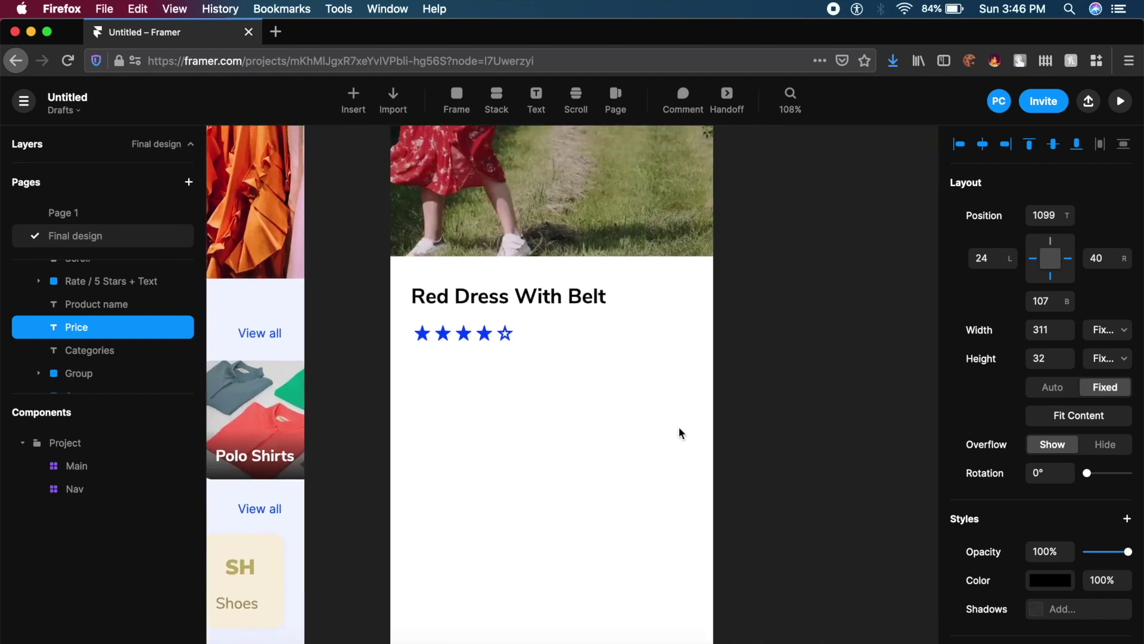
{"action": "left_click", "coordinate": [609, 426]}
{"action": "scroll", "coordinate": [609, 426], "scroll_direction": "down", "scroll_amount": 10}
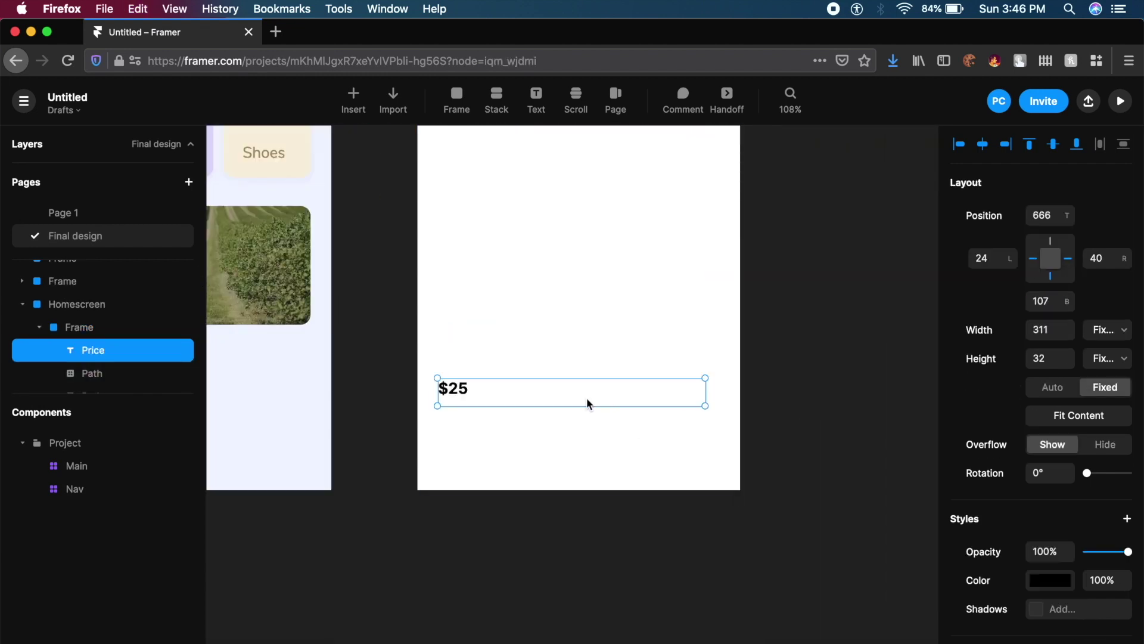
{"action": "scroll", "coordinate": [587, 397], "scroll_direction": "up", "scroll_amount": 5}
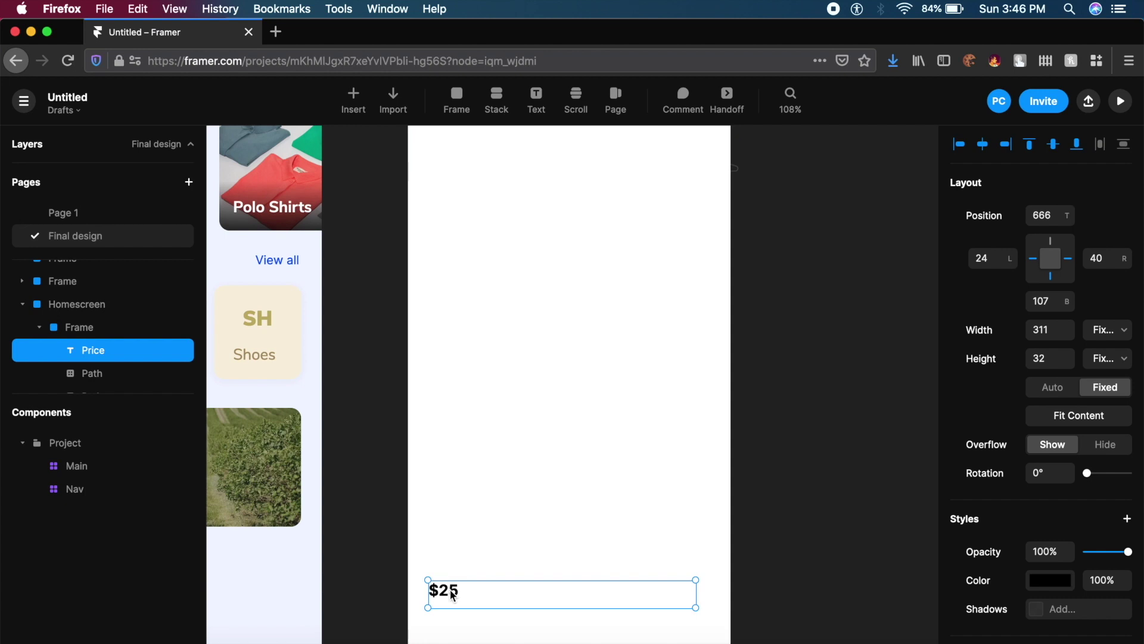
{"action": "left_click_drag", "start_coordinate": [453, 594], "coordinate": [467, 303]}
{"action": "scroll", "coordinate": [511, 286], "scroll_direction": "up", "scroll_amount": 3}
{"action": "key", "text": "Escape"}
{"action": "key", "text": "Escape"}
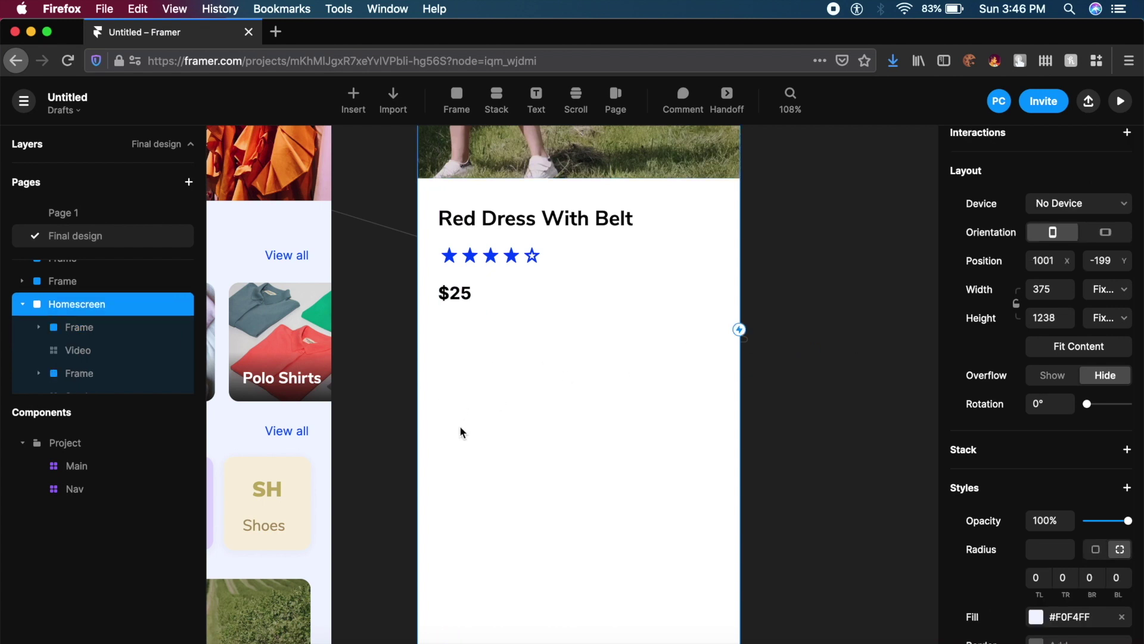
{"action": "key", "text": "Escape"}
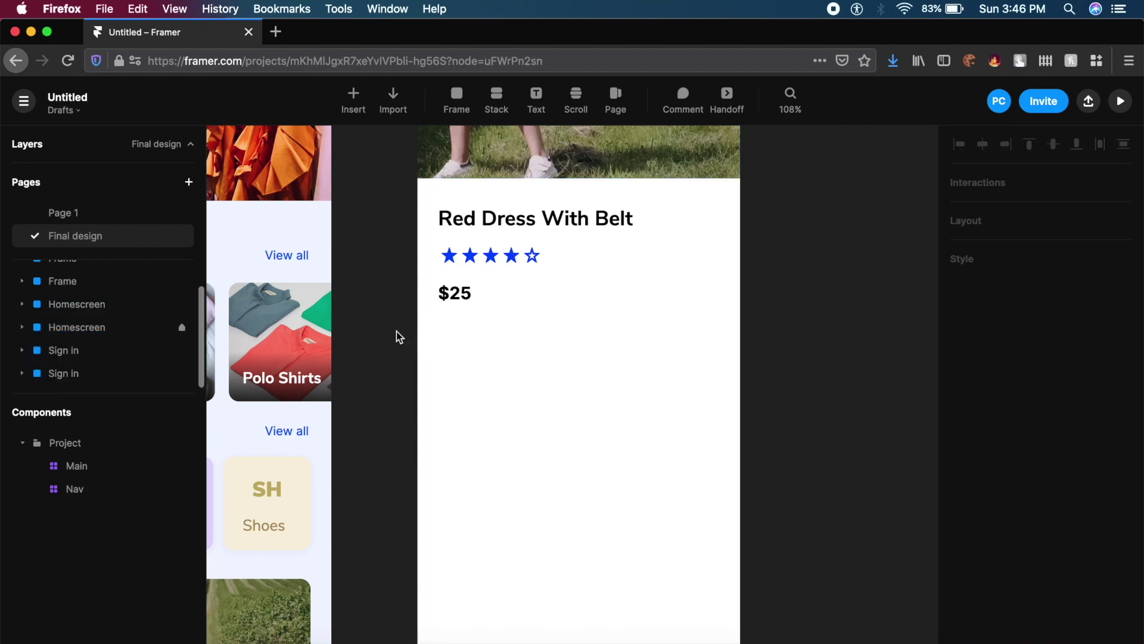
Insert the MockText lorem ipsum component from Public Packages.
{"action": "left_click", "coordinate": [353, 110]}
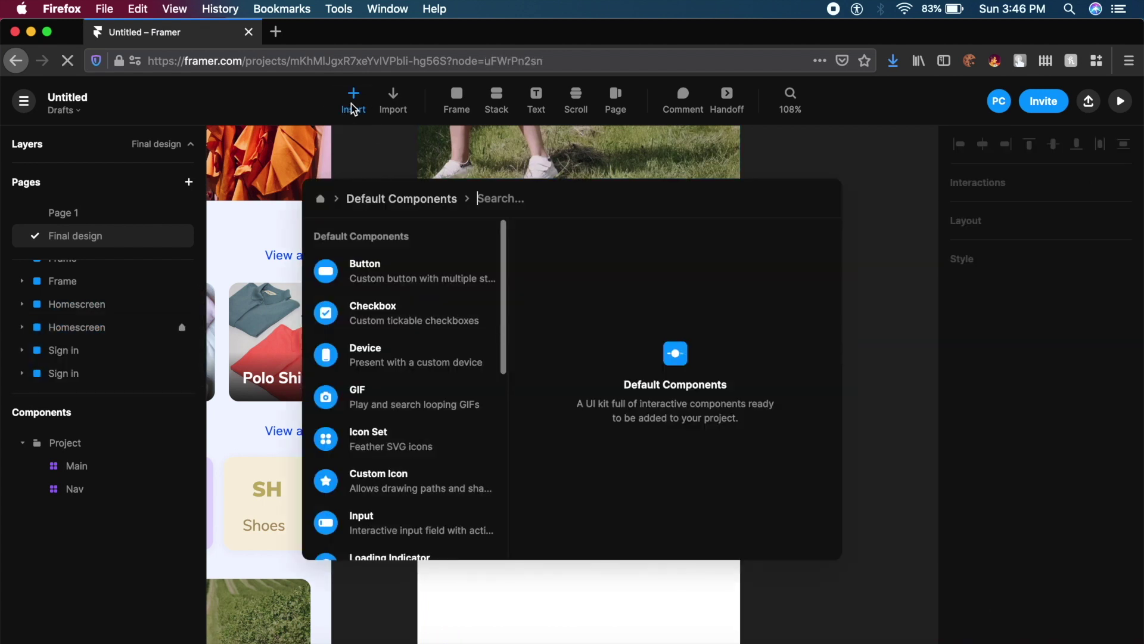
{"action": "left_click", "coordinate": [320, 202]}
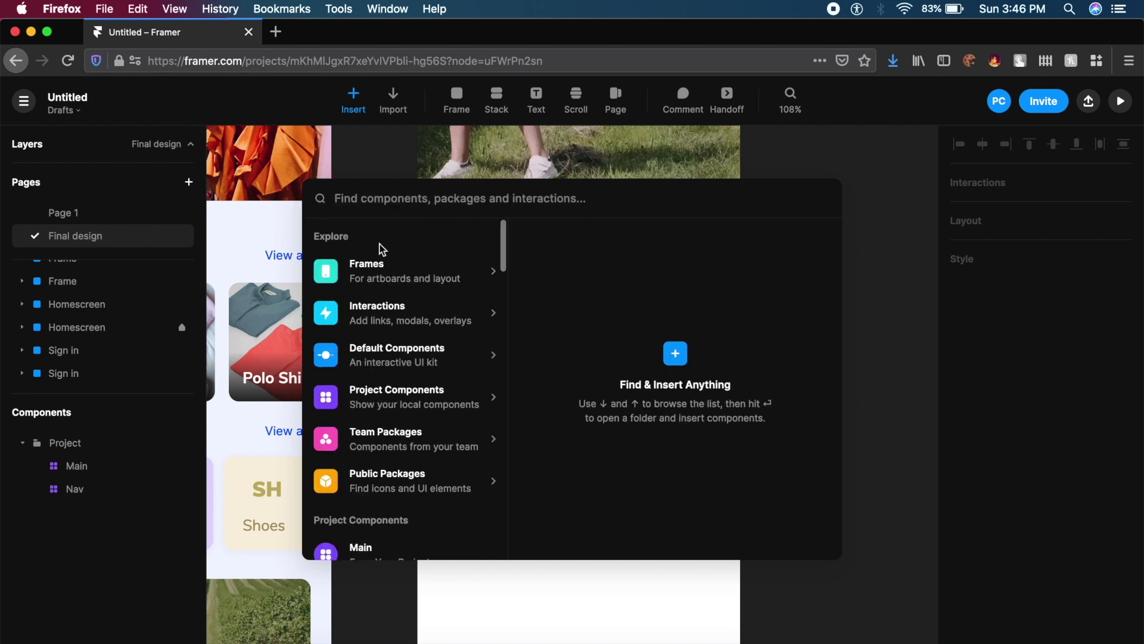
{"action": "scroll", "coordinate": [423, 412], "scroll_direction": "down", "scroll_amount": 2}
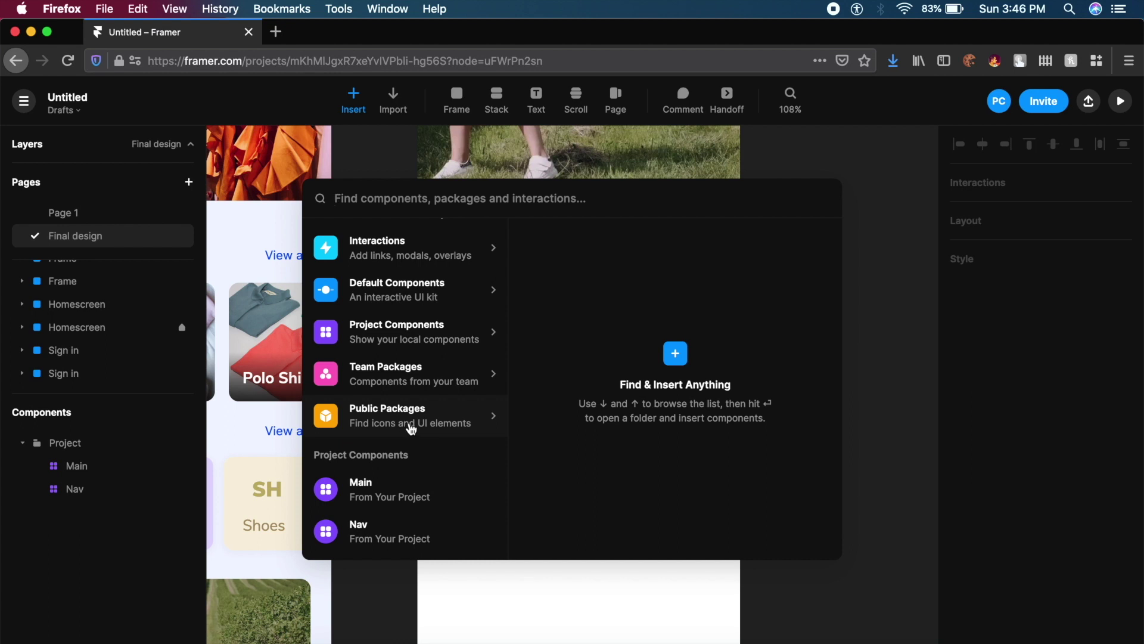
{"action": "left_click", "coordinate": [412, 420]}
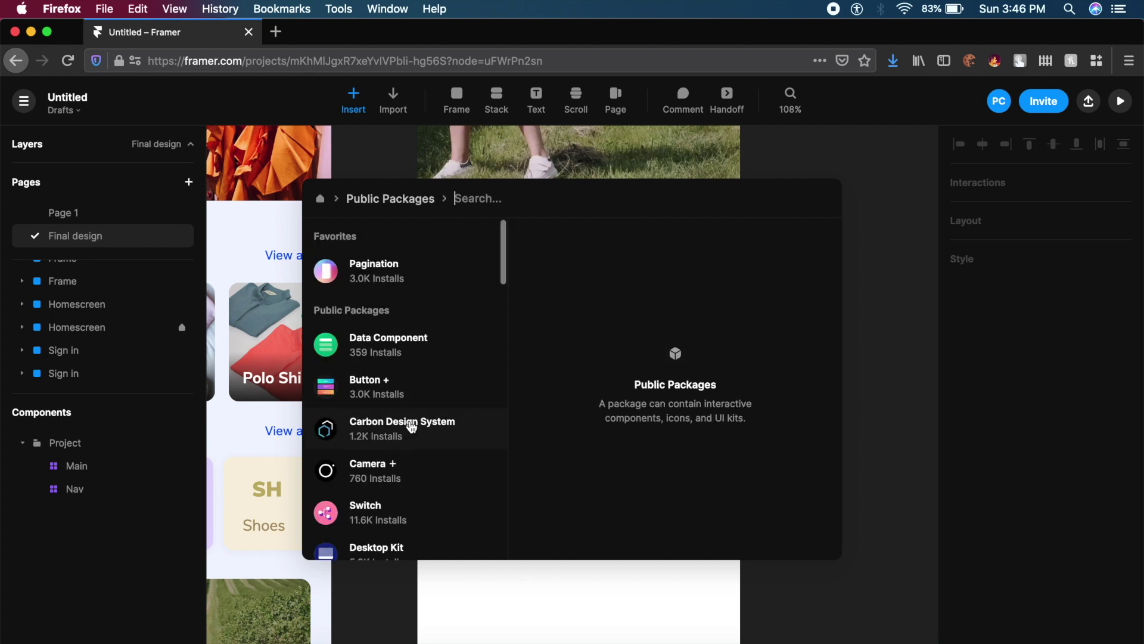
{"action": "left_click", "coordinate": [485, 213]}
{"action": "type", "text": "lorem ipsum"}
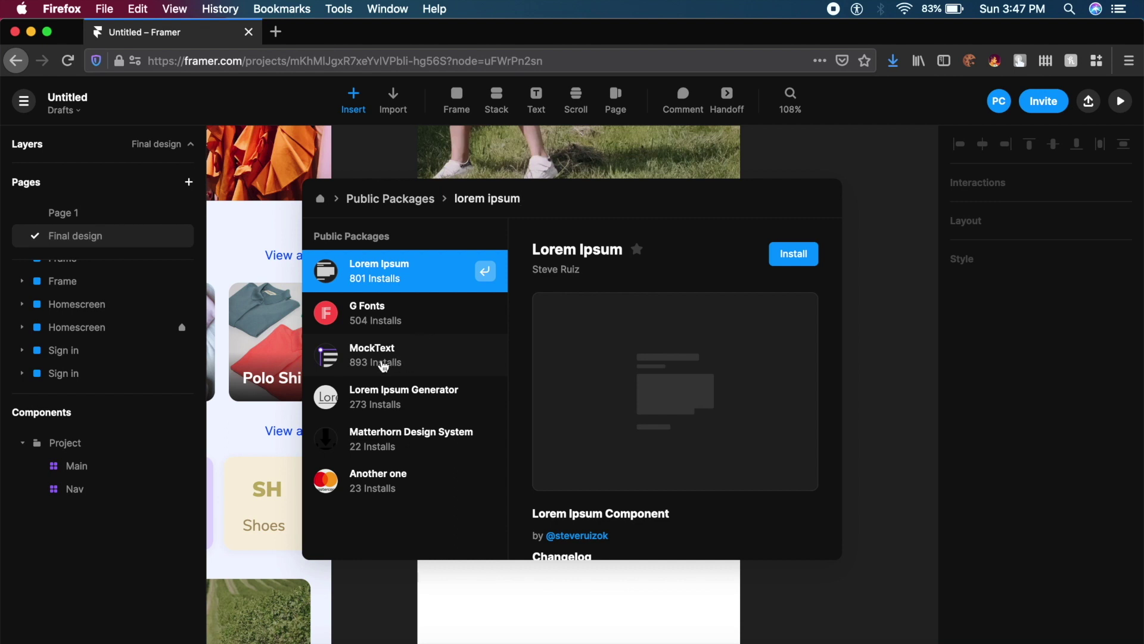
{"action": "left_click", "coordinate": [385, 369]}
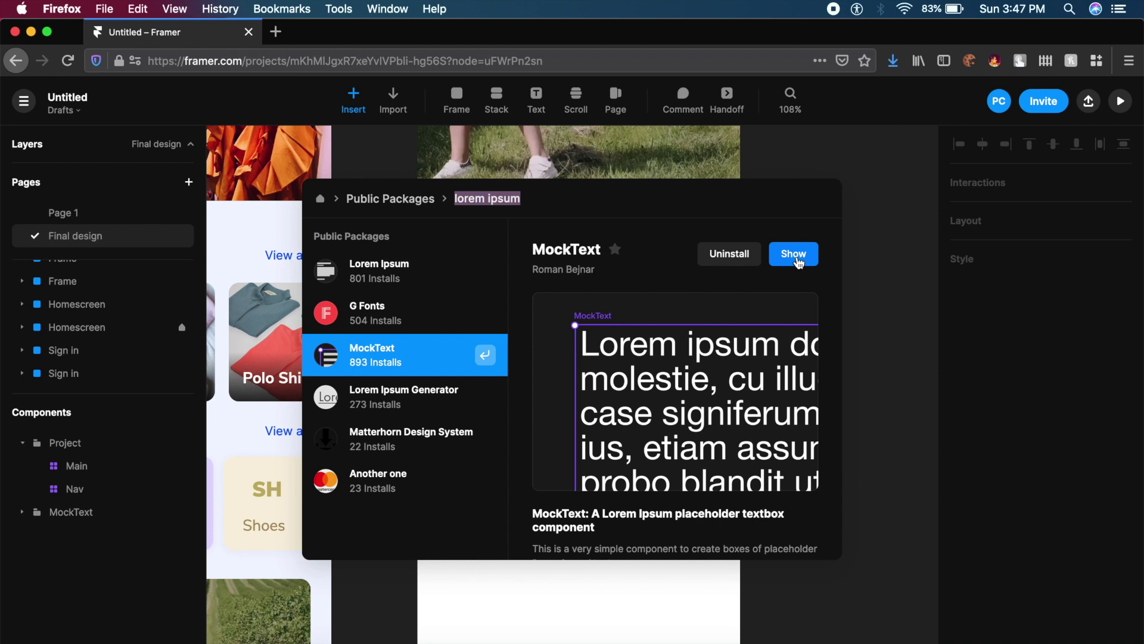
{"action": "left_click", "coordinate": [794, 255]}
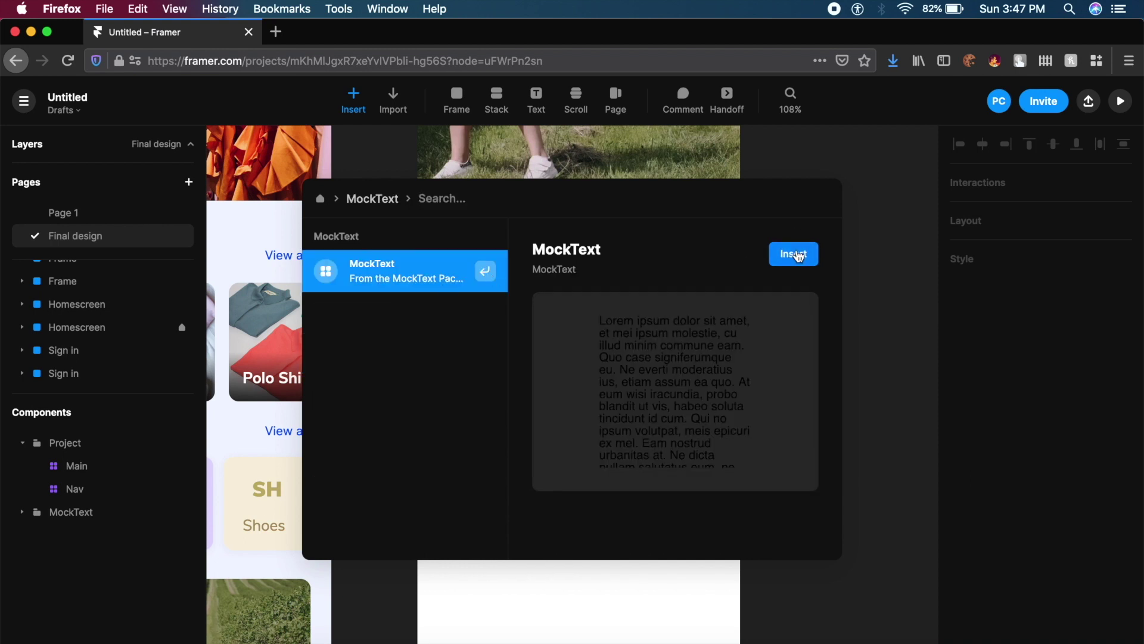
{"action": "left_click", "coordinate": [799, 256]}
Place the placeholder text 24 below the $25 price and widen it across the panel.
{"action": "left_click", "coordinate": [520, 389]}
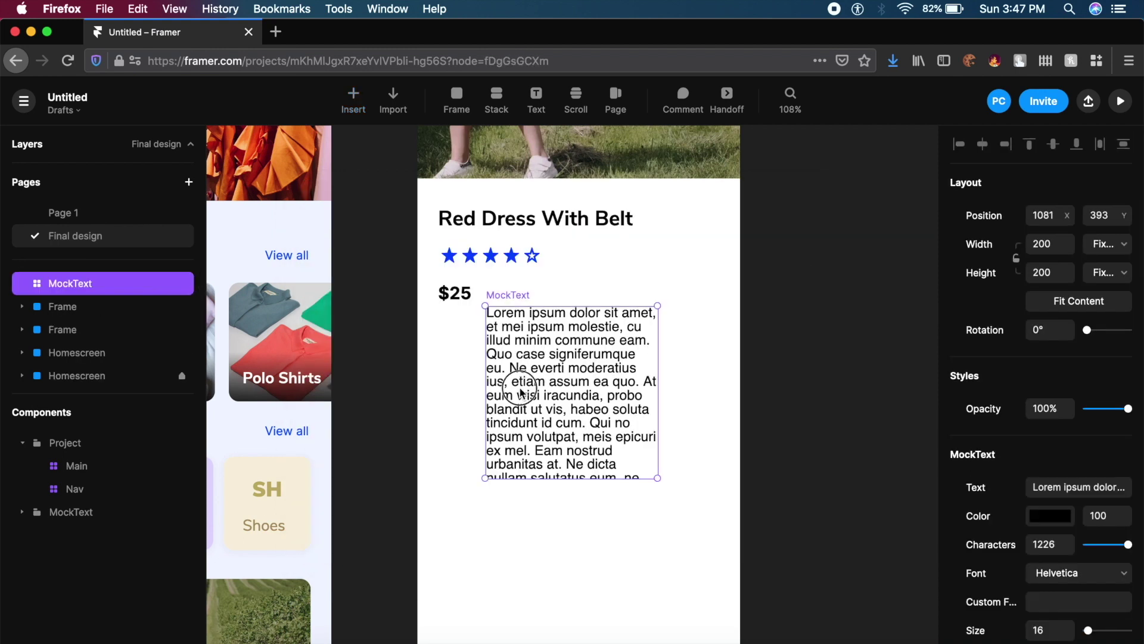
{"action": "left_click_drag", "start_coordinate": [520, 389], "coordinate": [484, 355]}
{"action": "key", "text": "Down"}
{"action": "key", "text": "Down"}
{"action": "key", "text": "Down"}
{"action": "key", "text": "Down"}
{"action": "key", "text": "Down"}
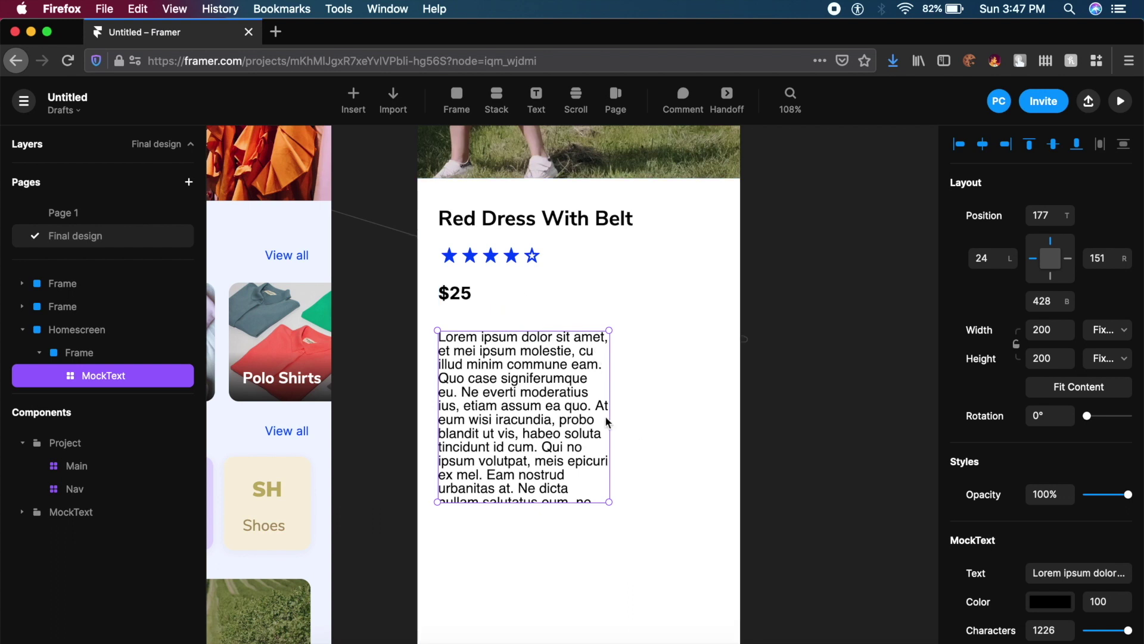
{"action": "left_click_drag", "start_coordinate": [613, 418], "coordinate": [689, 412]}
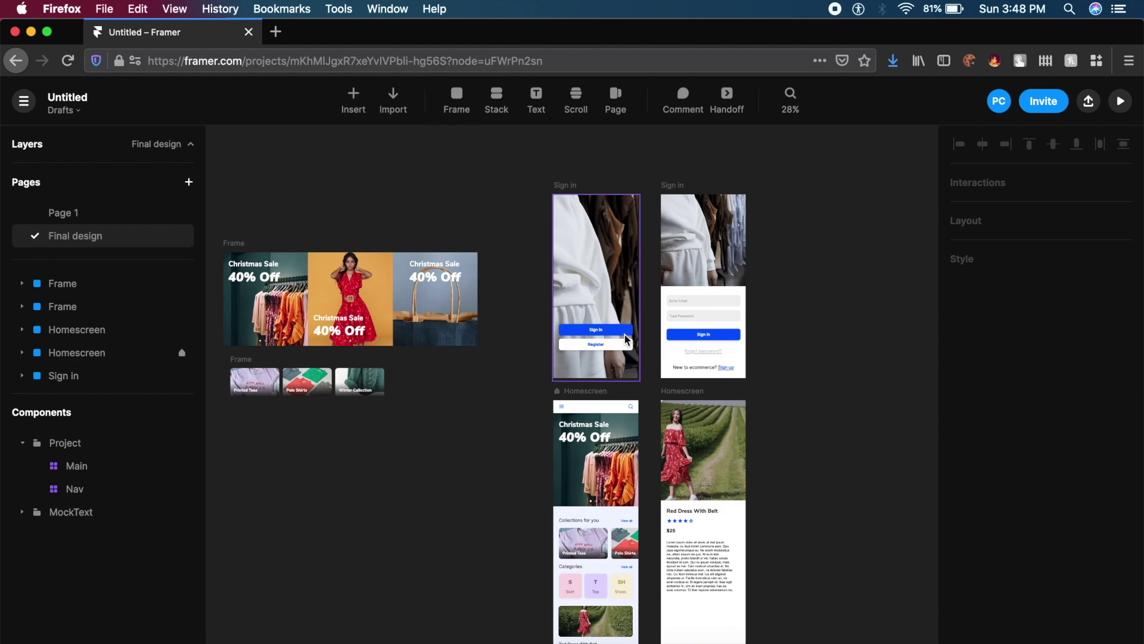
Paste a copy of the Sign In button into the product detail screen.
{"action": "left_click", "coordinate": [618, 336]}
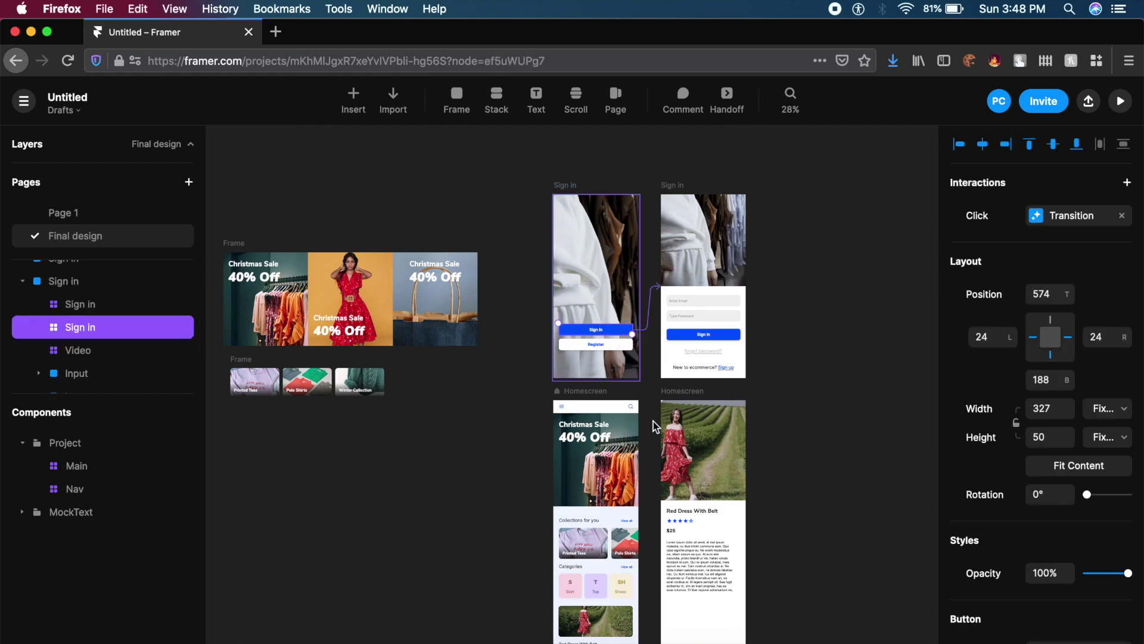
{"action": "left_click", "coordinate": [674, 391]}
{"action": "key", "text": "cmd+v"}
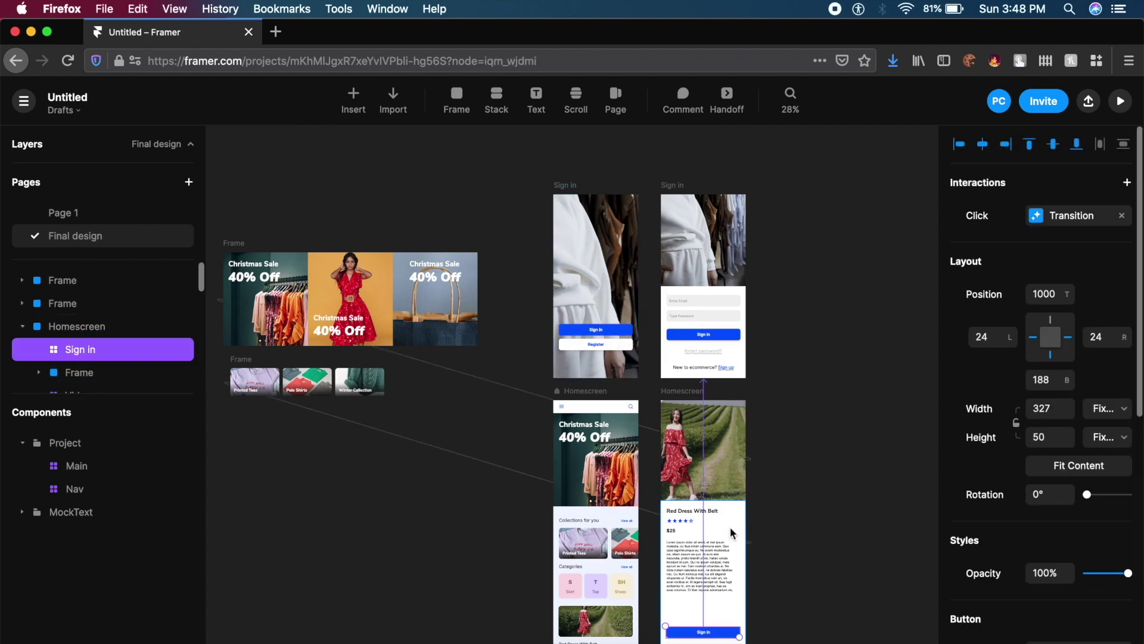
{"action": "scroll", "coordinate": [731, 527], "scroll_direction": "down", "scroll_amount": 2}
{"action": "scroll", "coordinate": [731, 527], "scroll_direction": "up", "scroll_amount": 3}
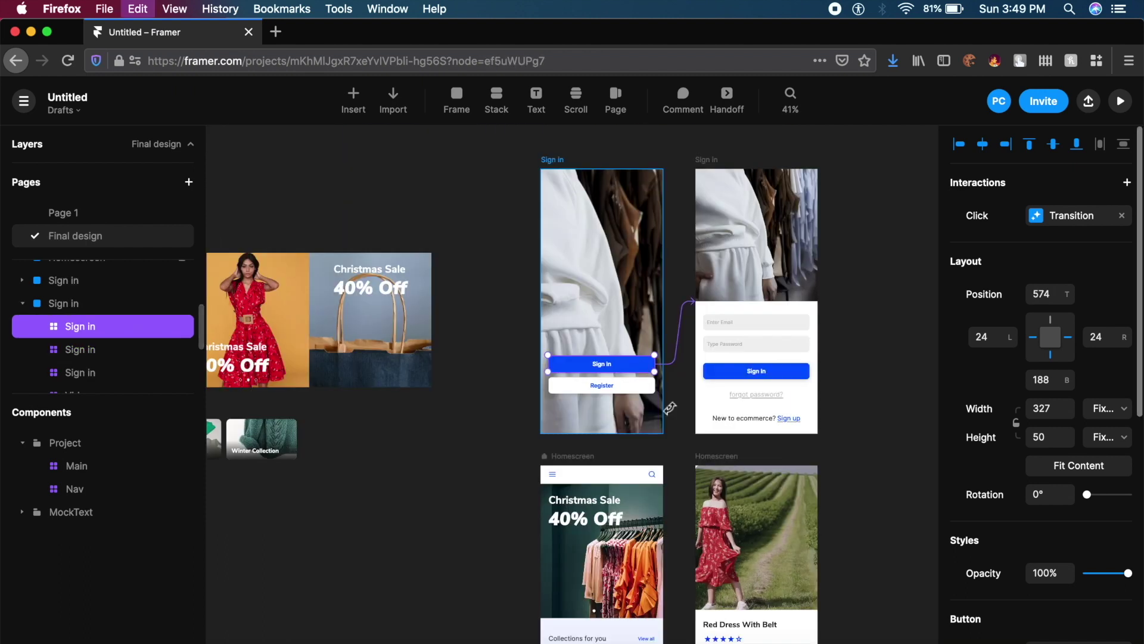
{"action": "scroll", "coordinate": [677, 435], "scroll_direction": "down", "scroll_amount": 1}
{"action": "scroll", "coordinate": [679, 417], "scroll_direction": "down", "scroll_amount": 6}
{"action": "left_click", "coordinate": [705, 391]}
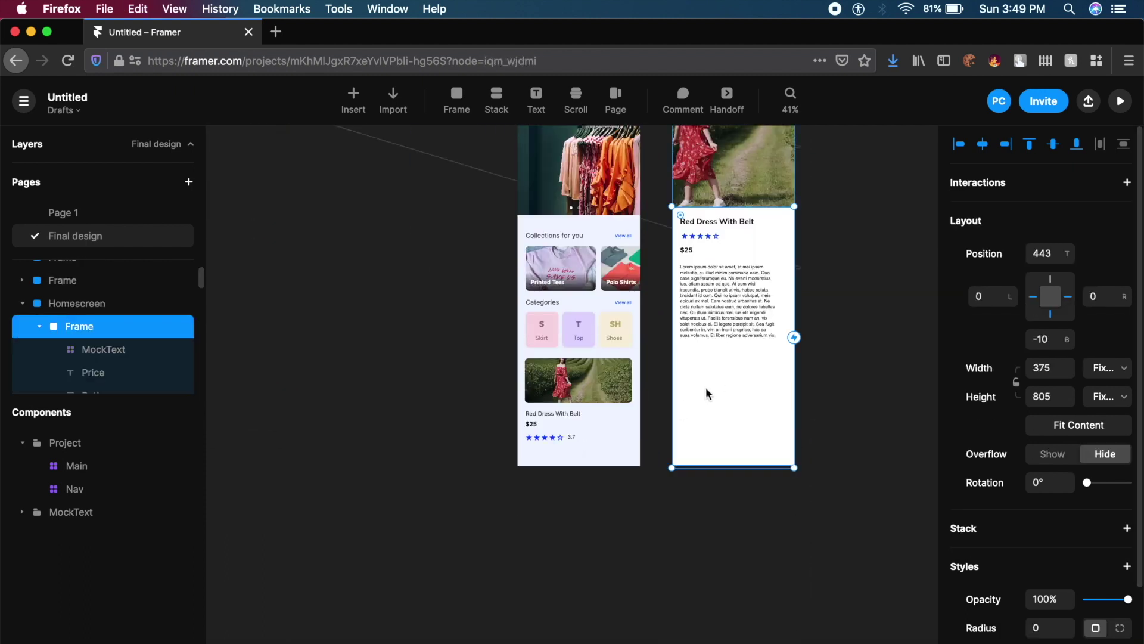
{"action": "key", "text": "super+v"}
Move the pasted button under the description and relabel it 'Buy Now'.
{"action": "left_click_drag", "start_coordinate": [736, 400], "coordinate": [740, 365]}
{"action": "scroll", "coordinate": [739, 361], "scroll_direction": "up", "scroll_amount": 5}
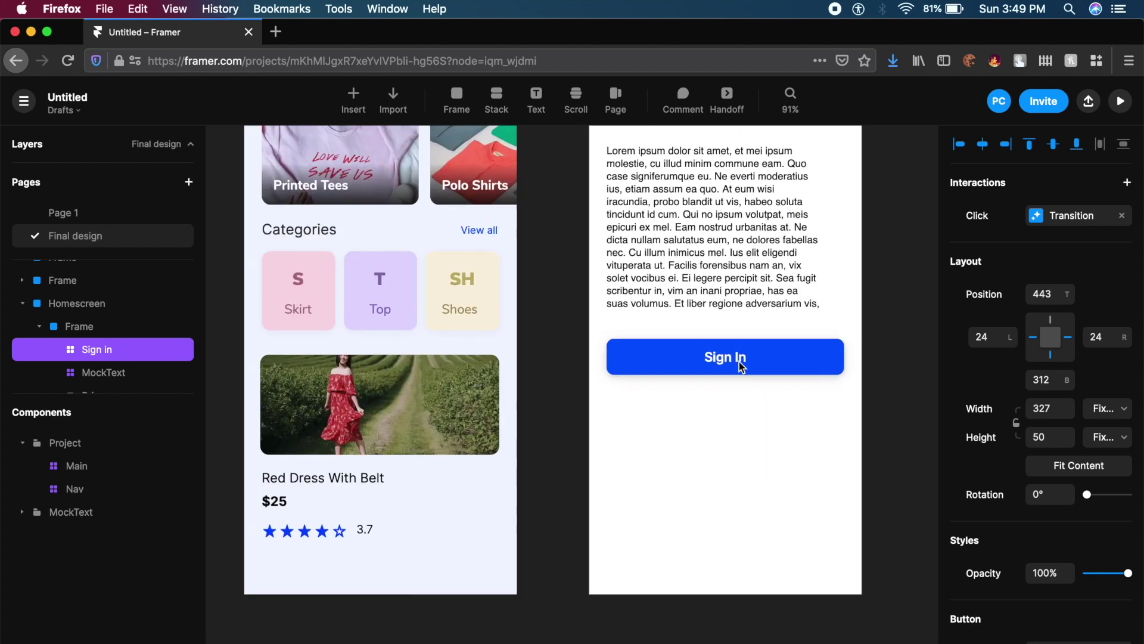
{"action": "scroll", "coordinate": [1042, 357], "scroll_direction": "down", "scroll_amount": 7}
{"action": "left_click", "coordinate": [1066, 232]}
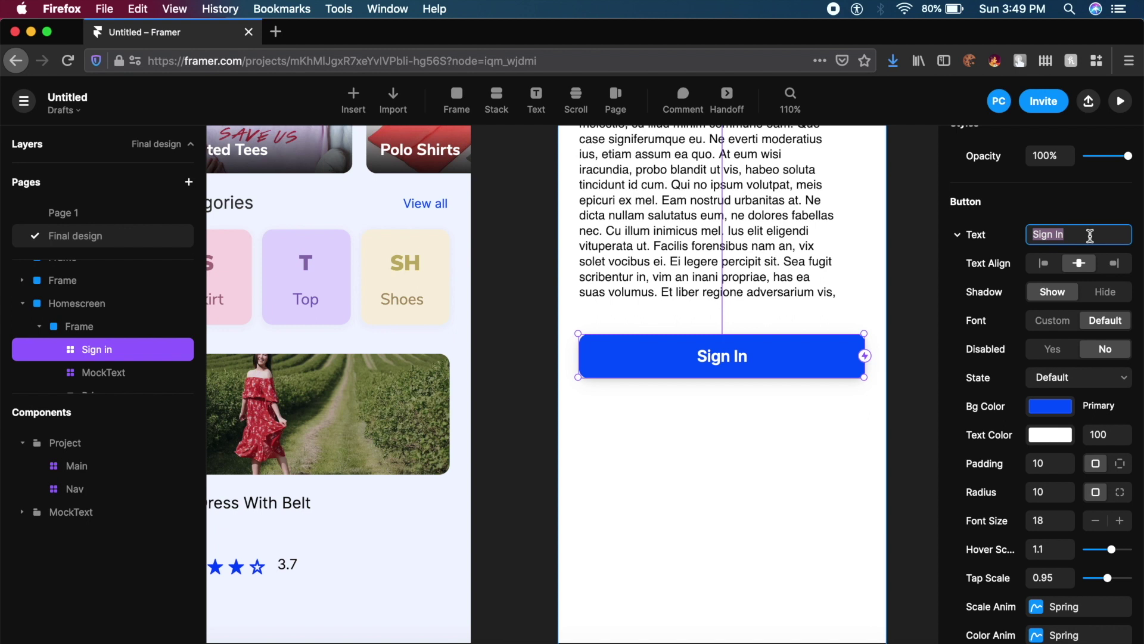
{"action": "type", "text": "Buy Now"}
{"action": "scroll", "coordinate": [723, 358], "scroll_direction": "down", "scroll_amount": 3}
Select the Red Dress With Belt title, star rating, $25 price, paragraph and Buy Now button.
{"action": "left_click", "coordinate": [745, 339]}
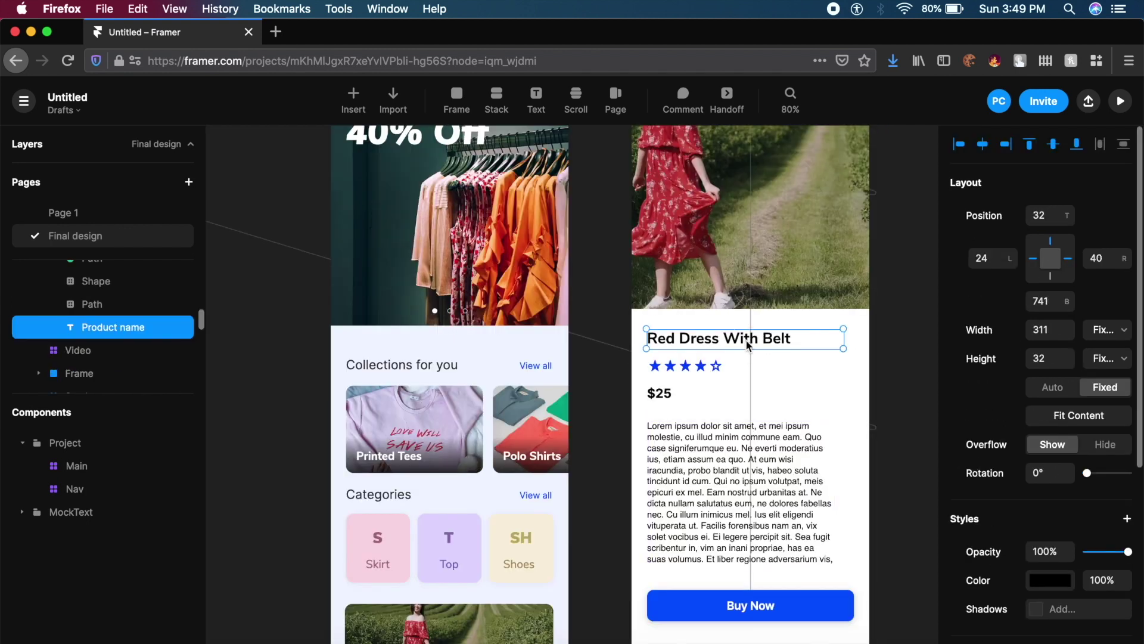
{"action": "left_click", "coordinate": [655, 367], "text": "shift"}
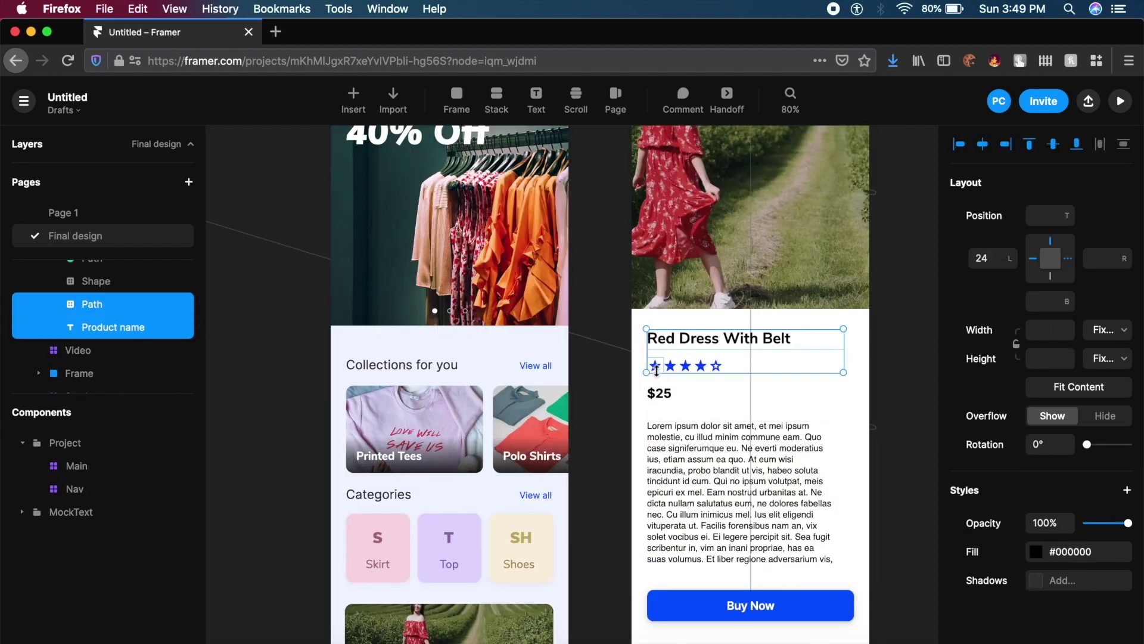
{"action": "left_click", "coordinate": [703, 365], "text": "shift"}
{"action": "left_click", "coordinate": [654, 393], "text": "shift"}
{"action": "left_click", "coordinate": [748, 496], "text": "shift"}
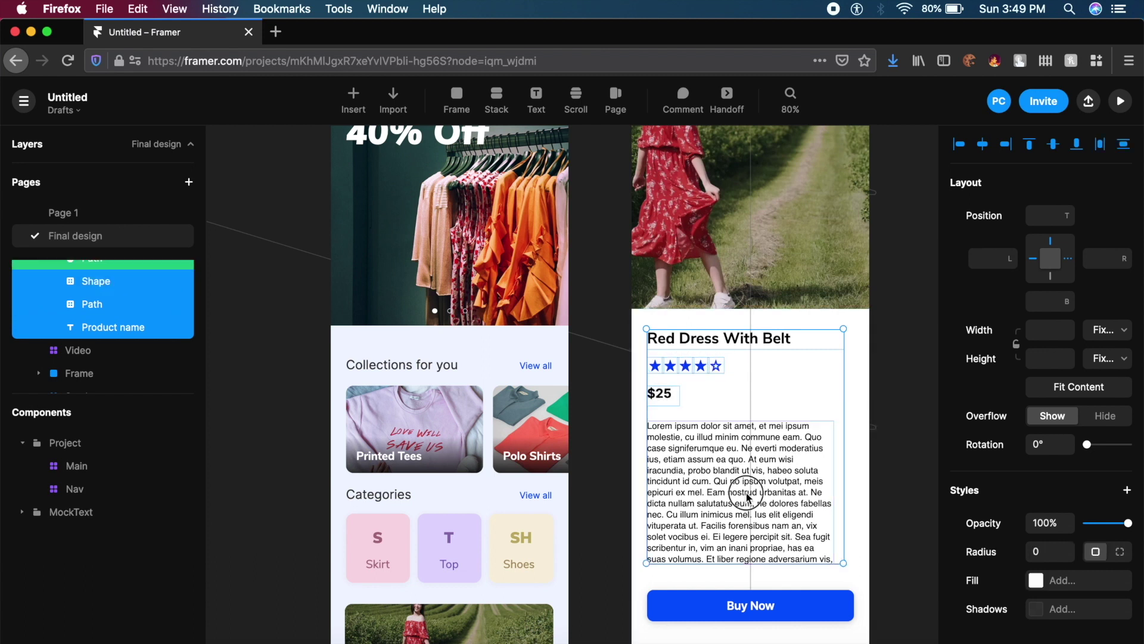
{"action": "left_click", "coordinate": [756, 608], "text": "shift"}
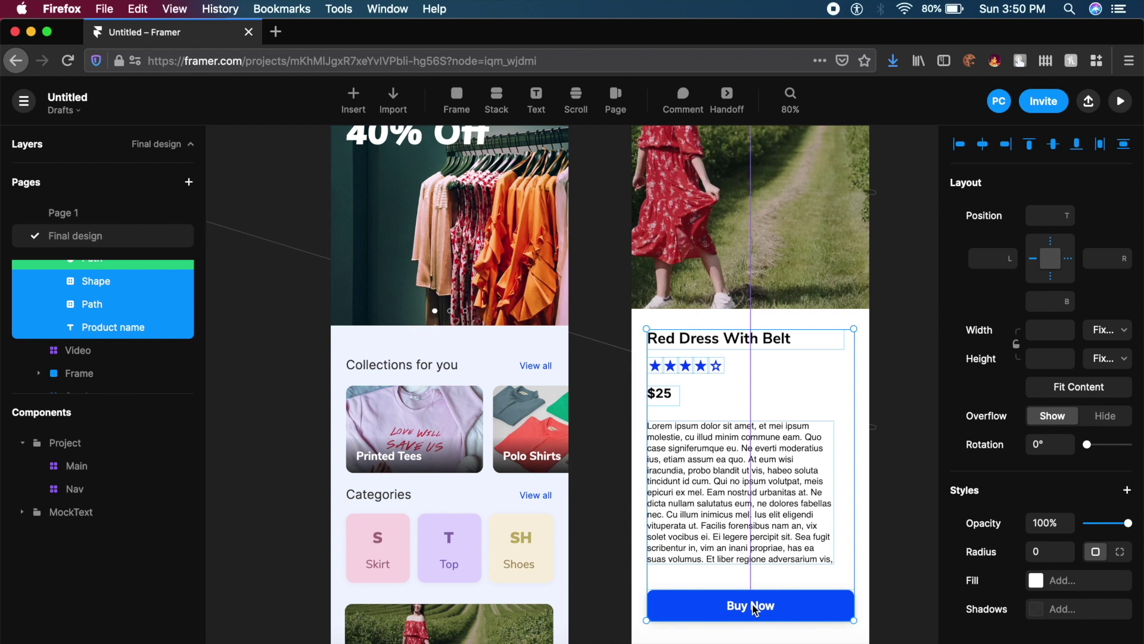
Paste the copied product details into the home screen and set their opacity to 0%.
{"action": "left_click", "coordinate": [870, 368]}
{"action": "scroll", "coordinate": [649, 429], "scroll_direction": "down", "scroll_amount": 5}
{"action": "scroll", "coordinate": [649, 429], "scroll_direction": "left", "scroll_amount": 2}
{"action": "key", "text": "super+v"}
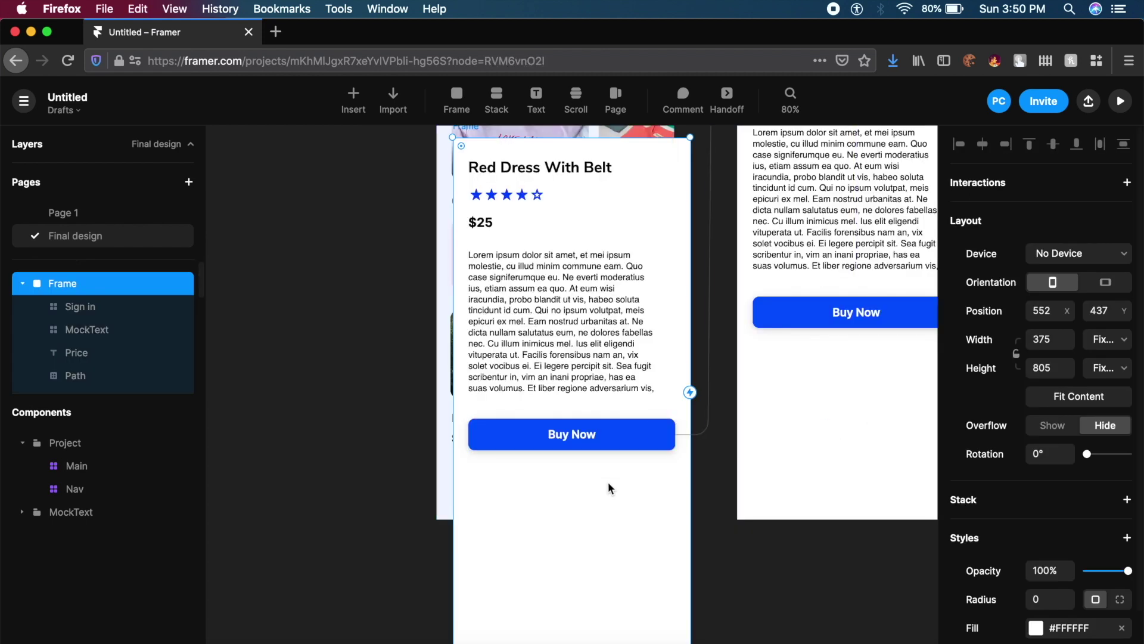
{"action": "left_click_drag", "start_coordinate": [599, 447], "coordinate": [638, 574]}
{"action": "left_click_drag", "start_coordinate": [1123, 601], "coordinate": [978, 597]}
{"action": "left_click", "coordinate": [676, 426]}
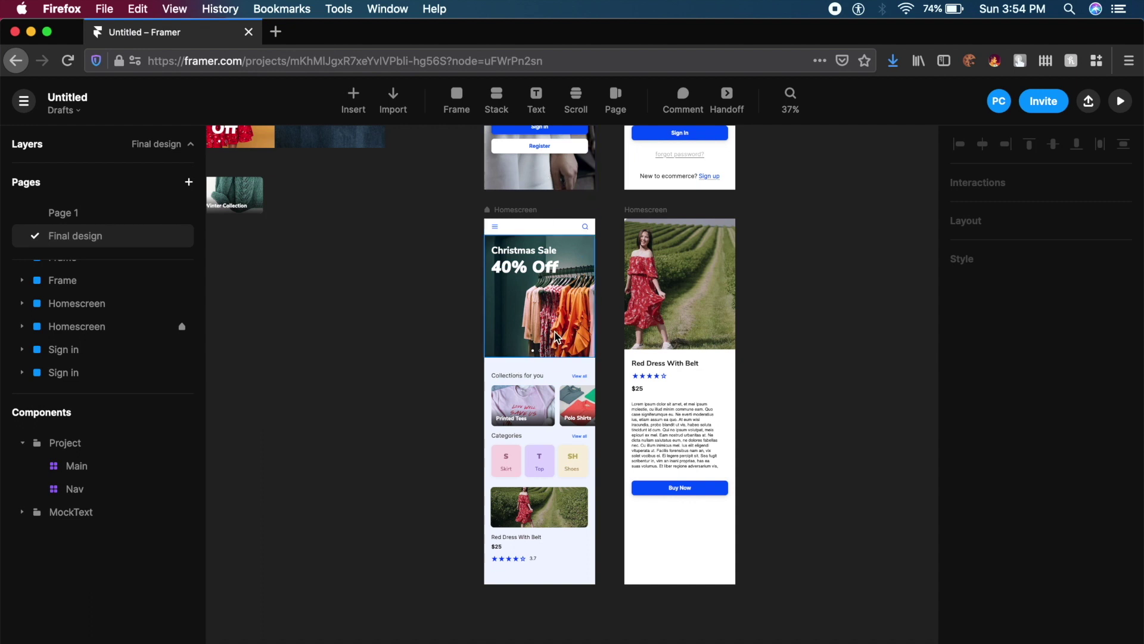
Draw a Scroll frame beside the screens and give it the sign-in screen's 375 width.
{"action": "left_click", "coordinate": [564, 105]}
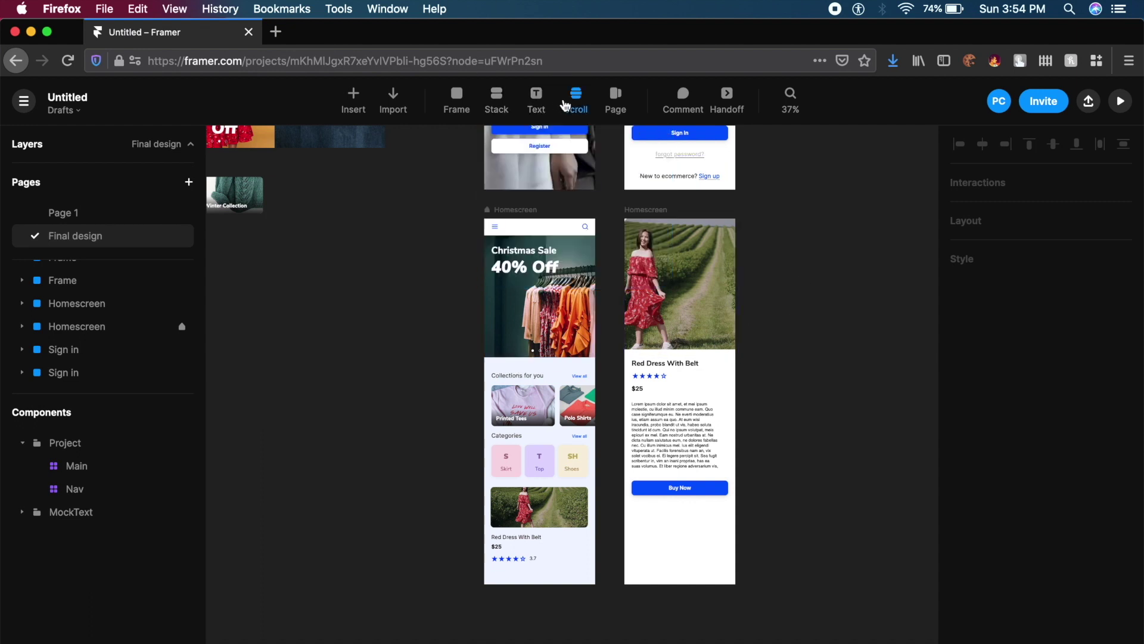
{"action": "left_click_drag", "start_coordinate": [756, 219], "coordinate": [853, 413]}
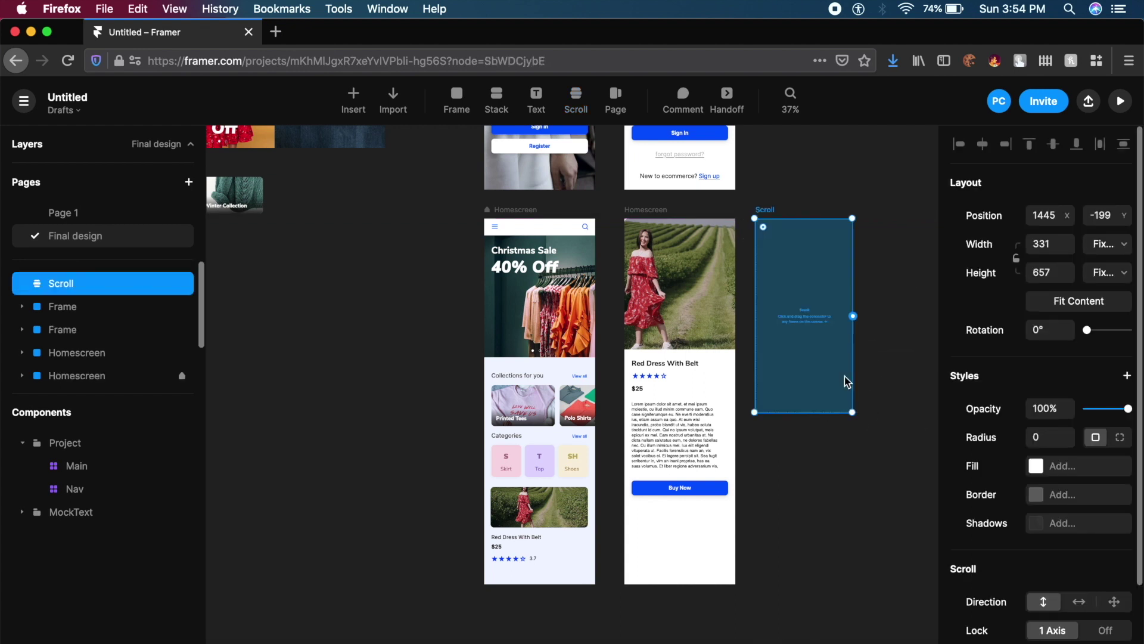
{"action": "left_click", "coordinate": [648, 214]}
{"action": "scroll", "coordinate": [574, 191], "scroll_direction": "up", "scroll_amount": 5}
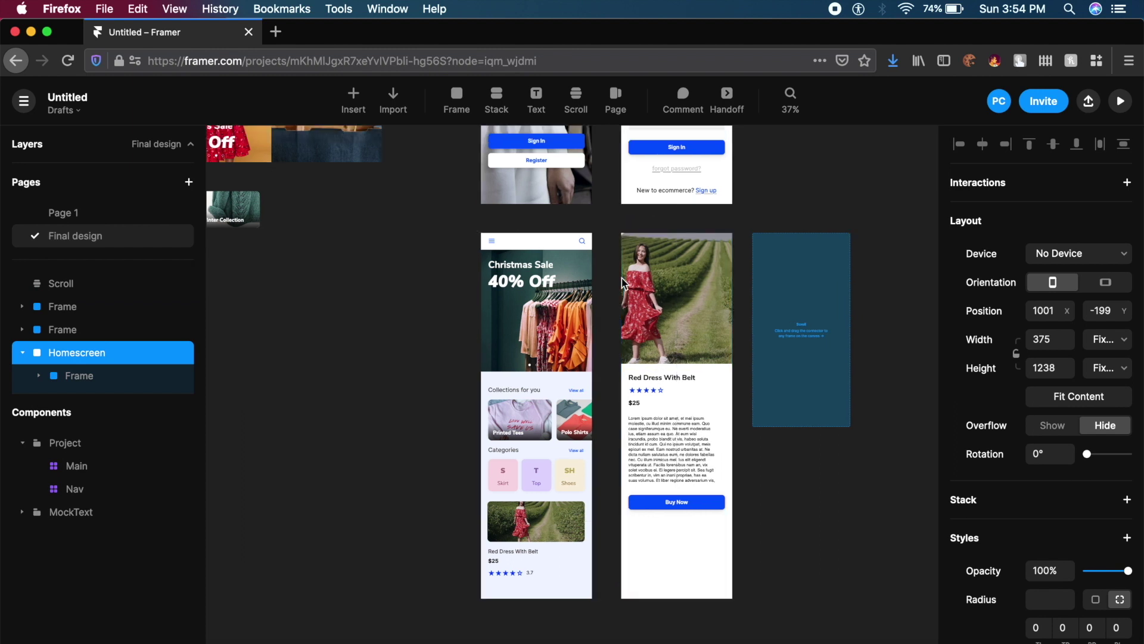
{"action": "left_click", "coordinate": [488, 136]}
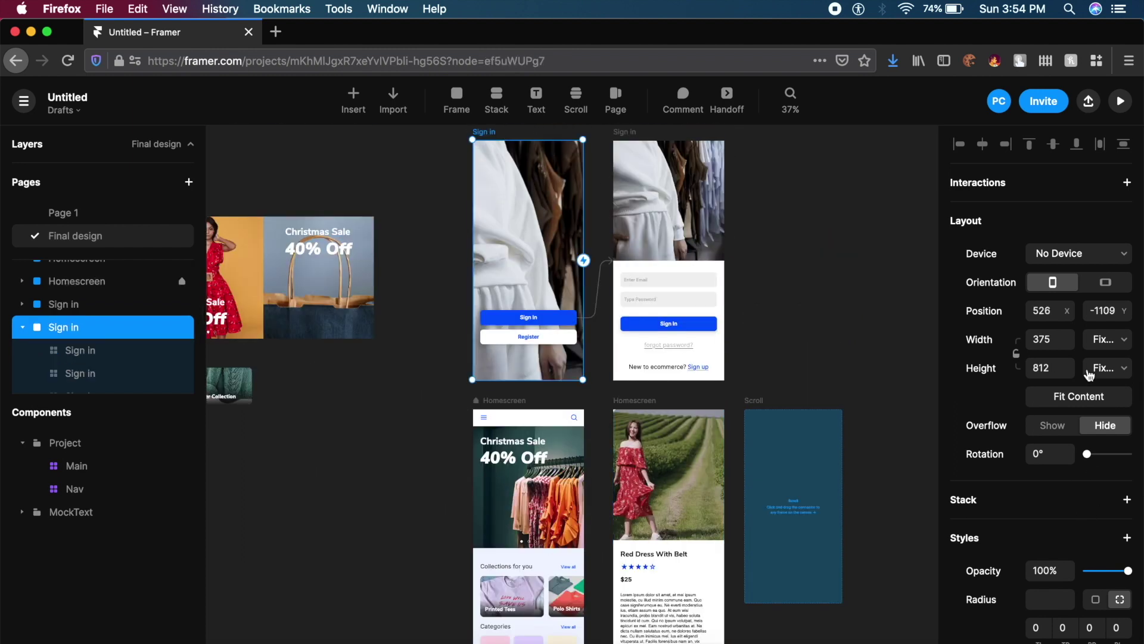
{"action": "left_click", "coordinate": [1058, 344]}
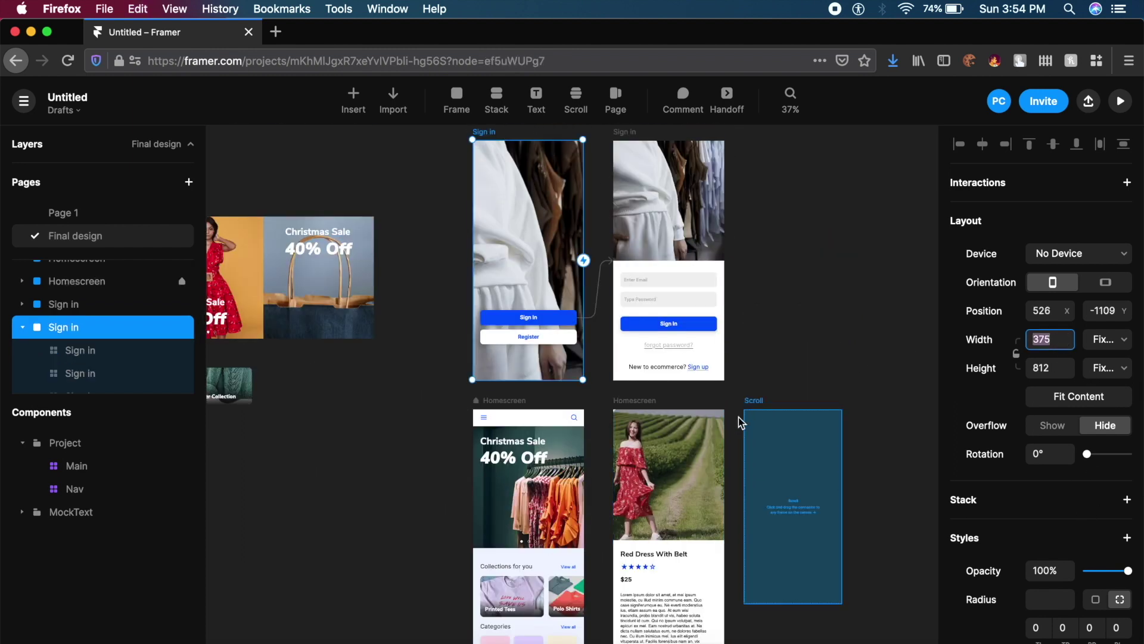
{"action": "left_click", "coordinate": [755, 407]}
{"action": "left_click", "coordinate": [1049, 244]}
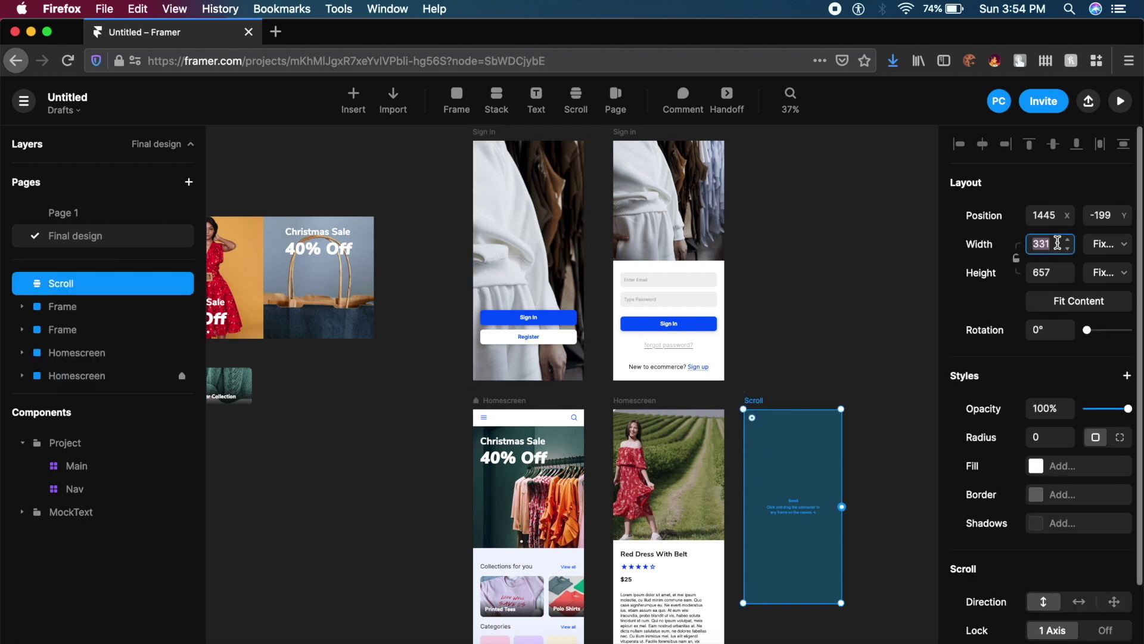
{"action": "type", "text": "375"}
{"action": "key", "text": "Return"}
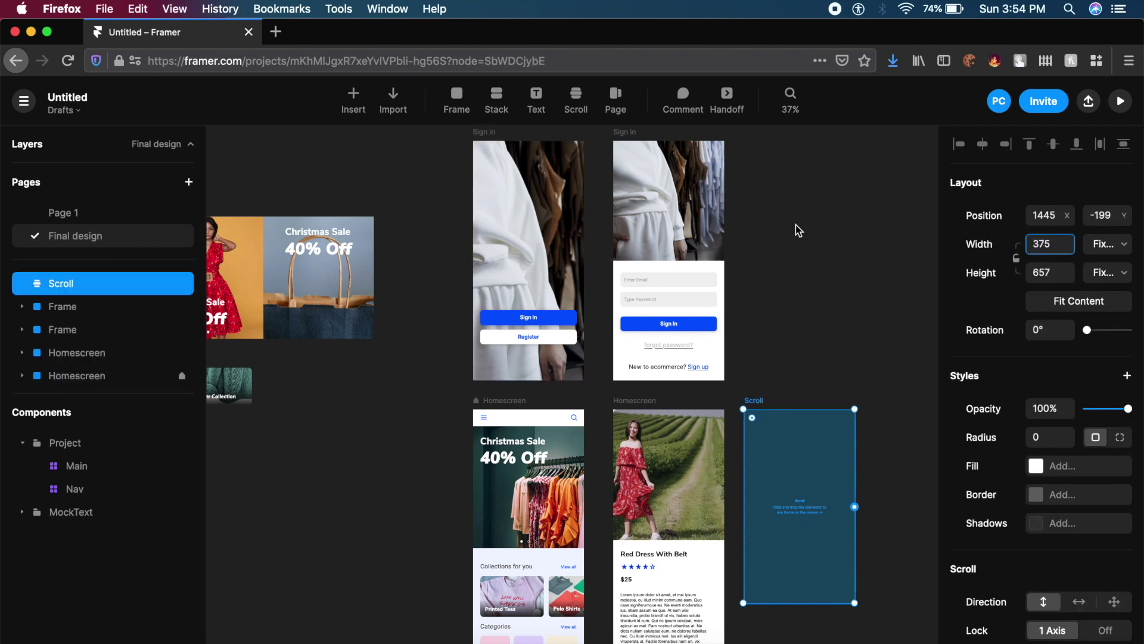
Set the Scroll frame's height to 812 to match the sign-in screen.
{"action": "left_click", "coordinate": [638, 143]}
{"action": "left_click", "coordinate": [1041, 366]}
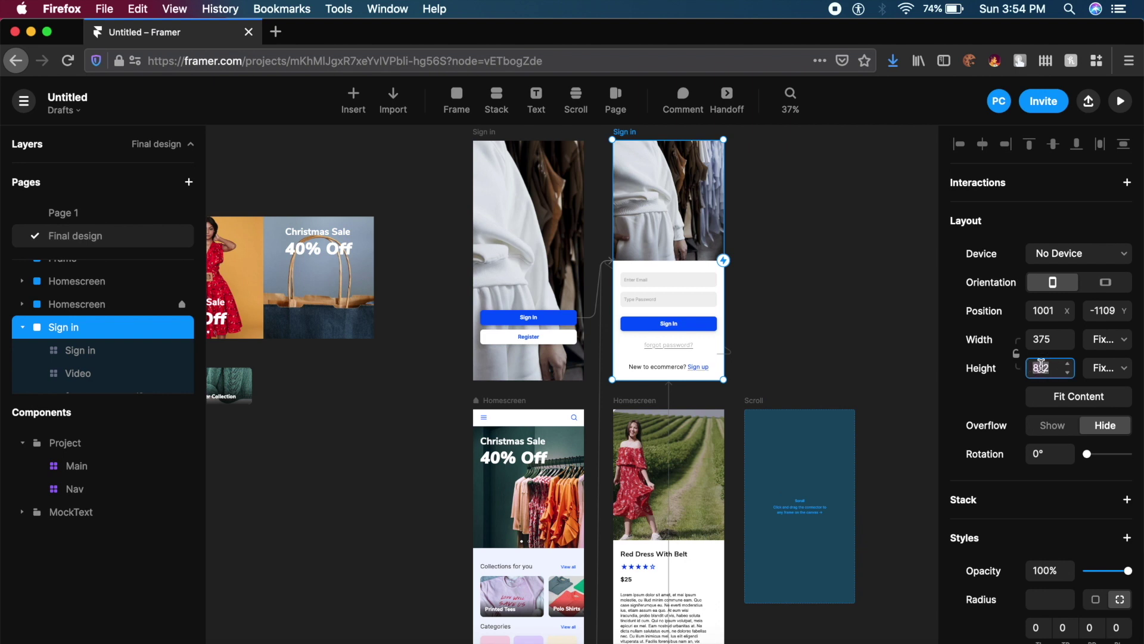
{"action": "left_click", "coordinate": [756, 401]}
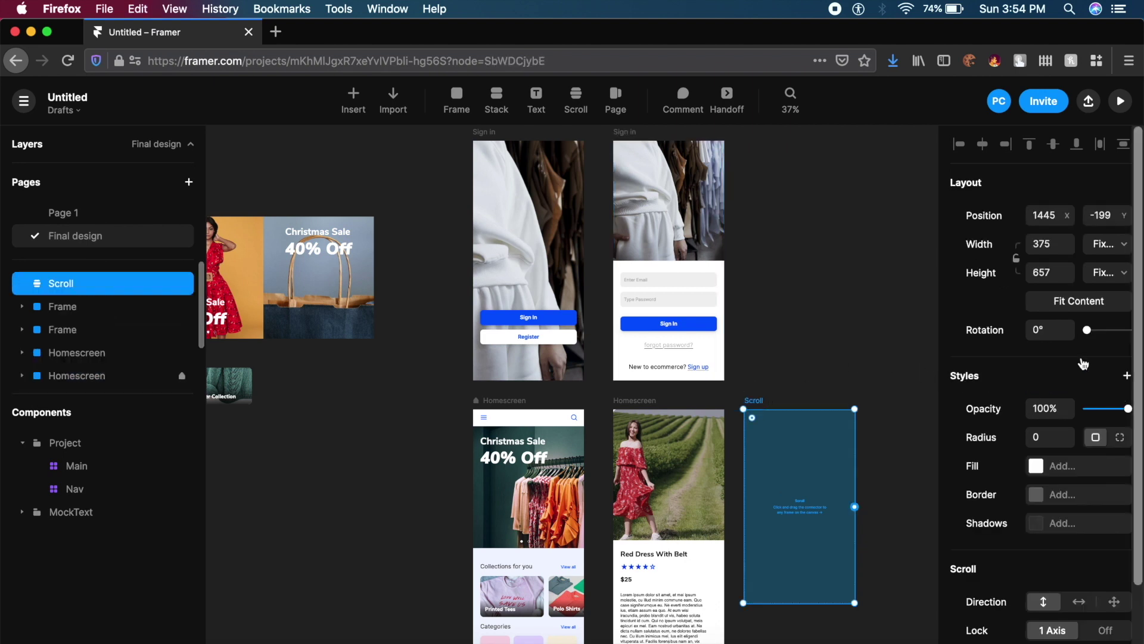
{"action": "left_click", "coordinate": [1049, 267]}
{"action": "type", "text": "812"}
{"action": "key", "text": "Return"}
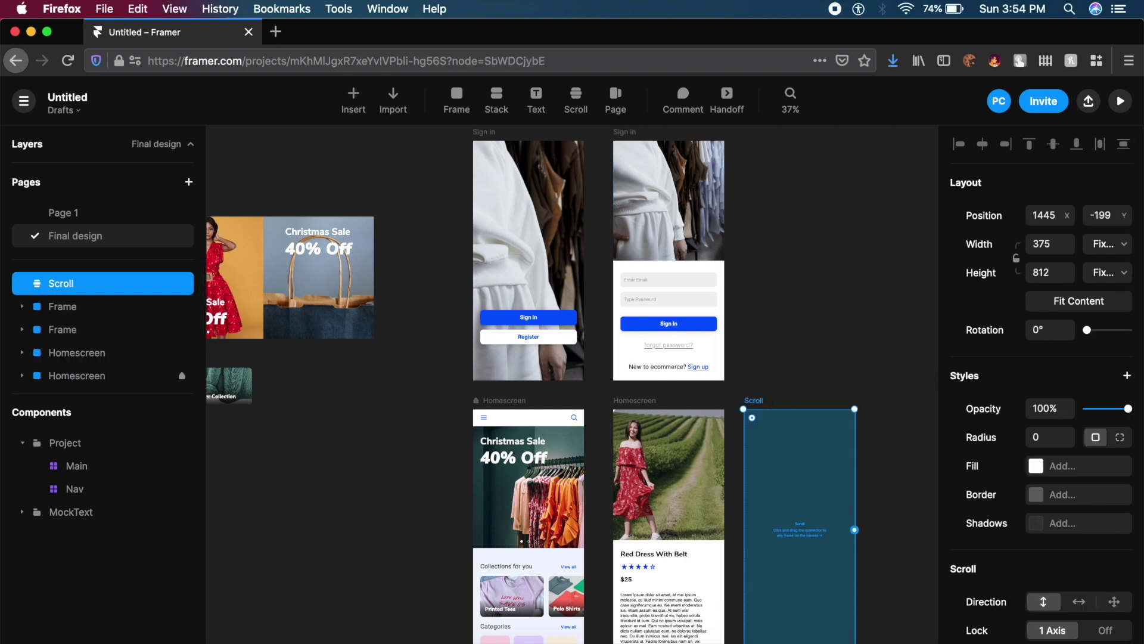
{"action": "scroll", "coordinate": [798, 429], "scroll_direction": "down", "scroll_amount": 3}
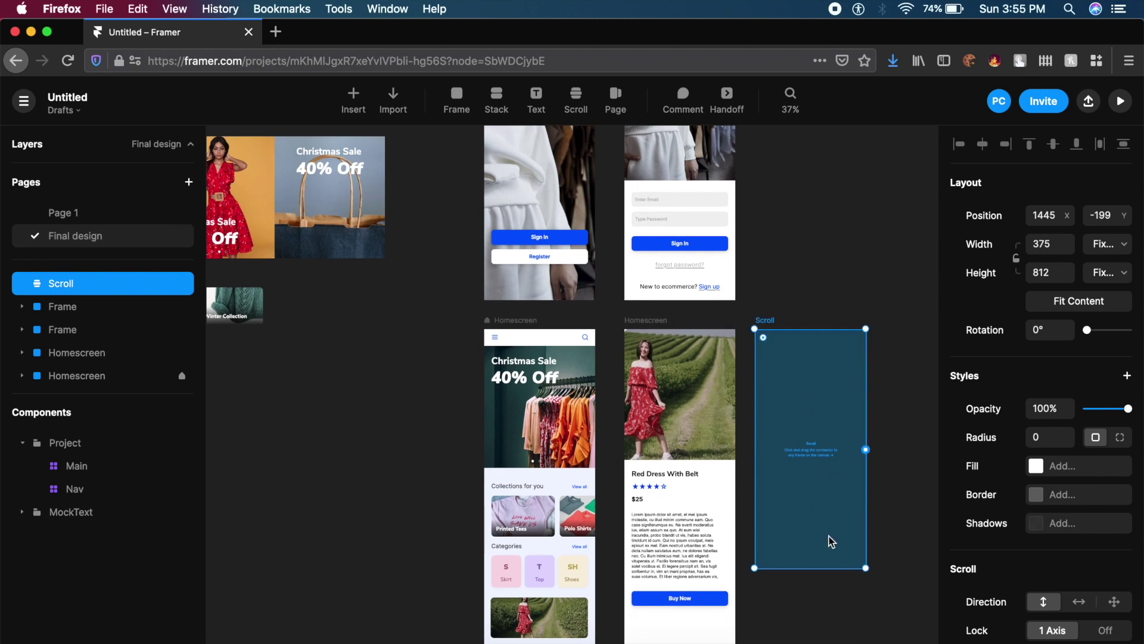
Set the Scroll frame's content to the Christmas Sale Homescreen.
{"action": "scroll", "coordinate": [1060, 566], "scroll_direction": "down", "scroll_amount": 3}
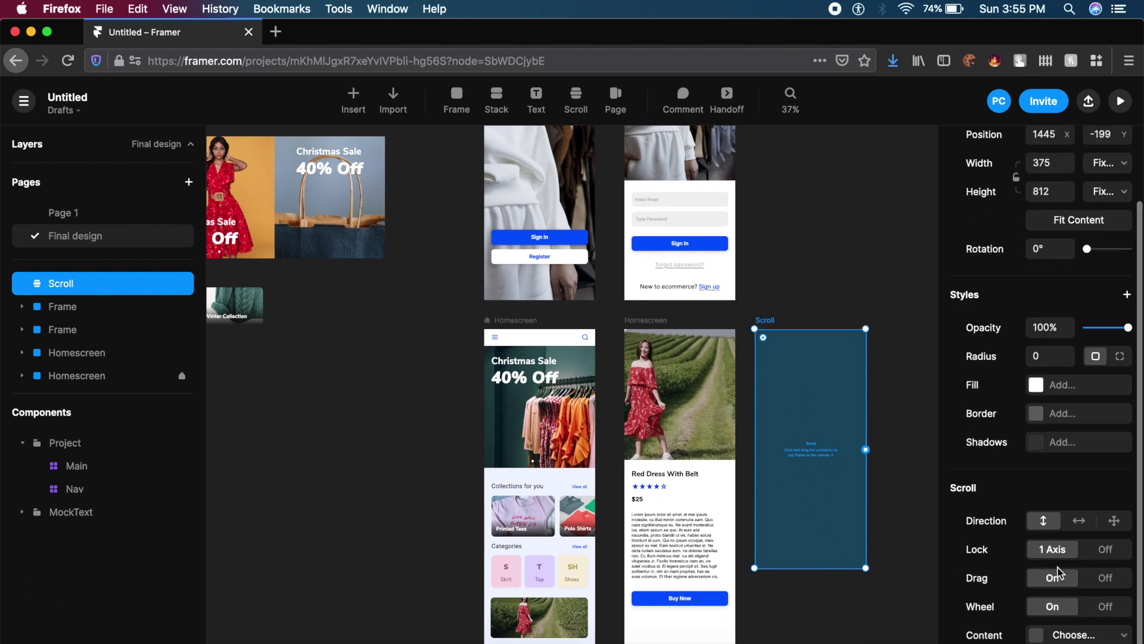
{"action": "left_click", "coordinate": [1102, 640]}
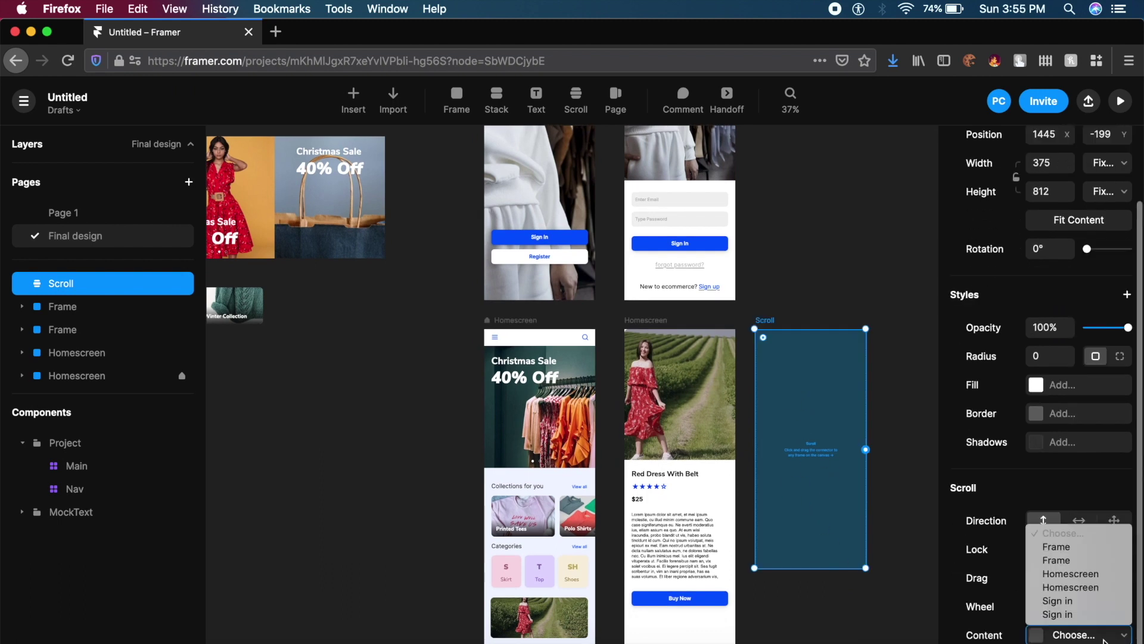
{"action": "left_click", "coordinate": [1112, 581]}
{"action": "left_click", "coordinate": [1093, 633]}
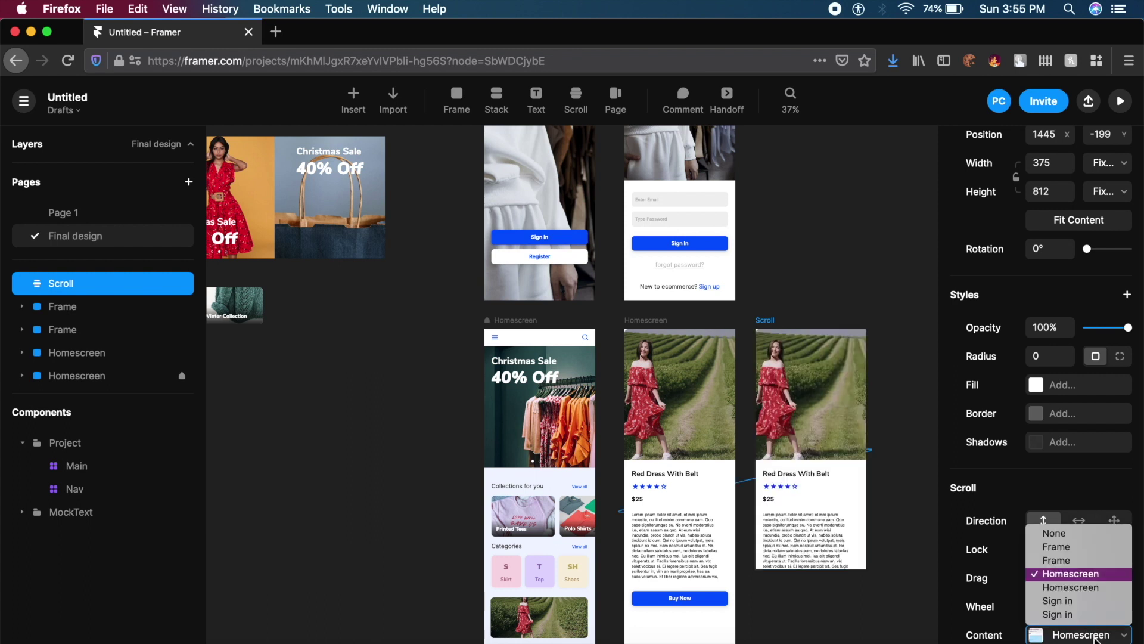
{"action": "left_click", "coordinate": [1096, 578]}
{"action": "left_click", "coordinate": [1074, 636]}
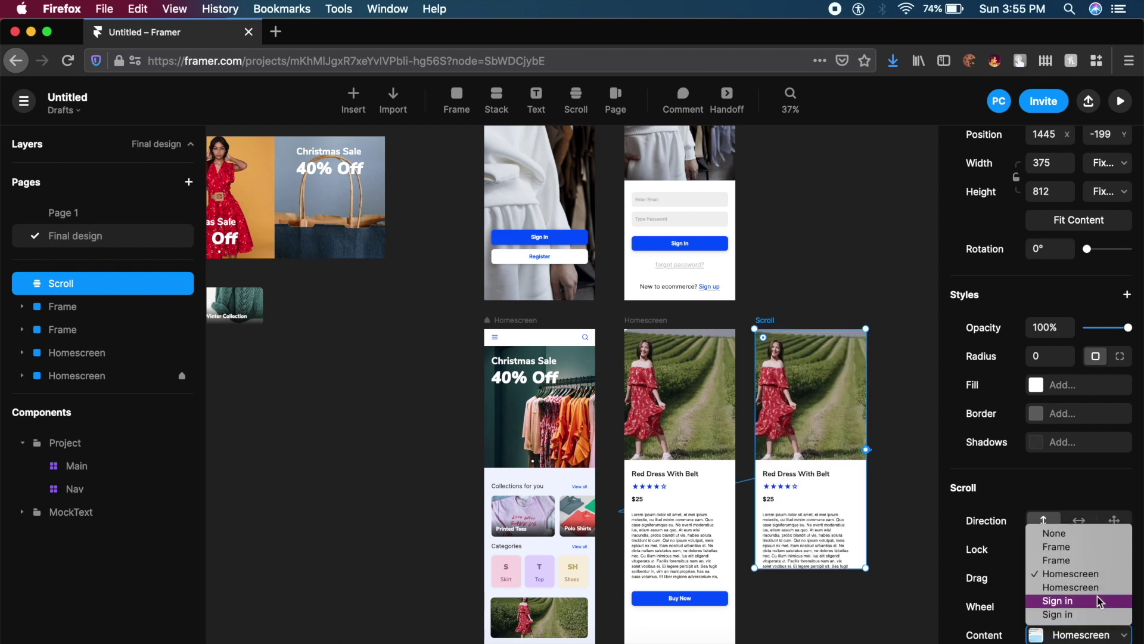
{"action": "left_click", "coordinate": [1071, 587]}
{"action": "left_click", "coordinate": [766, 302]}
{"action": "left_click", "coordinate": [767, 320]}
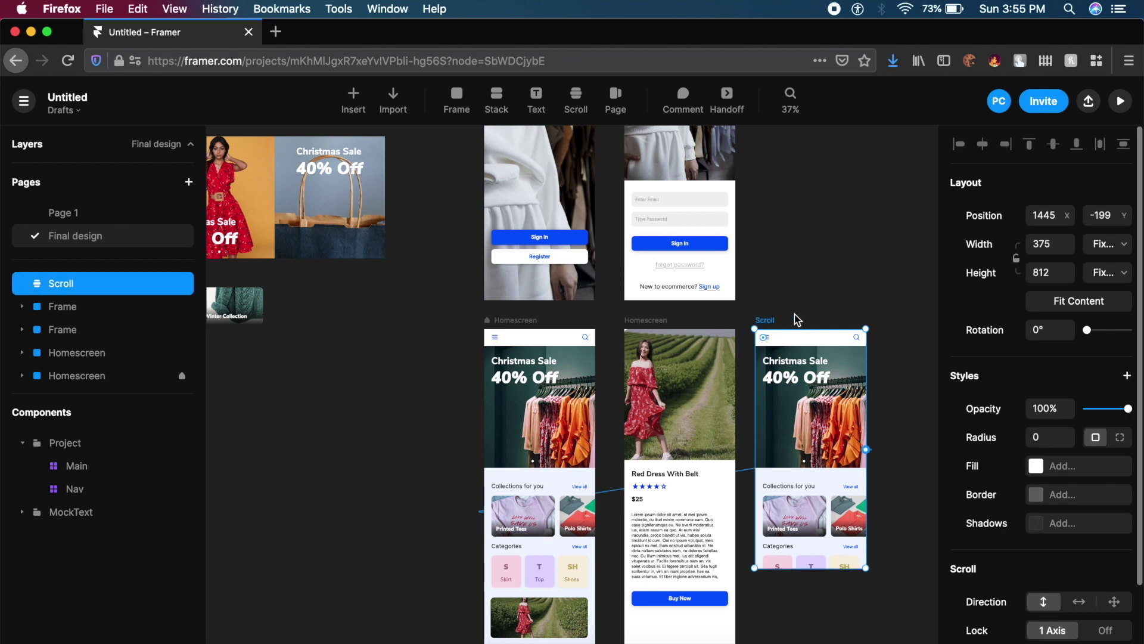
Duplicate the Scroll frame with Cmd+D and set the copy's content to the Red Dress With Belt page.
{"action": "left_click", "coordinate": [653, 323]}
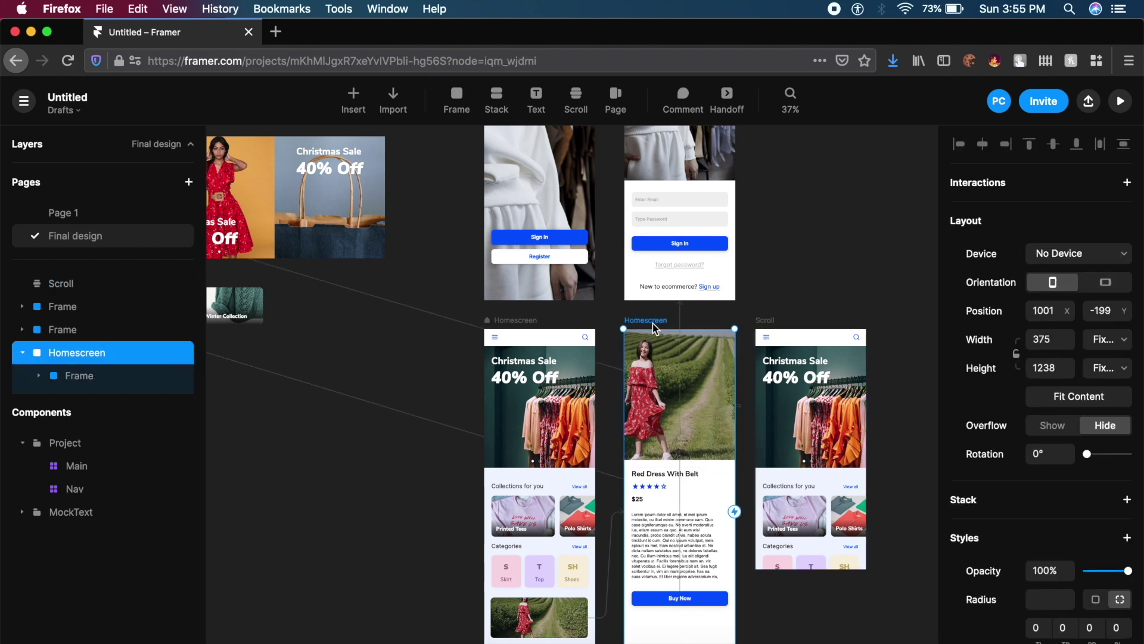
{"action": "left_click", "coordinate": [526, 323]}
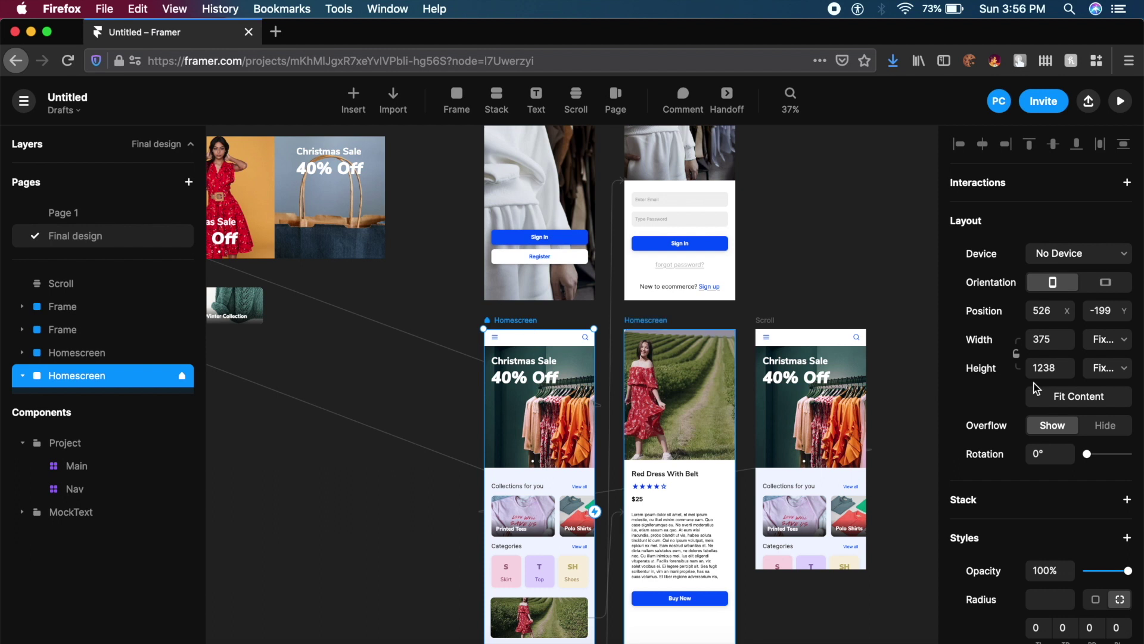
{"action": "scroll", "coordinate": [754, 298], "scroll_direction": "down", "scroll_amount": 2}
{"action": "left_click", "coordinate": [754, 256]}
{"action": "left_click", "coordinate": [775, 269]}
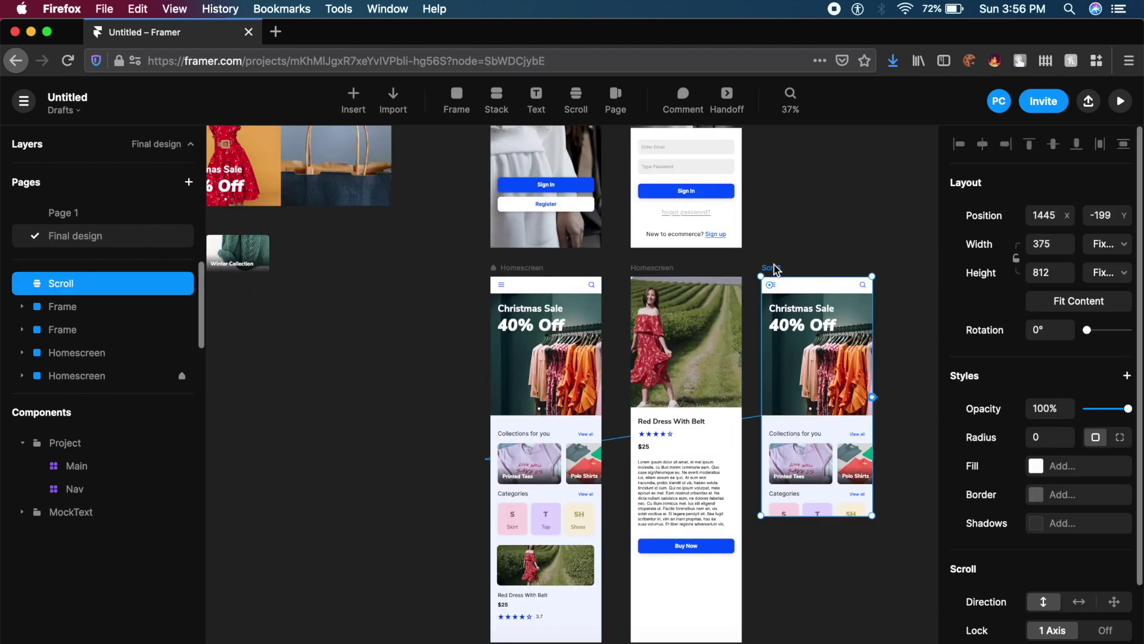
{"action": "key", "text": "super+d"}
{"action": "scroll", "coordinate": [613, 249], "scroll_direction": "left", "scroll_amount": 3}
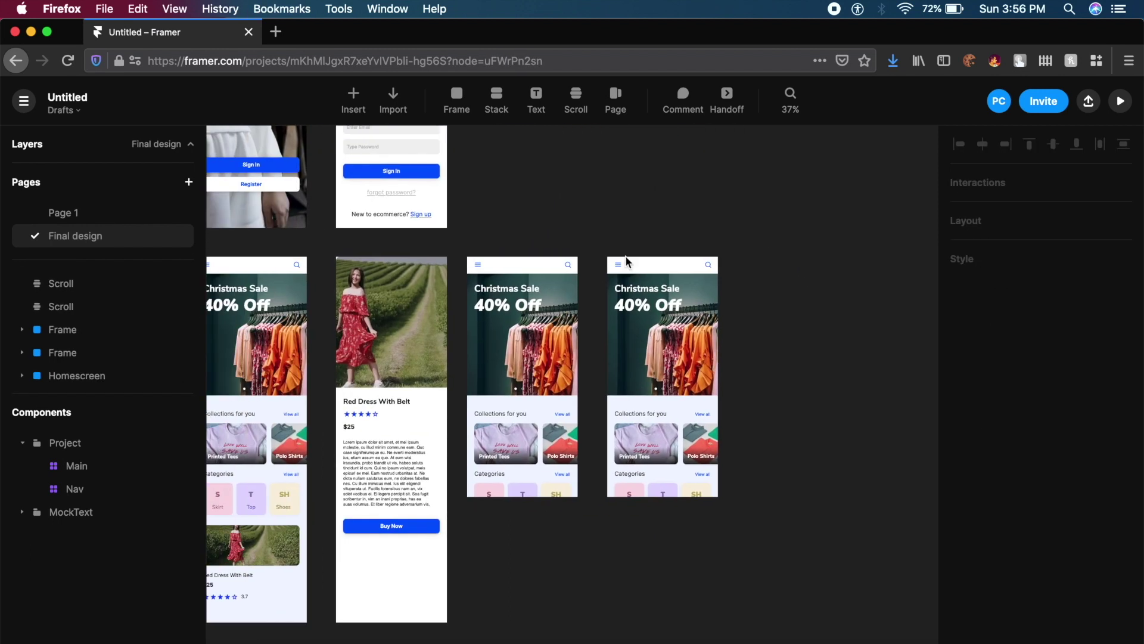
{"action": "left_click", "coordinate": [614, 248]}
{"action": "left_click_drag", "start_coordinate": [612, 249], "coordinate": [608, 249]}
{"action": "scroll", "coordinate": [1097, 461], "scroll_direction": "down", "scroll_amount": 3}
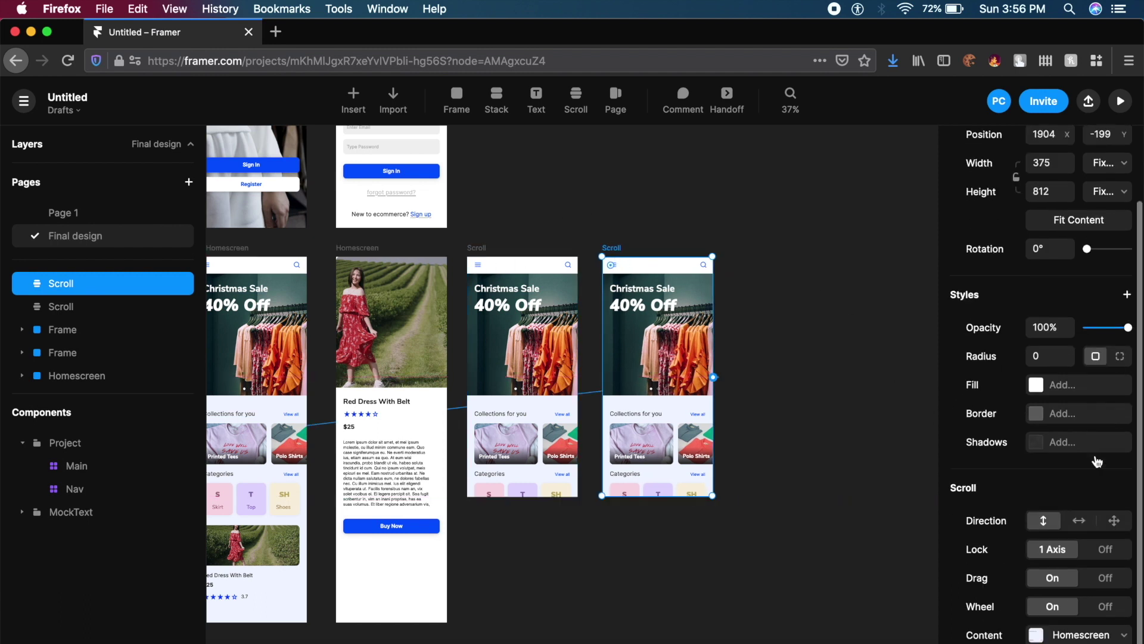
{"action": "left_click", "coordinate": [1094, 637]}
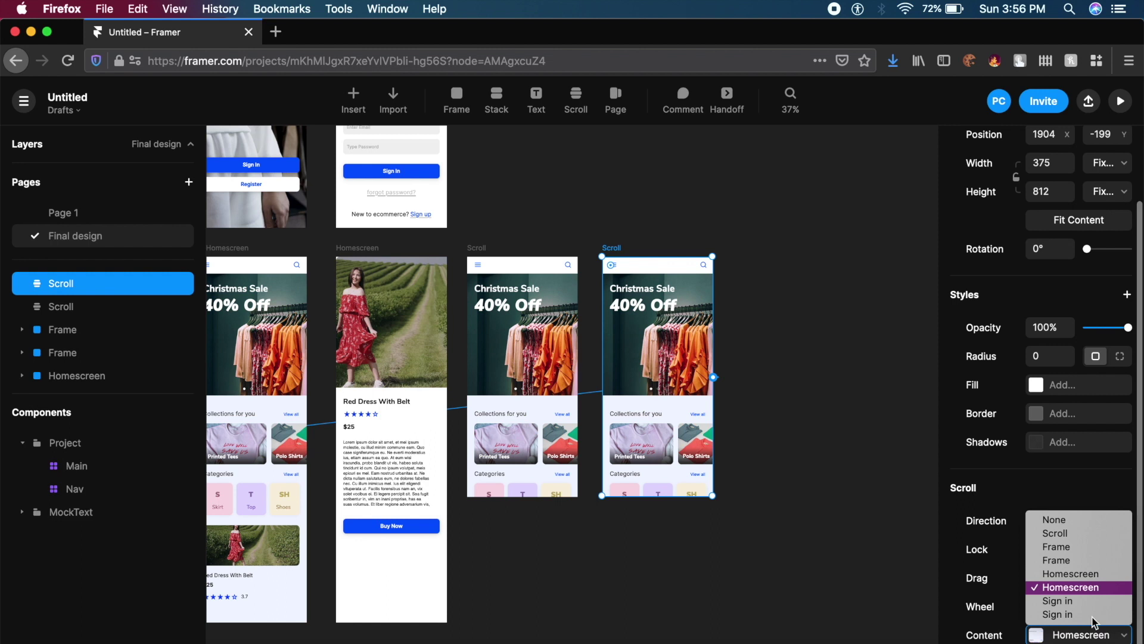
{"action": "left_click", "coordinate": [1091, 574]}
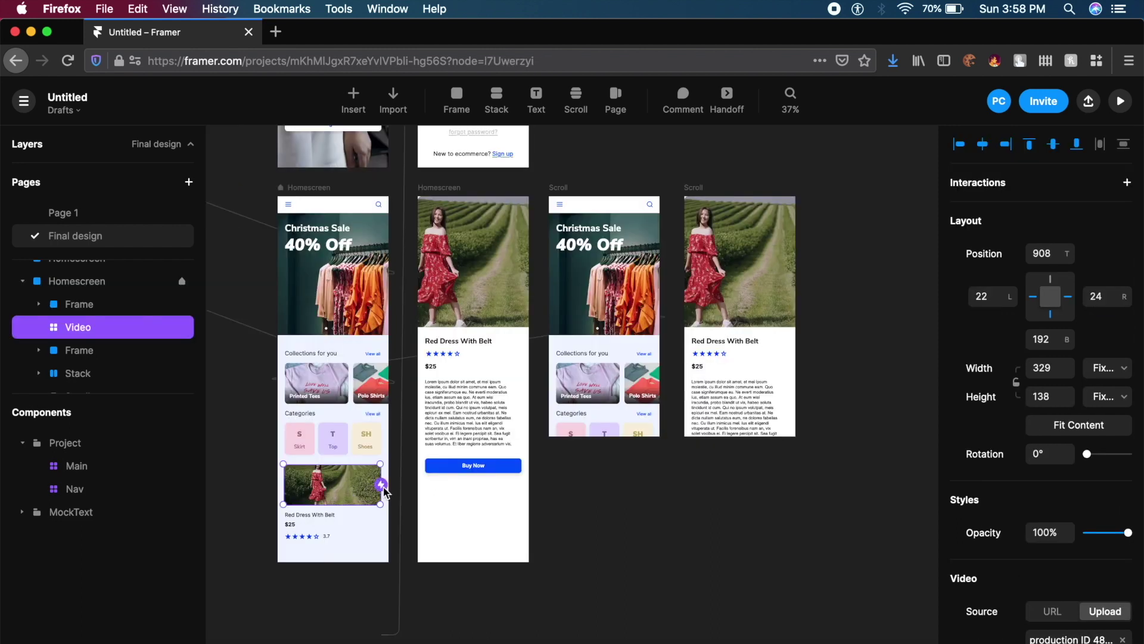
Link the dress video to the second Scroll frame with a Click trigger.
{"action": "left_click_drag", "start_coordinate": [381, 485], "coordinate": [473, 381]}
{"action": "left_click_drag", "start_coordinate": [592, 400], "coordinate": [715, 330]}
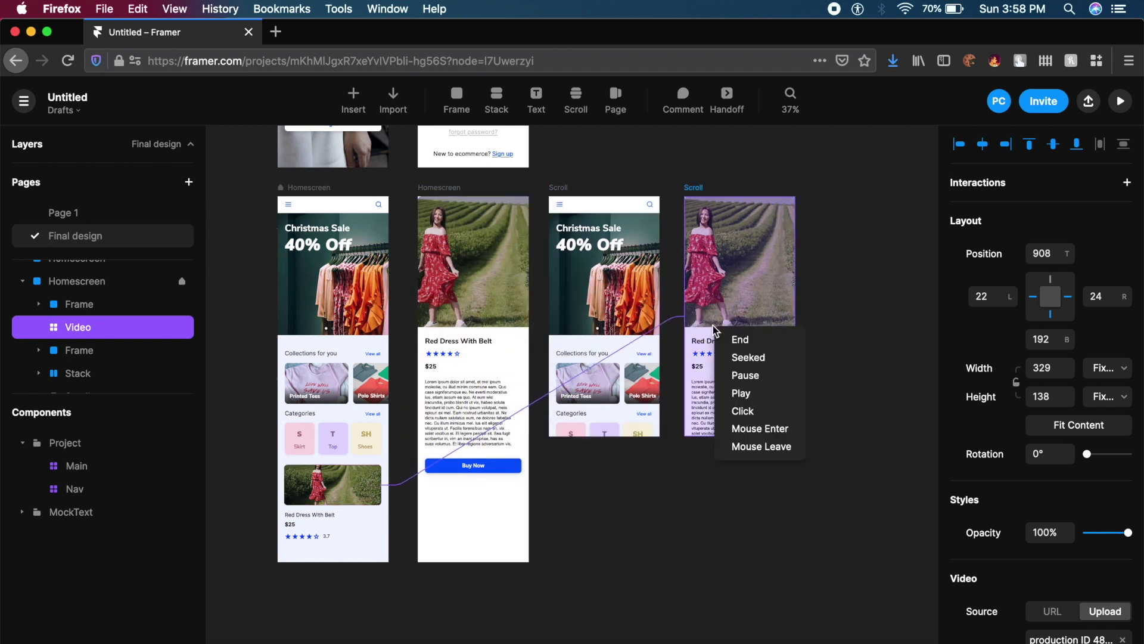
{"action": "left_click", "coordinate": [755, 412]}
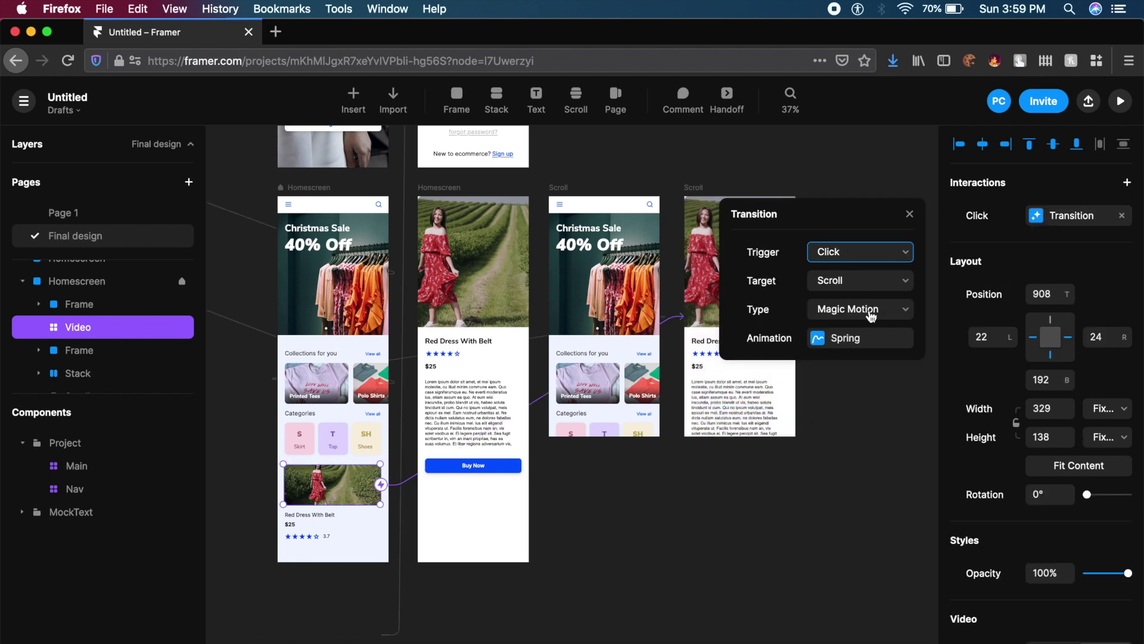
Change the transition's animation from spring to Ease with a 0.6 s duration.
{"action": "left_click", "coordinate": [857, 337]}
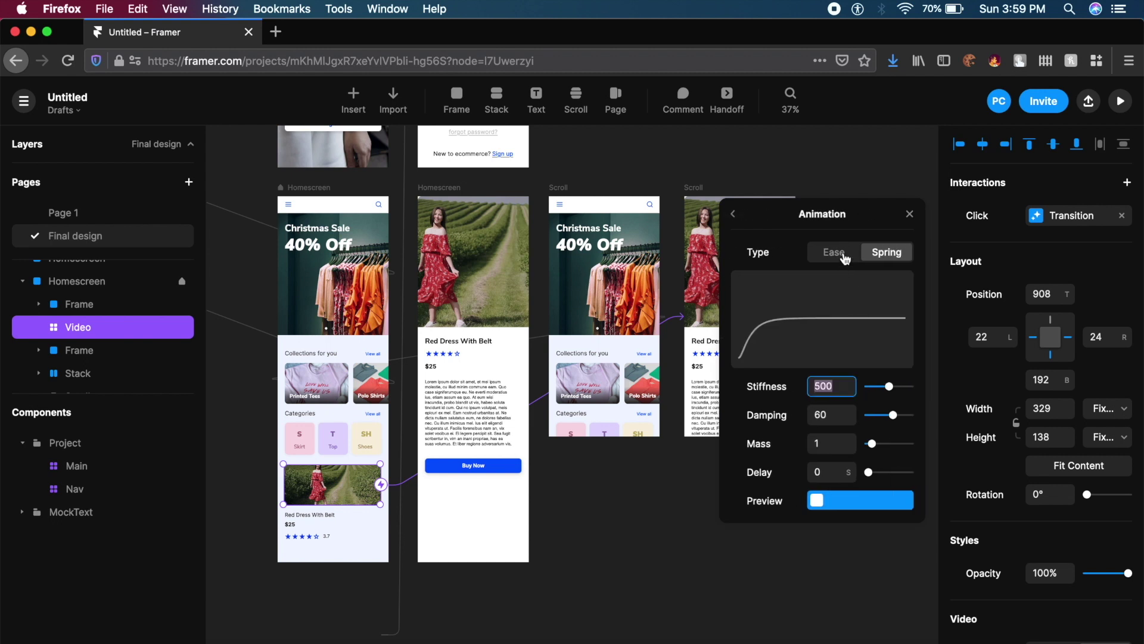
{"action": "left_click", "coordinate": [841, 253]}
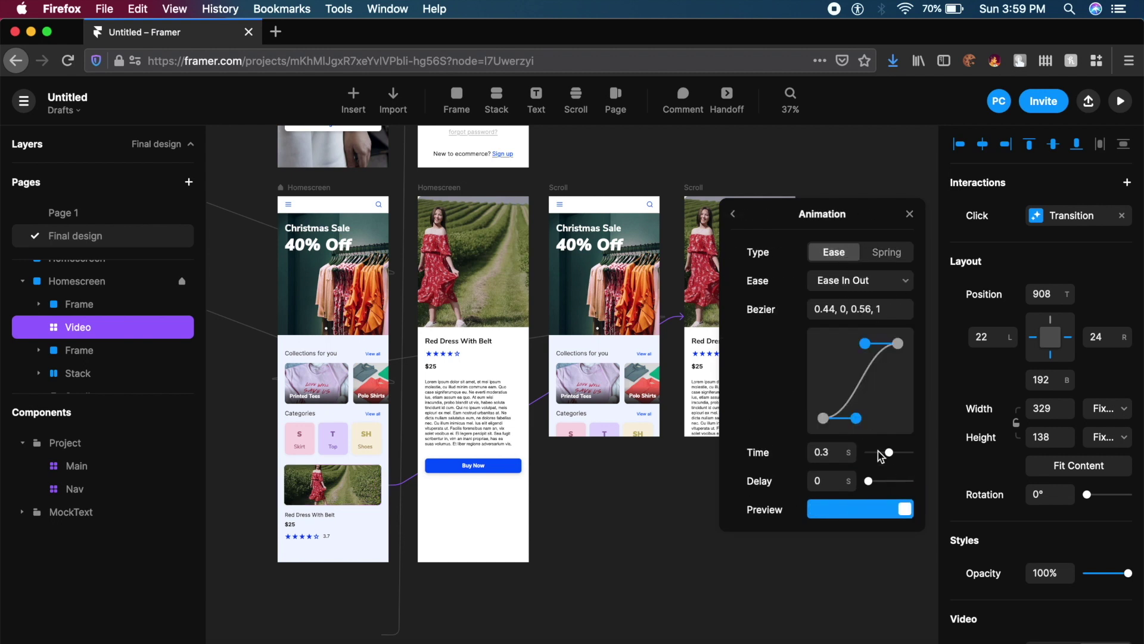
{"action": "left_click", "coordinate": [830, 450]}
{"action": "type", "text": "0."}
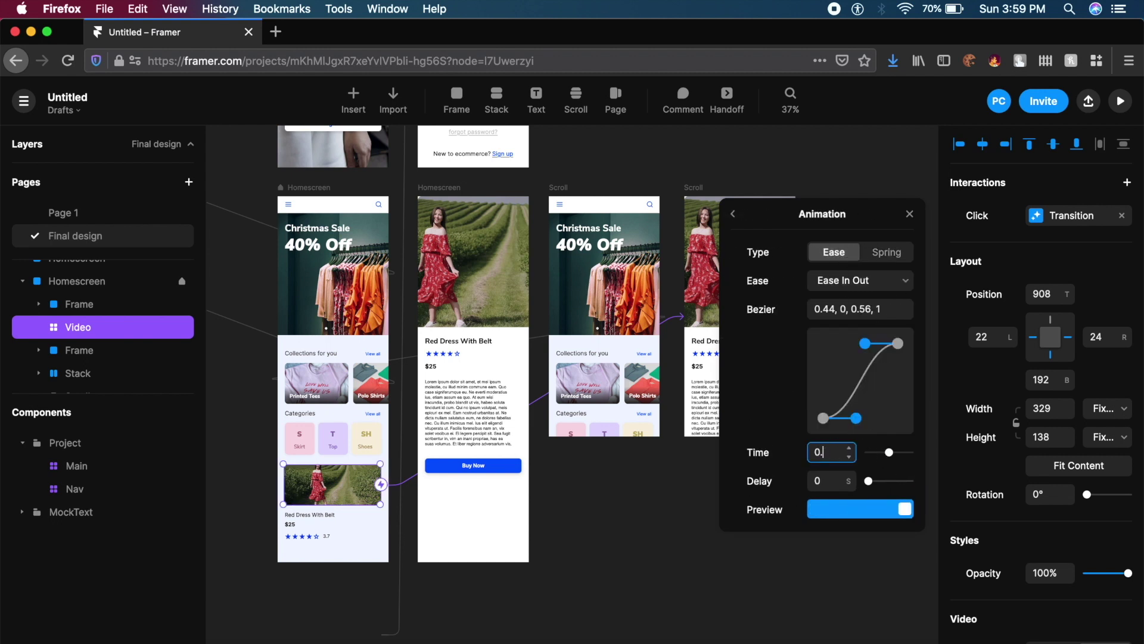
{"action": "type", "text": "6"}
{"action": "left_click", "coordinate": [656, 481]}
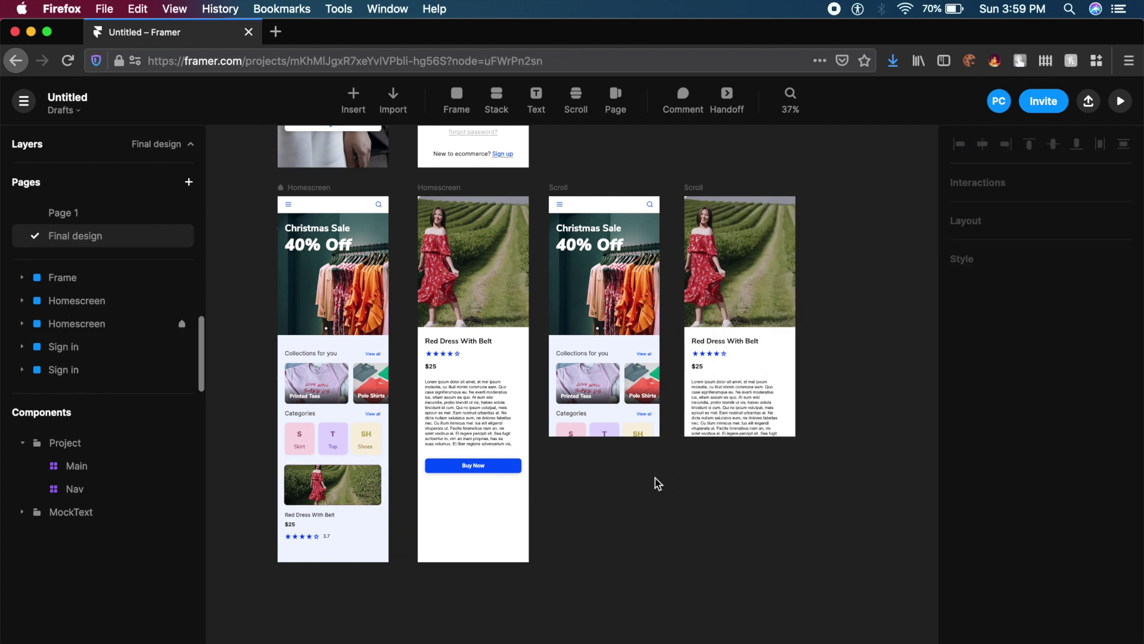
Preview the homescreen Scroll frame, scroll through it, and tap the dress card to open its detail page.
{"action": "left_click", "coordinate": [561, 188]}
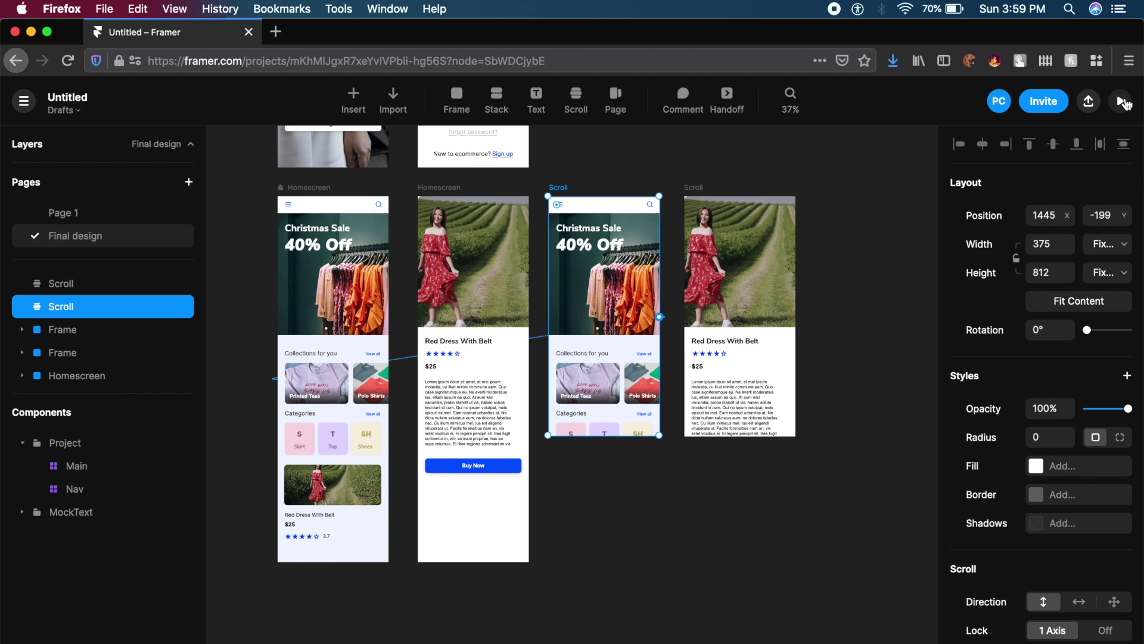
{"action": "left_click", "coordinate": [1121, 101]}
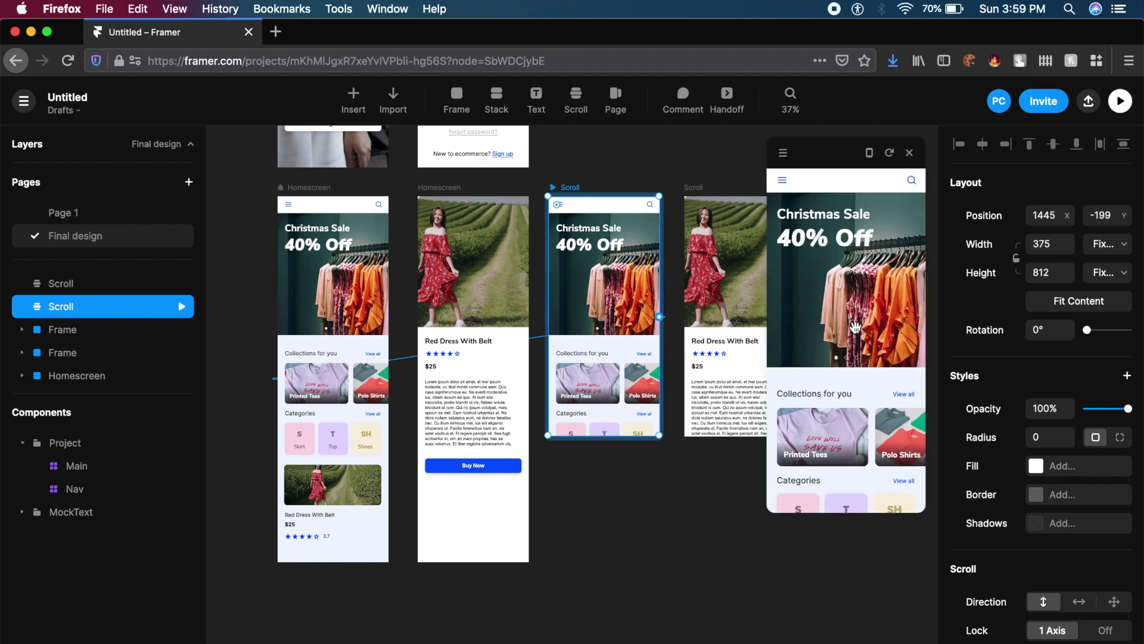
{"action": "scroll", "coordinate": [856, 327], "scroll_direction": "down", "scroll_amount": 5}
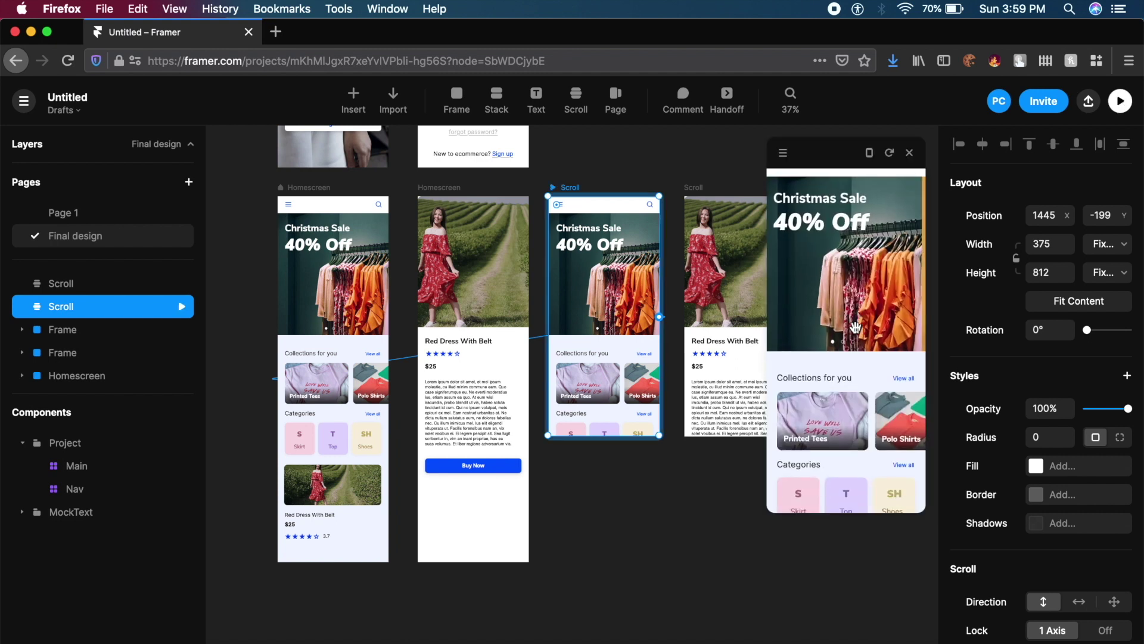
{"action": "scroll", "coordinate": [892, 331], "scroll_direction": "right", "scroll_amount": 3}
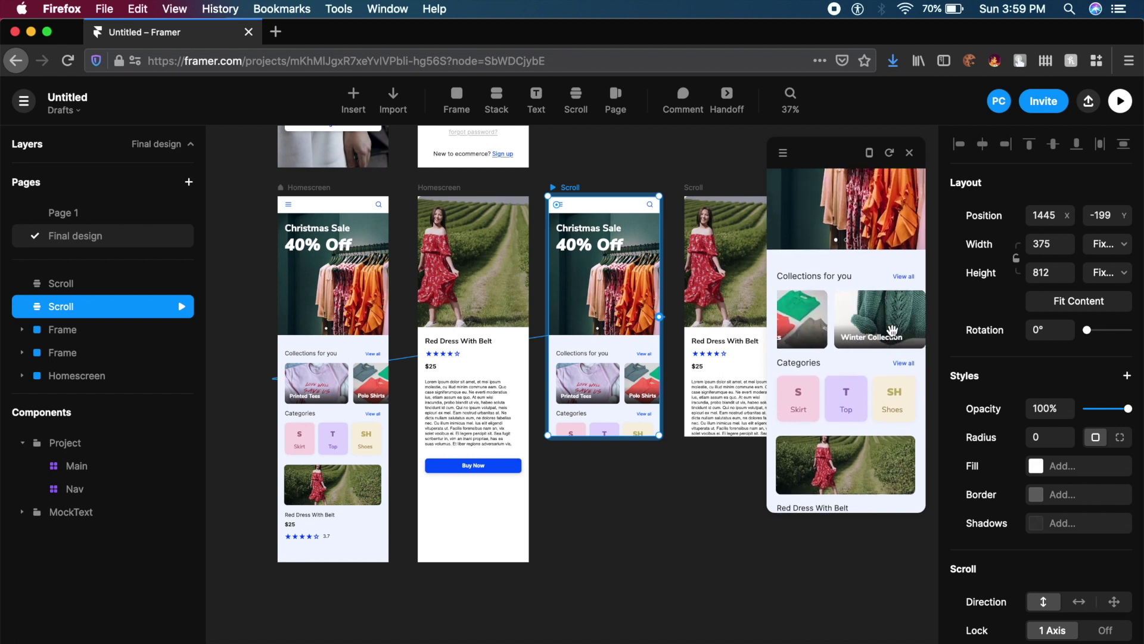
{"action": "scroll", "coordinate": [898, 316], "scroll_direction": "up", "scroll_amount": 4}
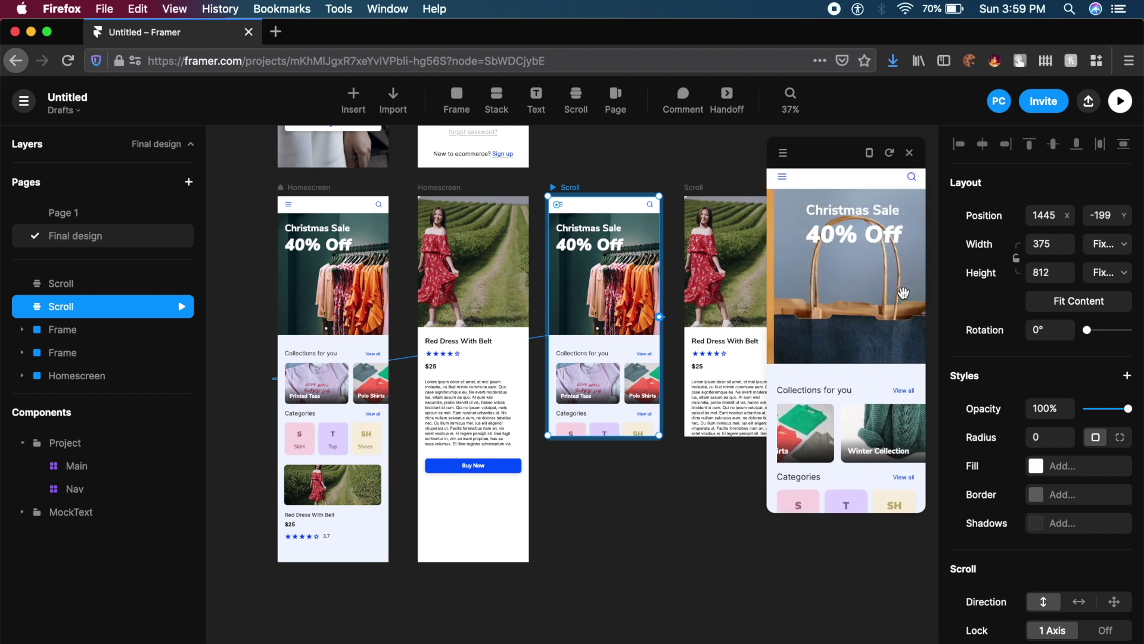
{"action": "scroll", "coordinate": [903, 292], "scroll_direction": "down", "scroll_amount": 6}
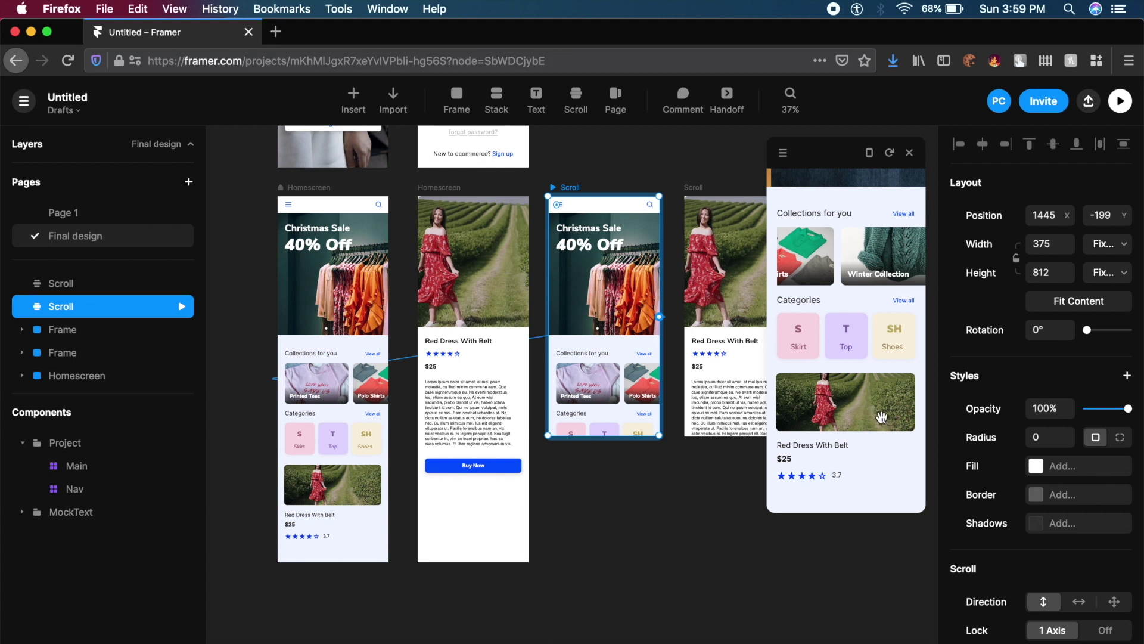
{"action": "left_click", "coordinate": [881, 417]}
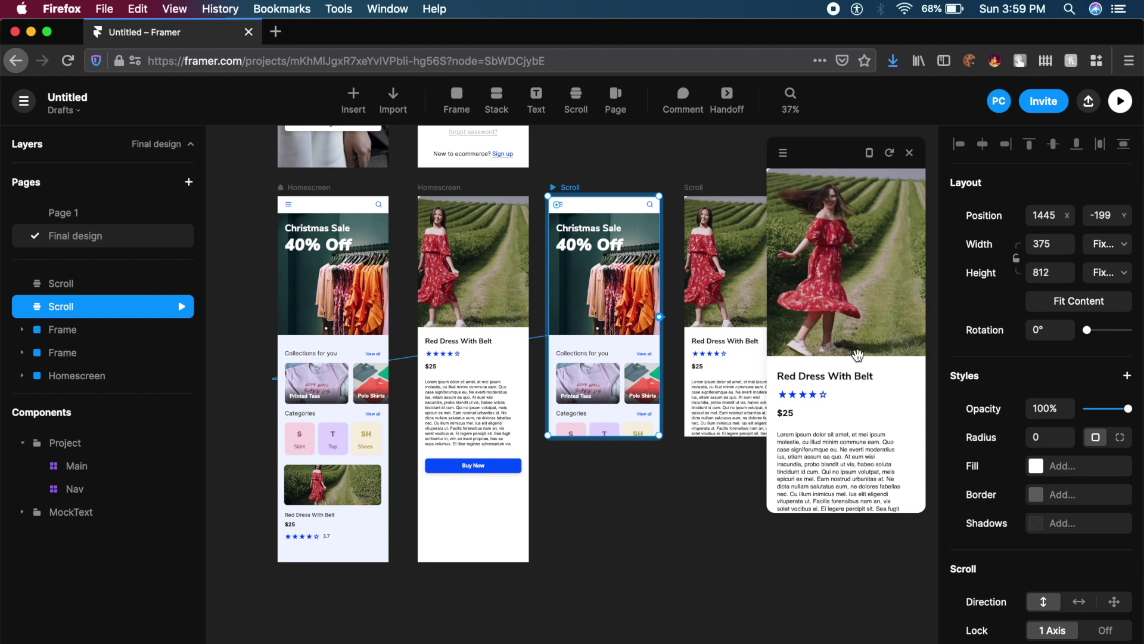
{"action": "scroll", "coordinate": [842, 328], "scroll_direction": "down", "scroll_amount": 3}
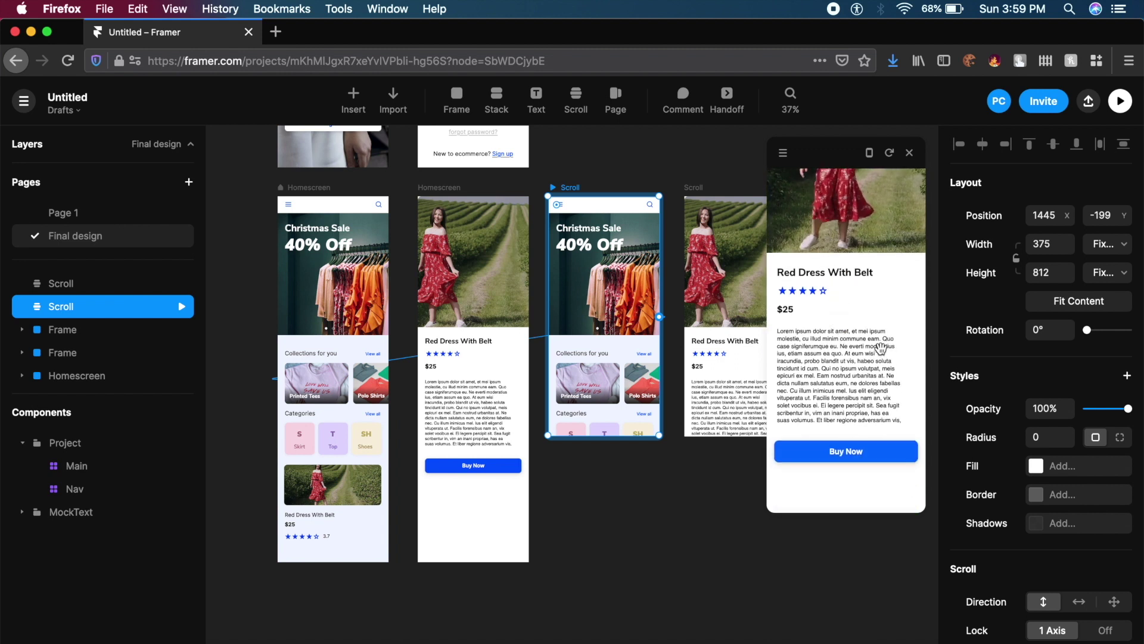
{"action": "scroll", "coordinate": [864, 417], "scroll_direction": "up", "scroll_amount": 2}
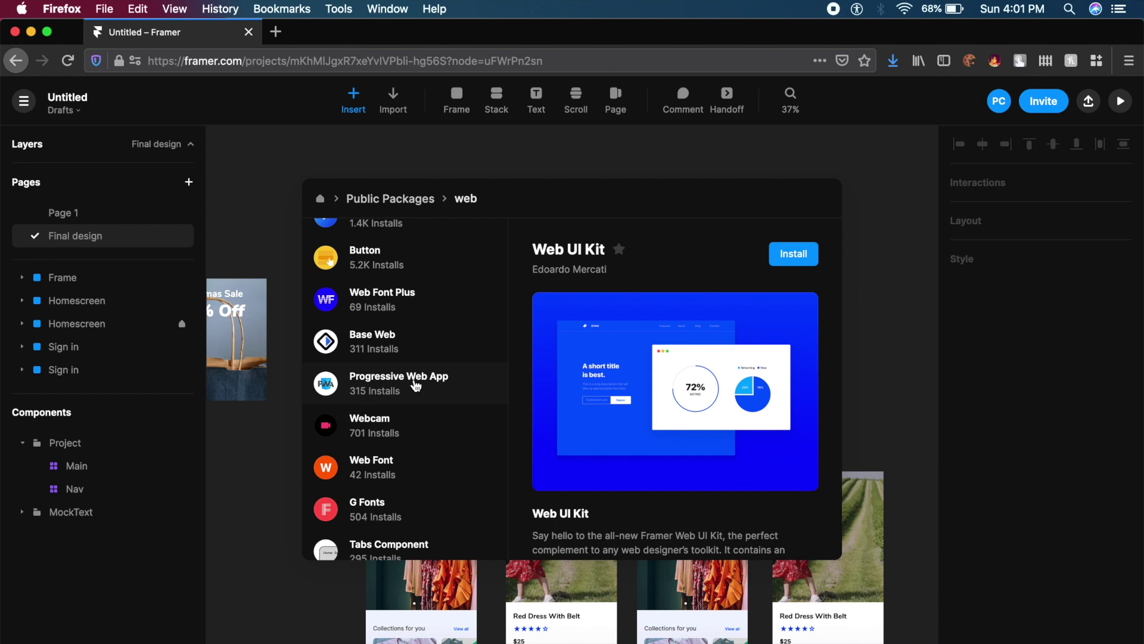